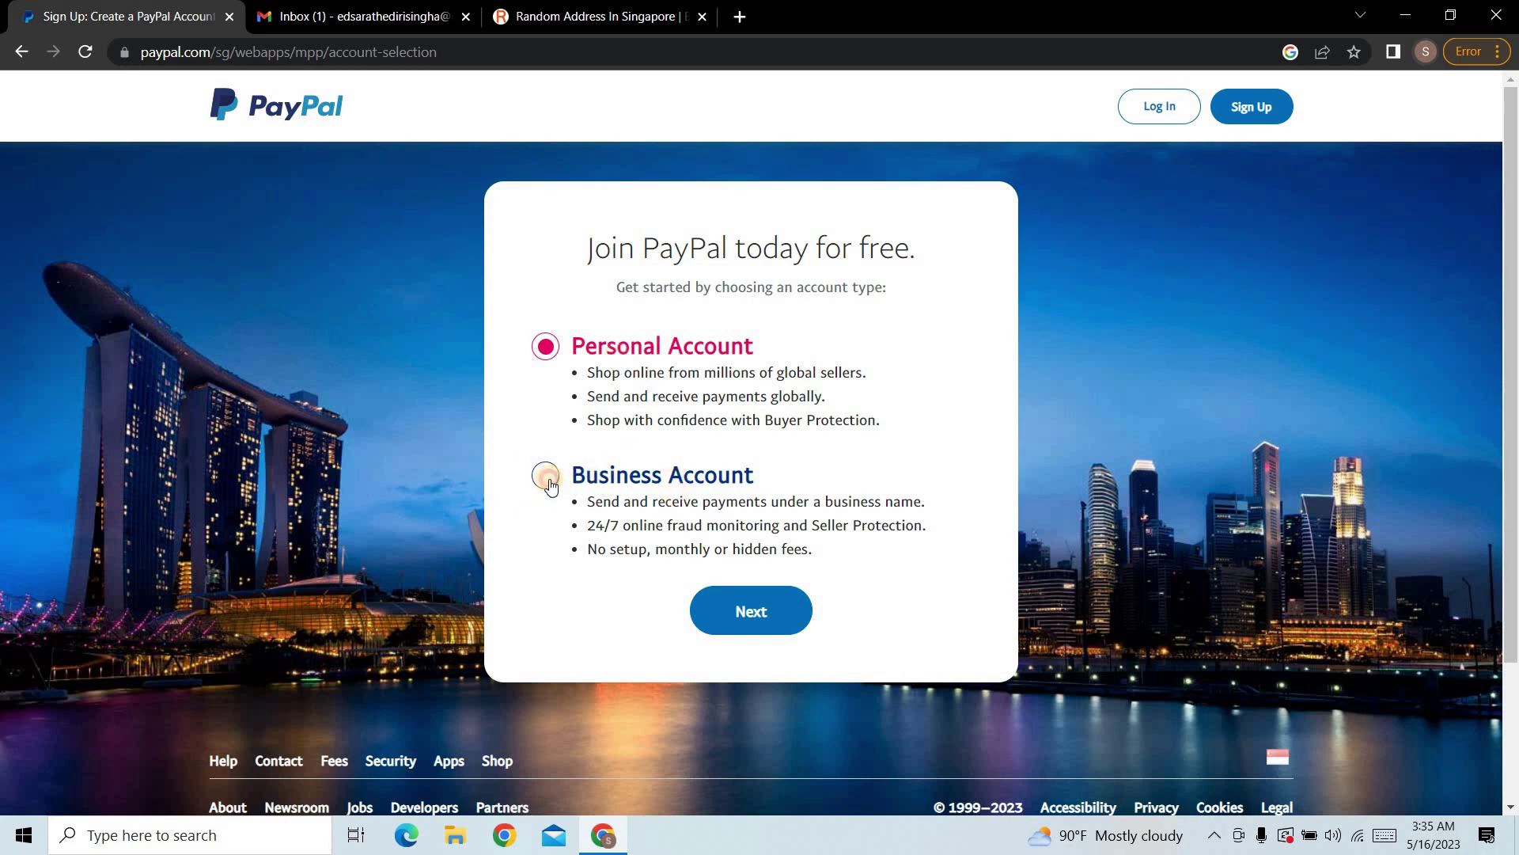
Step: Choose a Business Account and continue to the business sign-up form
{"action": "left_click", "coordinate": [550, 484]}
{"action": "left_click", "coordinate": [764, 619]}
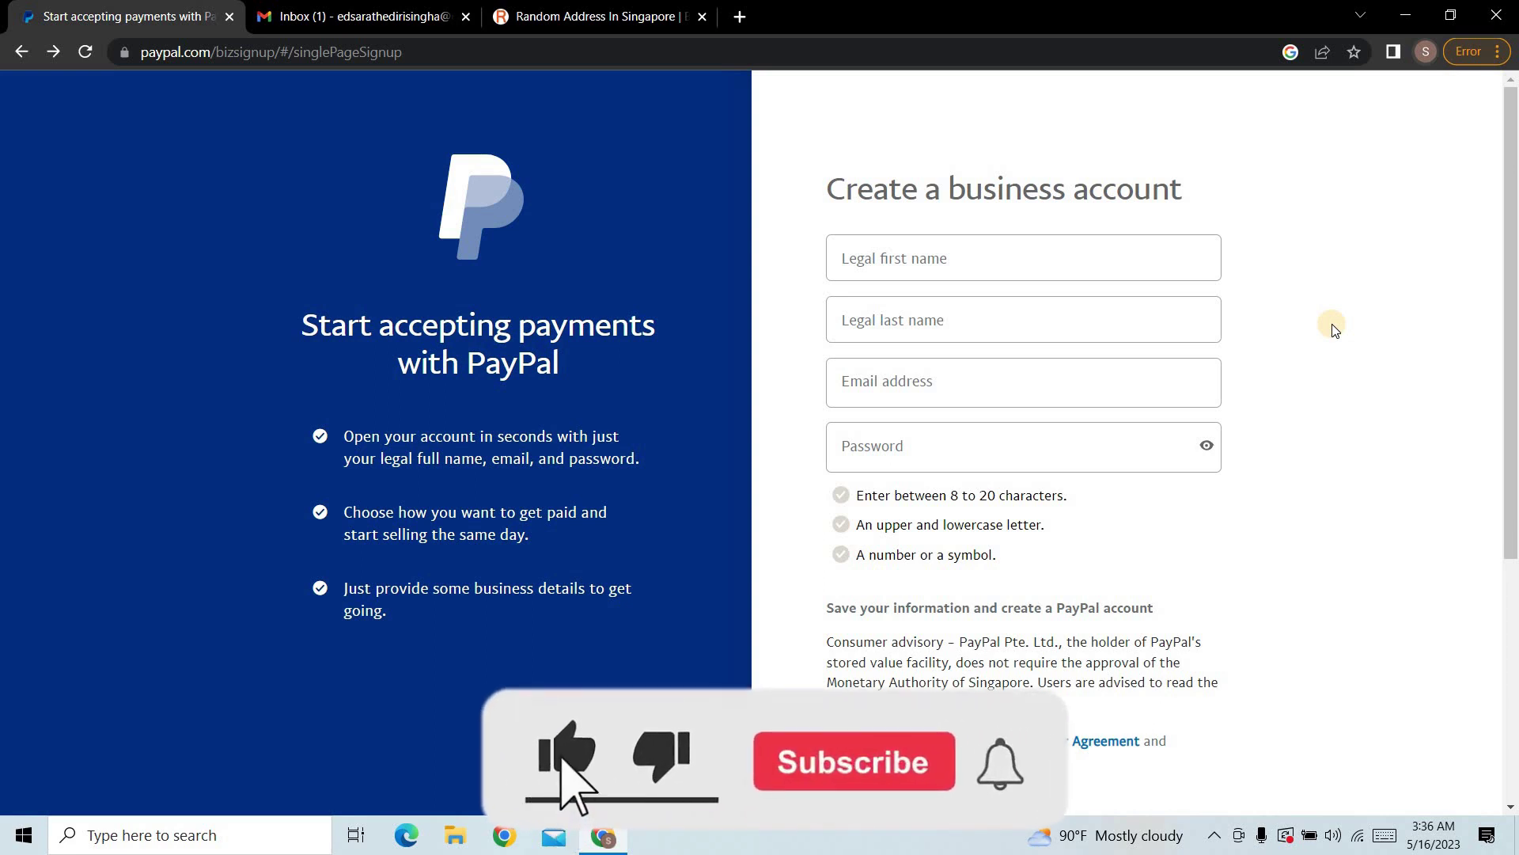
Step: Enter the legal first and last name and paste the email address
{"action": "left_click", "coordinate": [1021, 252]}
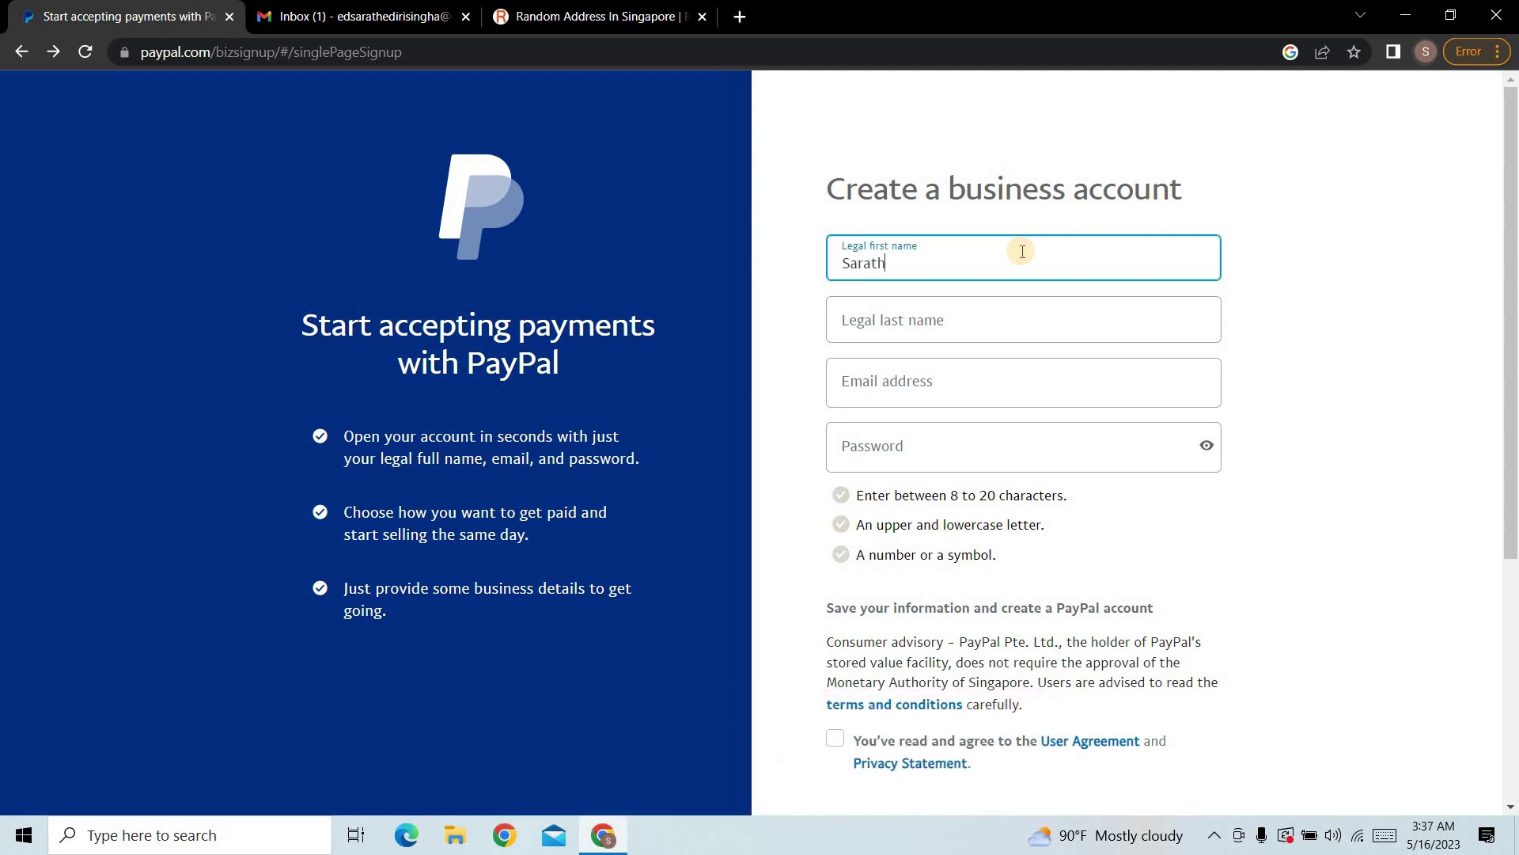
{"action": "key", "text": "Tab"}
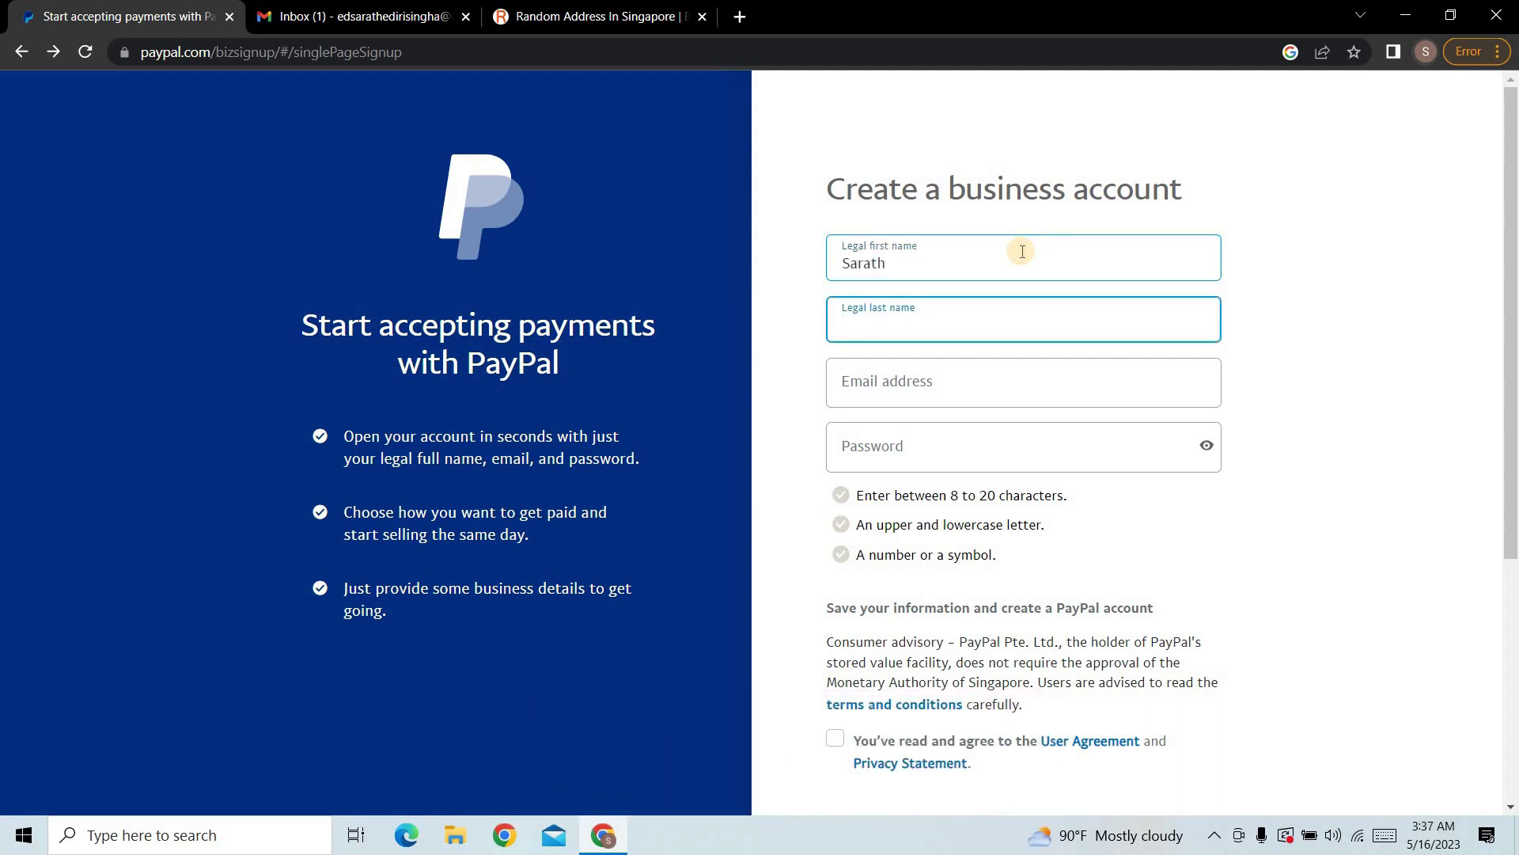
{"action": "left_click", "coordinate": [1005, 373]}
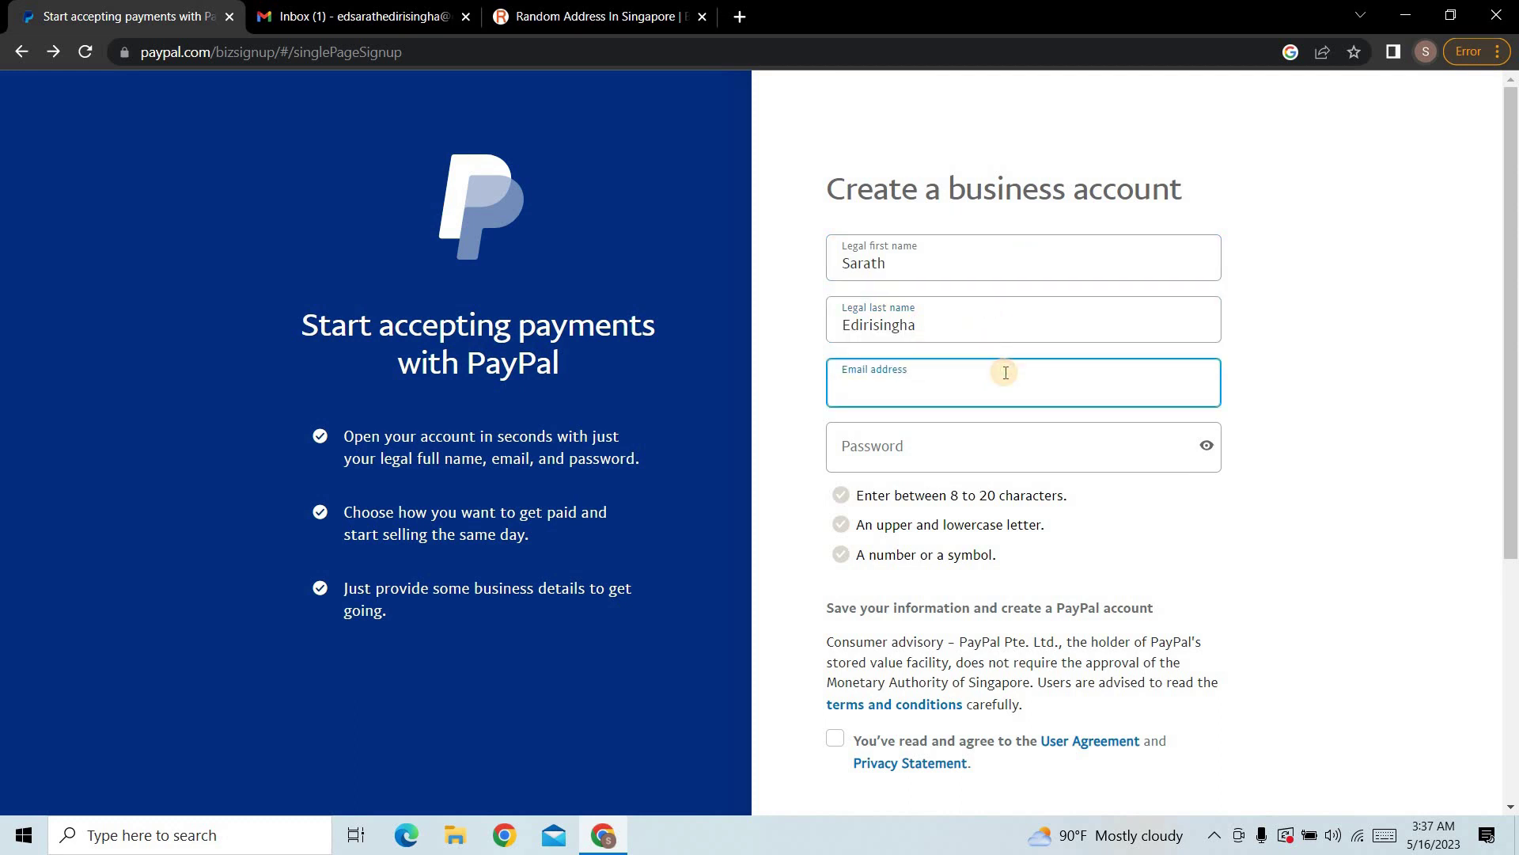
{"action": "key", "text": "ctrl+v"}
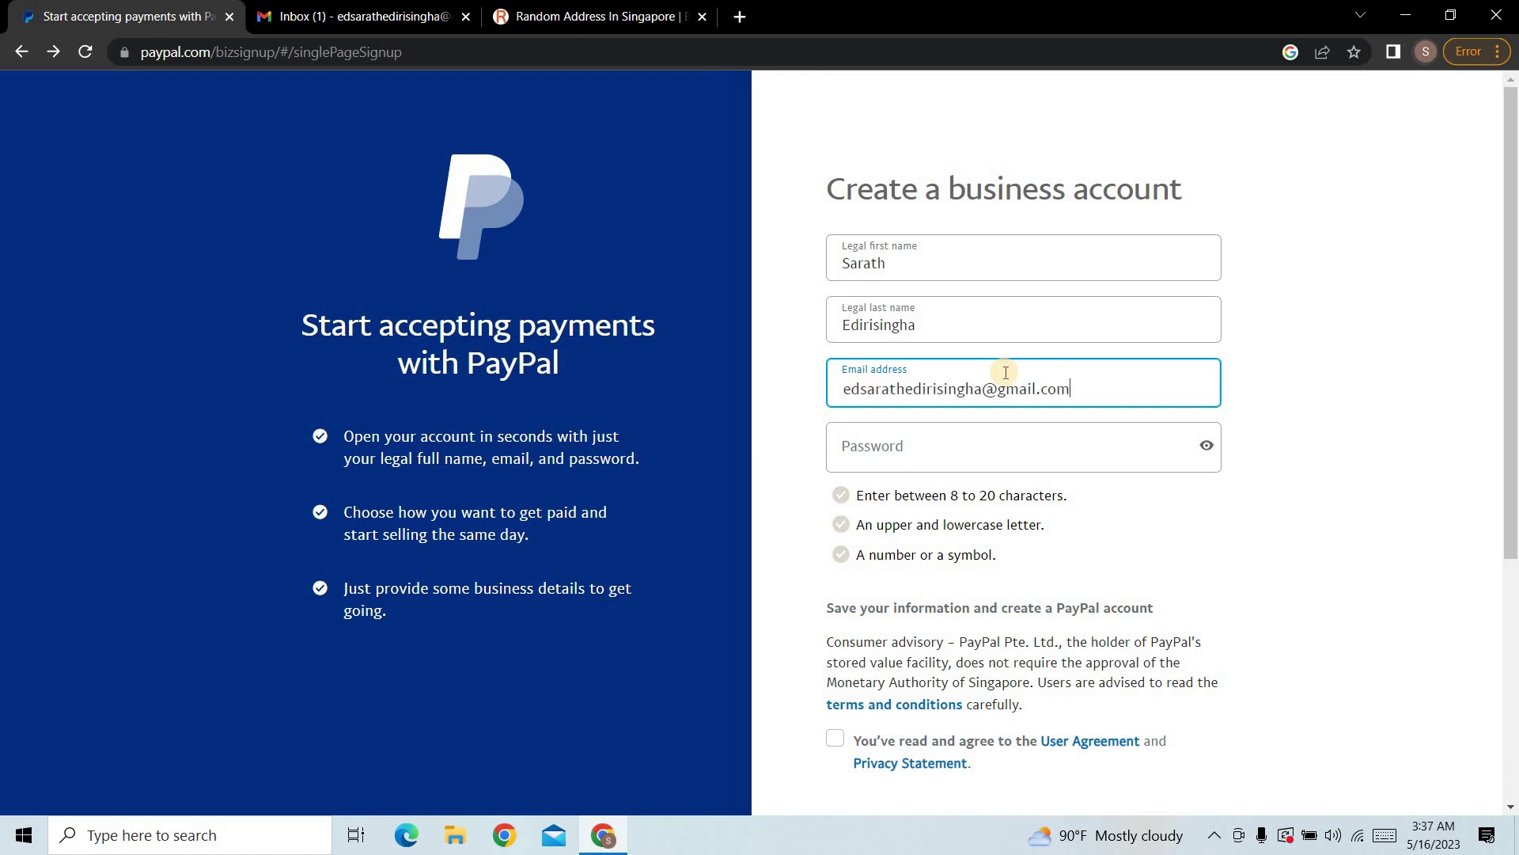
Step: Set the account password, accept the User Agreement and submit the sign-up
{"action": "left_click", "coordinate": [956, 459]}
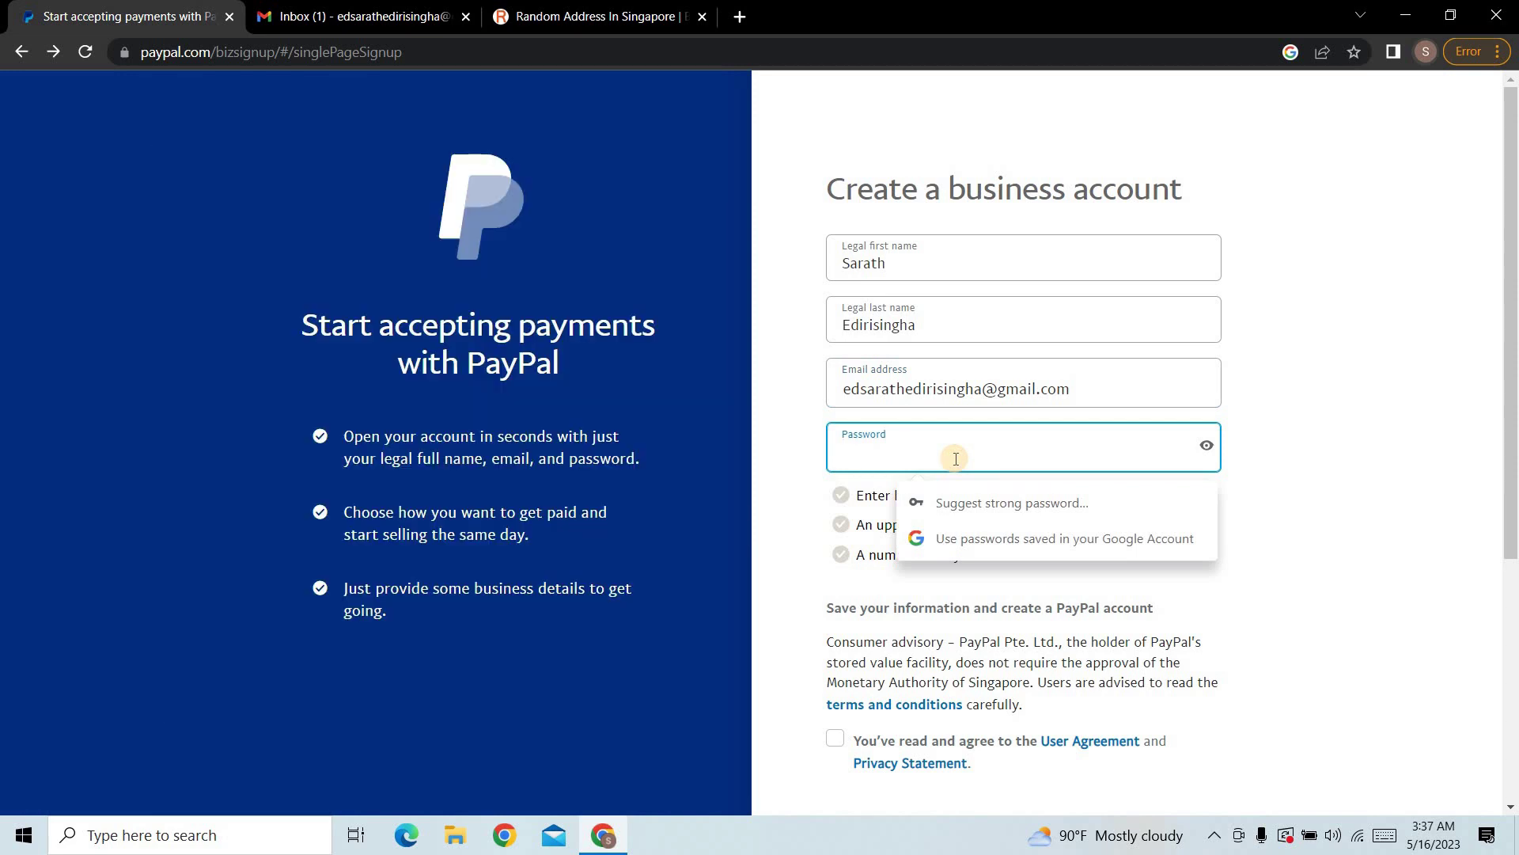
{"action": "type", "text": "••••••"}
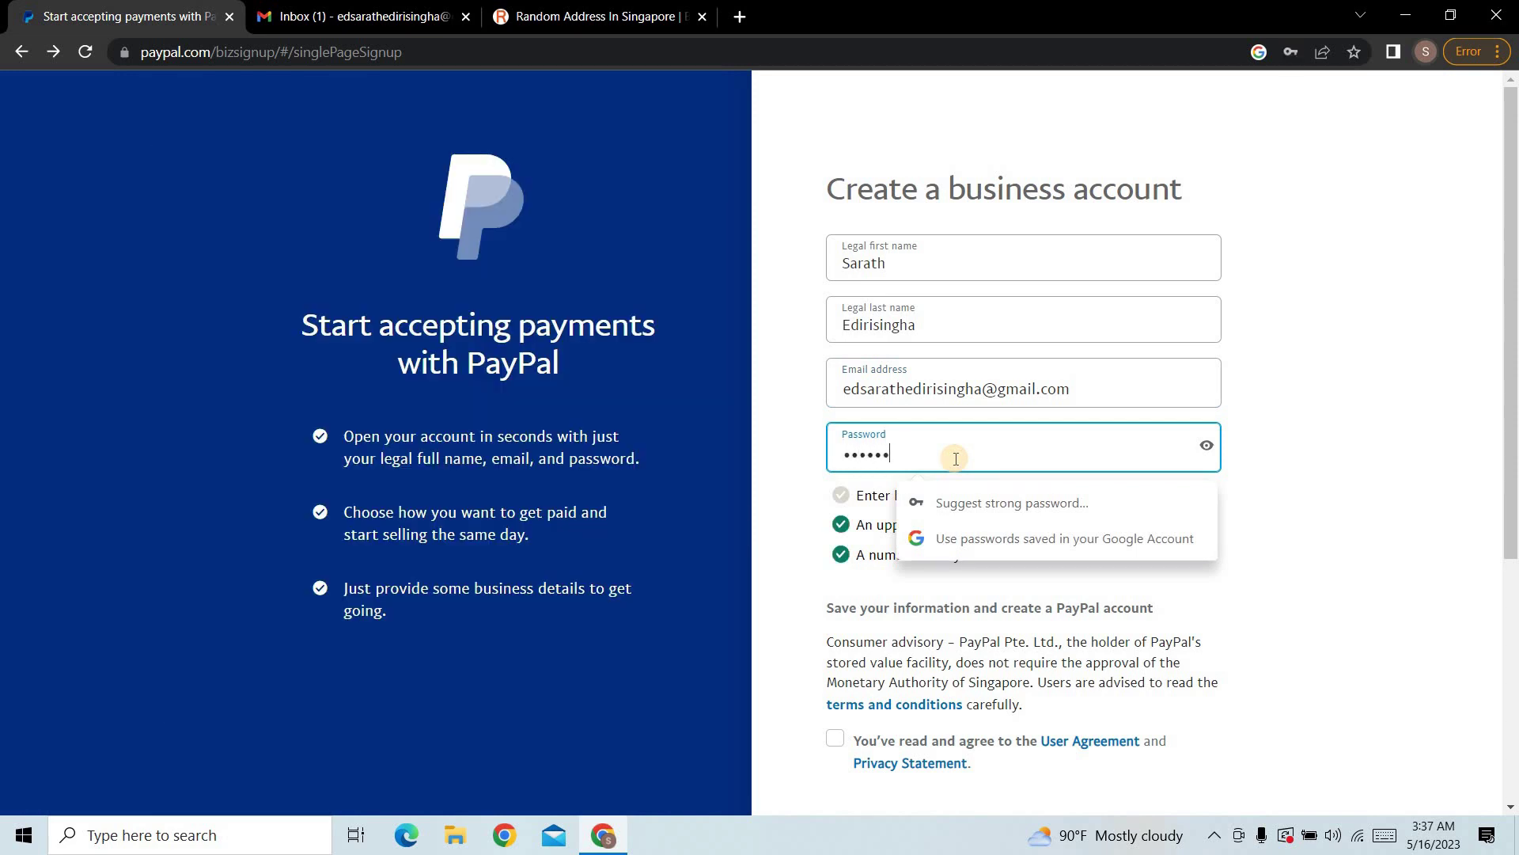
{"action": "type", "text": "•••••"}
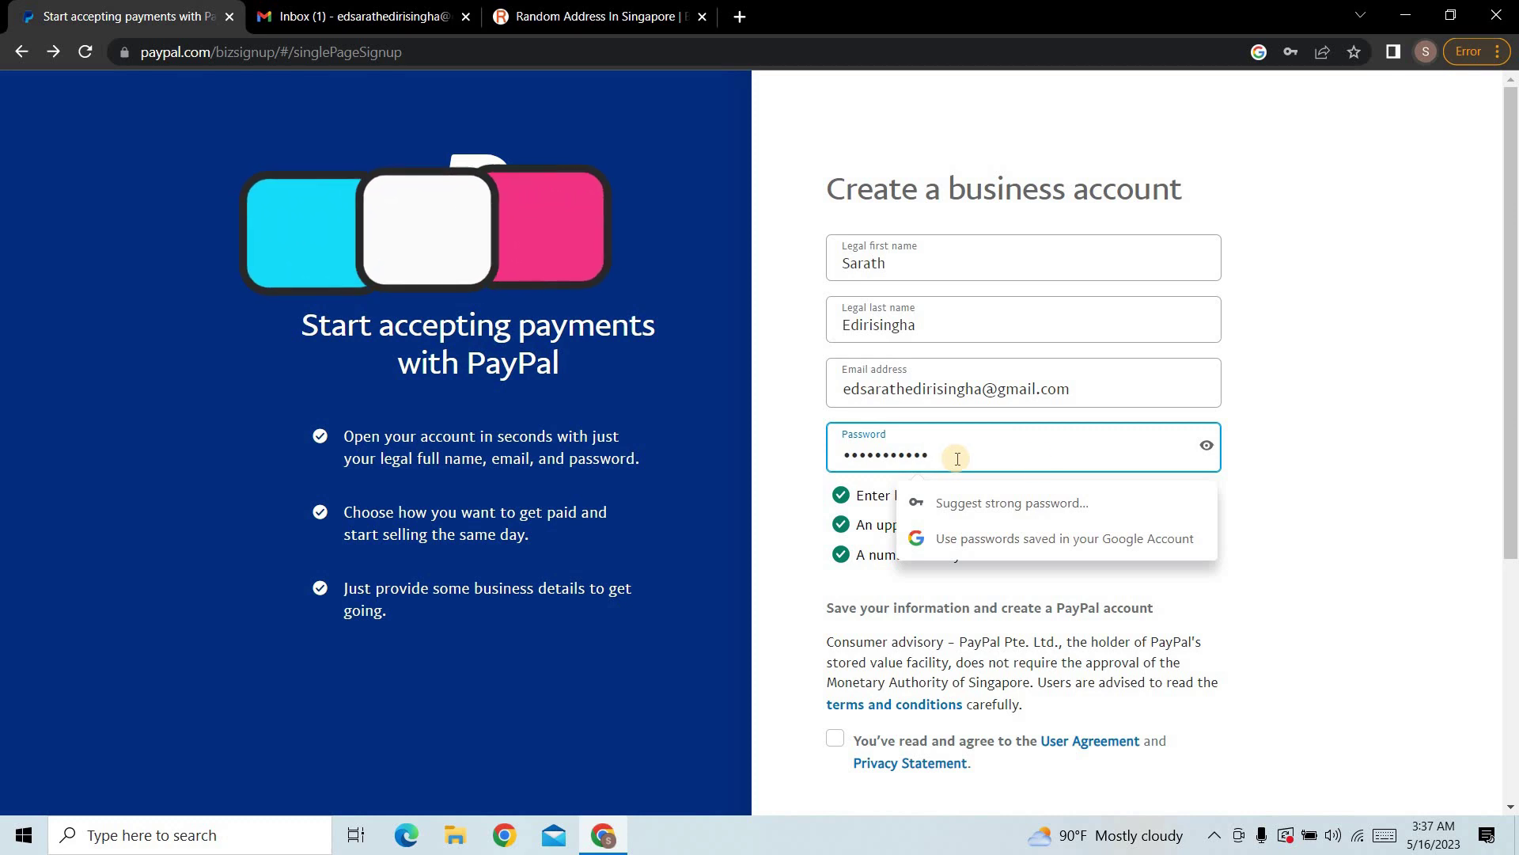
{"action": "left_click", "coordinate": [1308, 502]}
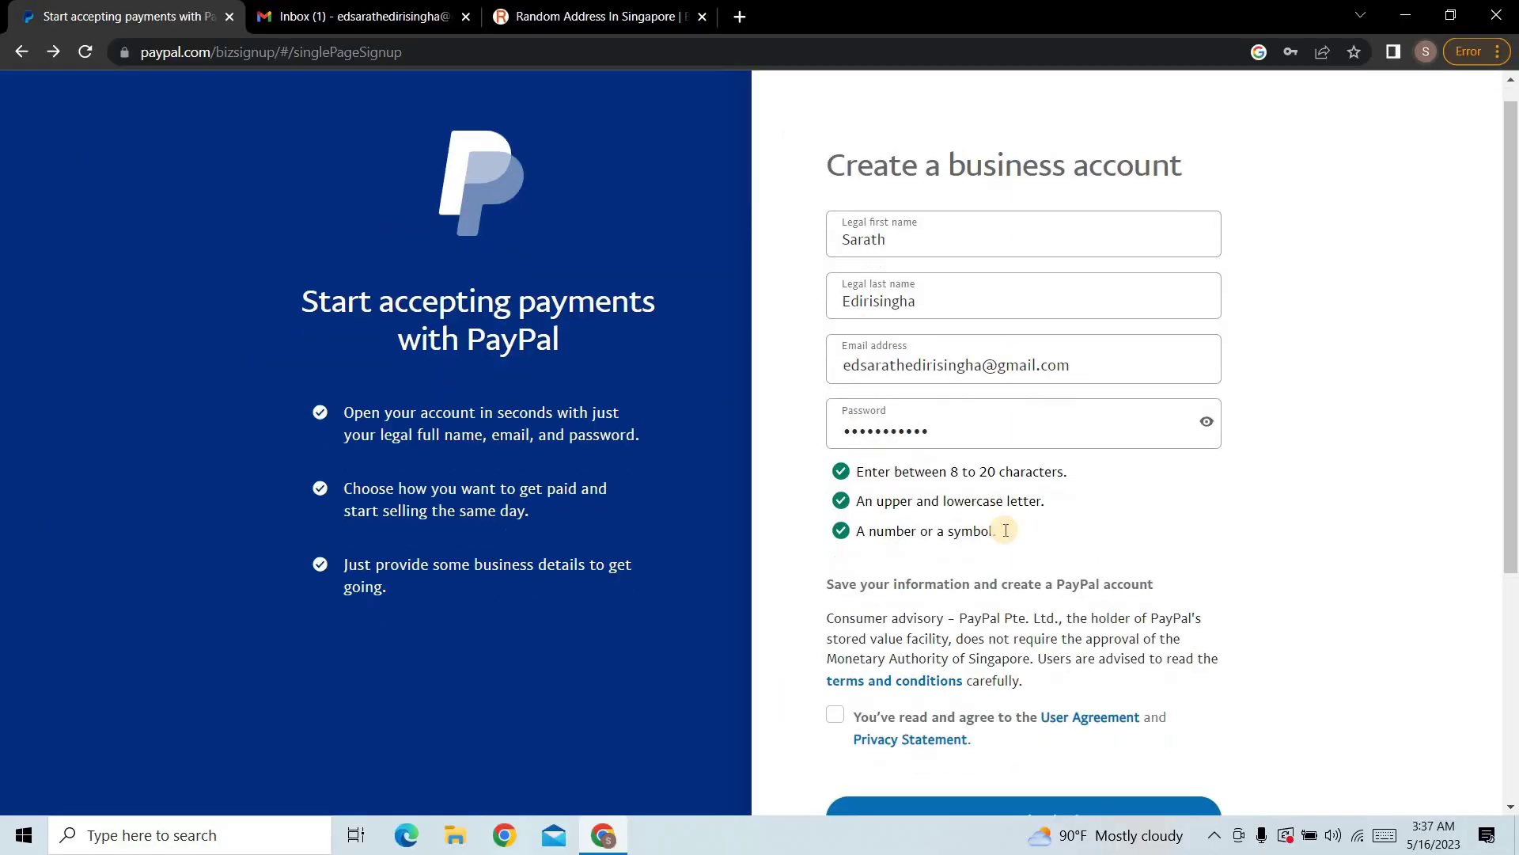
{"action": "scroll", "coordinate": [554, 737], "scroll_direction": "down", "scroll_amount": 2}
{"action": "left_click", "coordinate": [539, 721]}
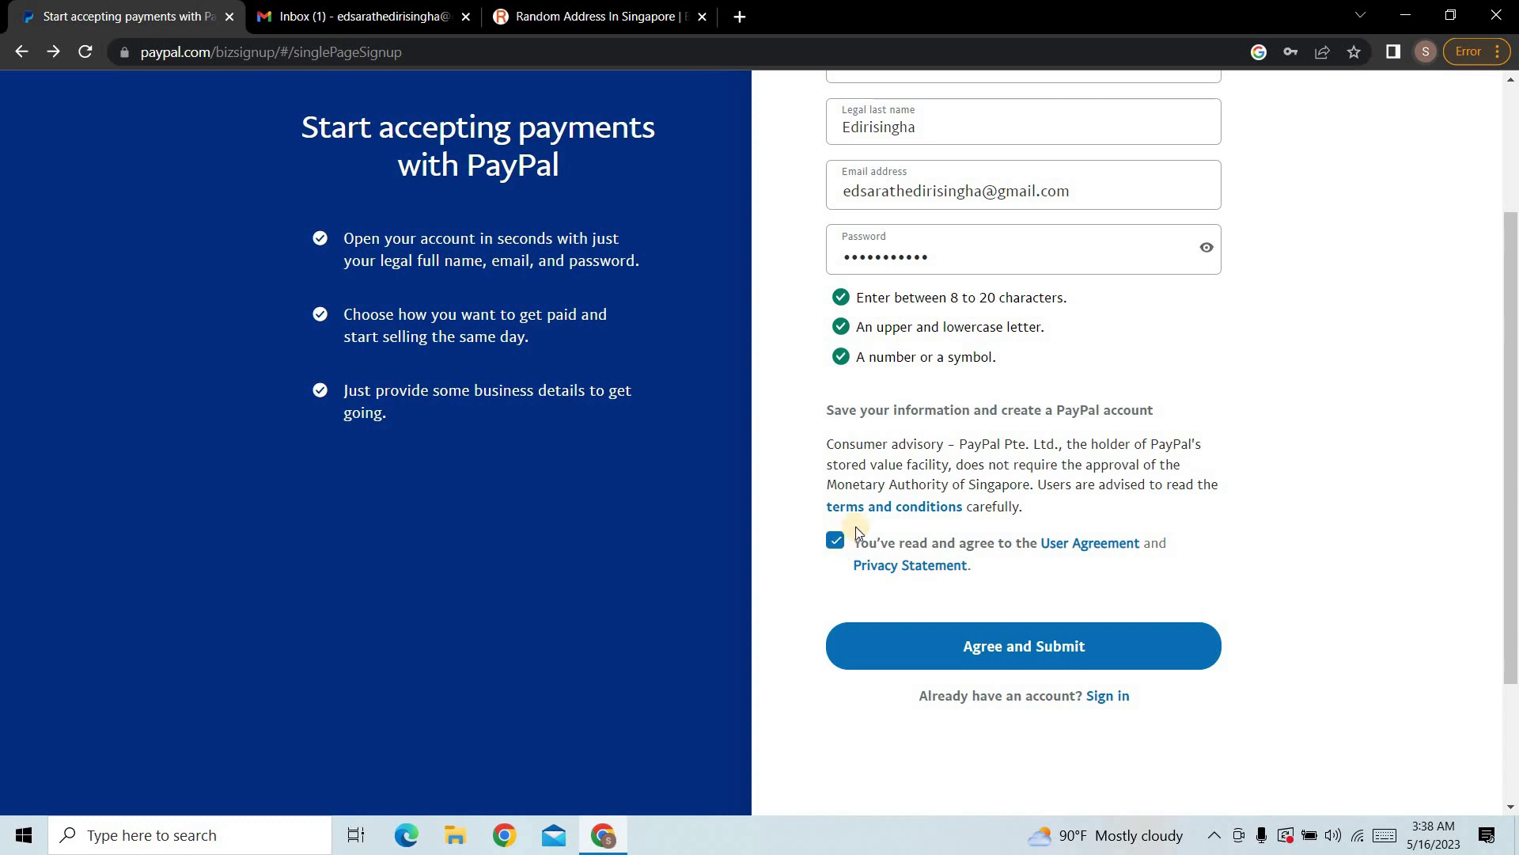
{"action": "left_click", "coordinate": [1016, 655]}
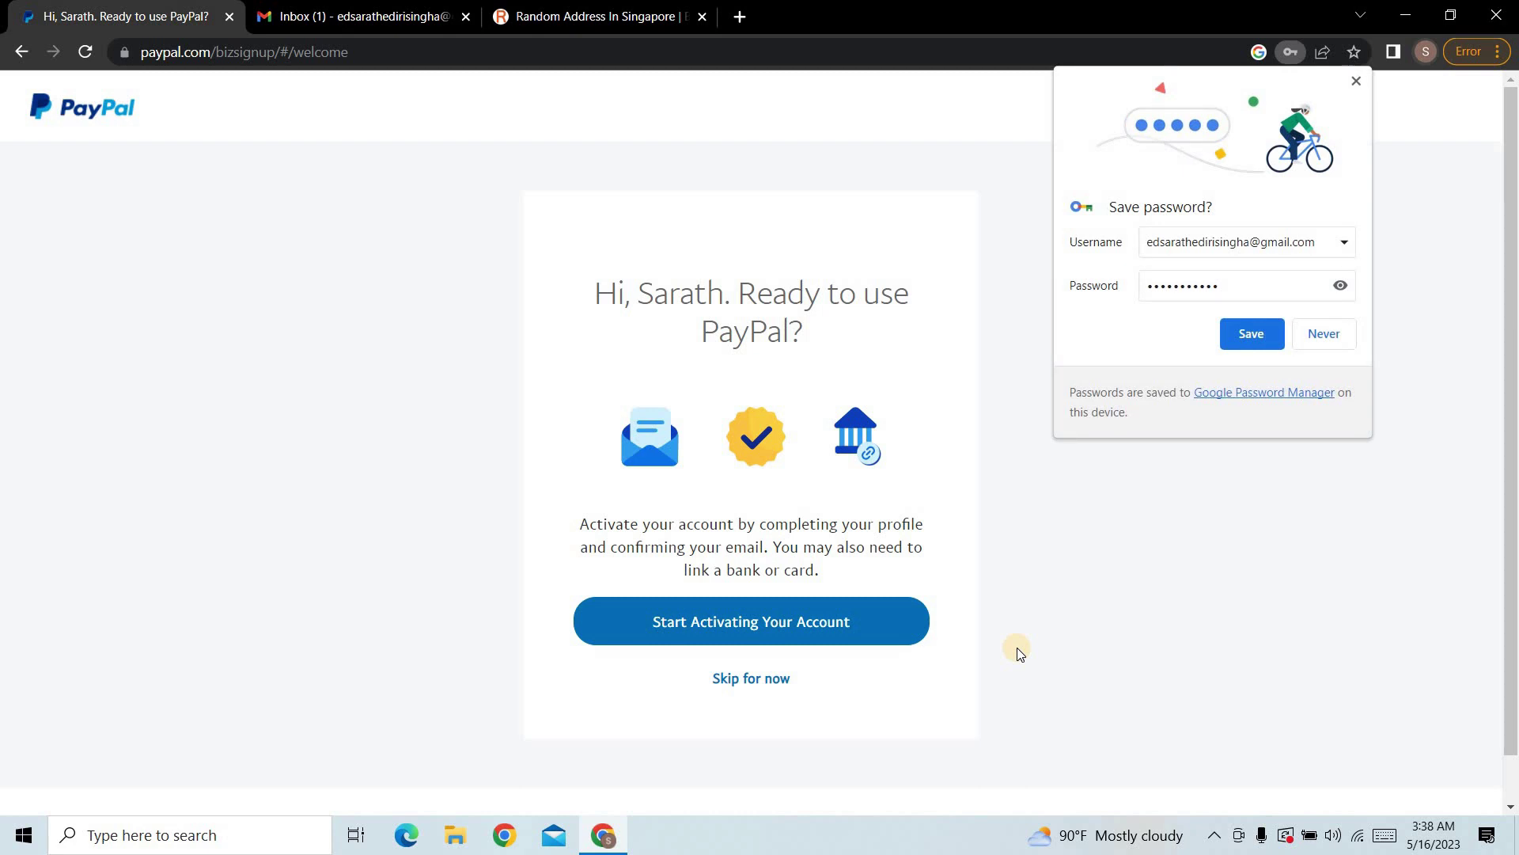
Step: Save the password on this device only and start activating the account
{"action": "left_click", "coordinate": [1254, 334]}
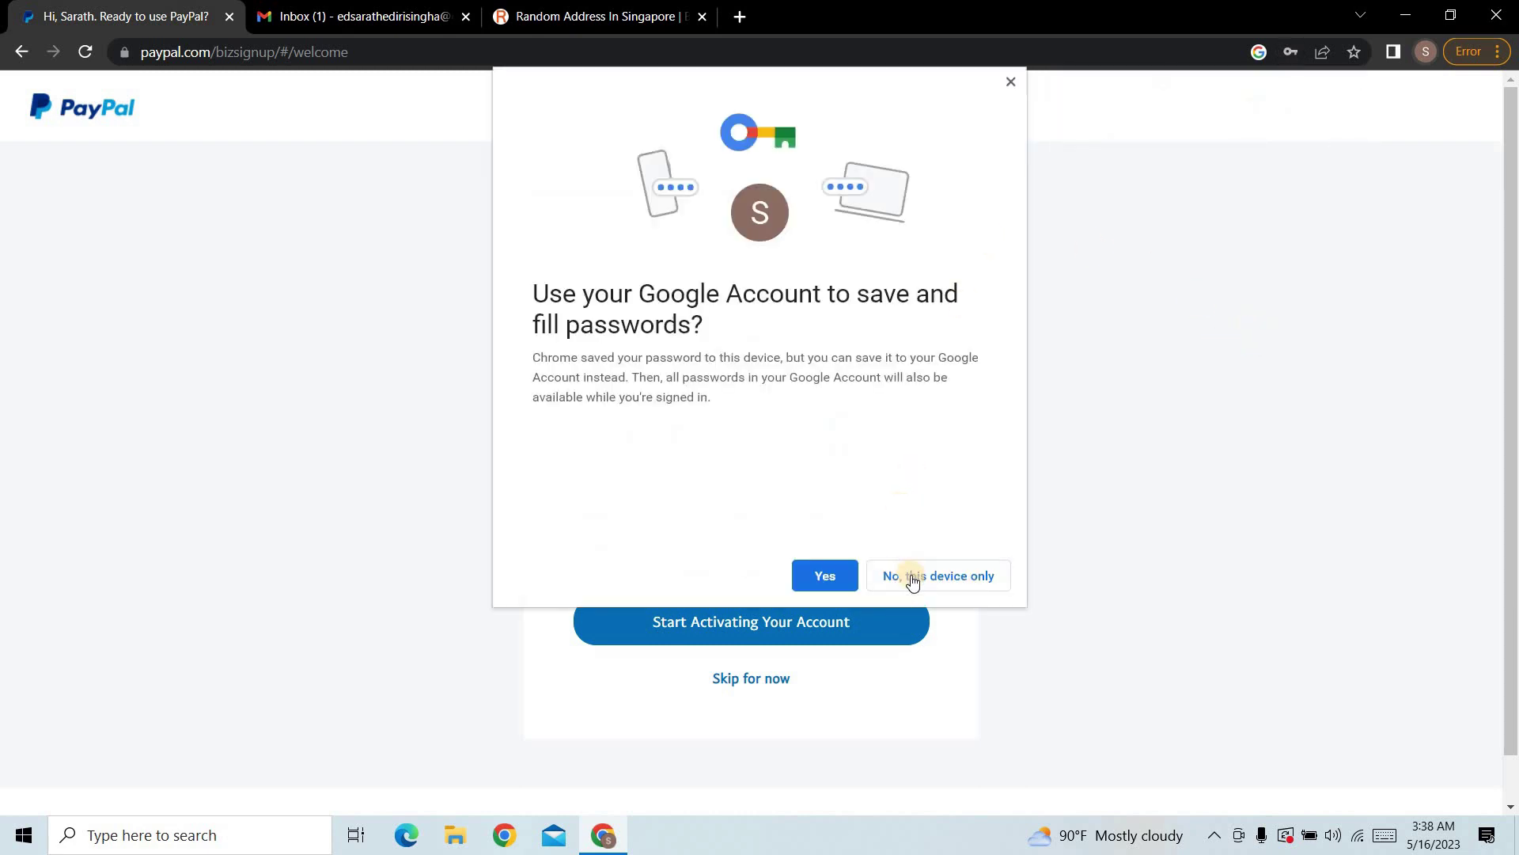
{"action": "left_click", "coordinate": [948, 577]}
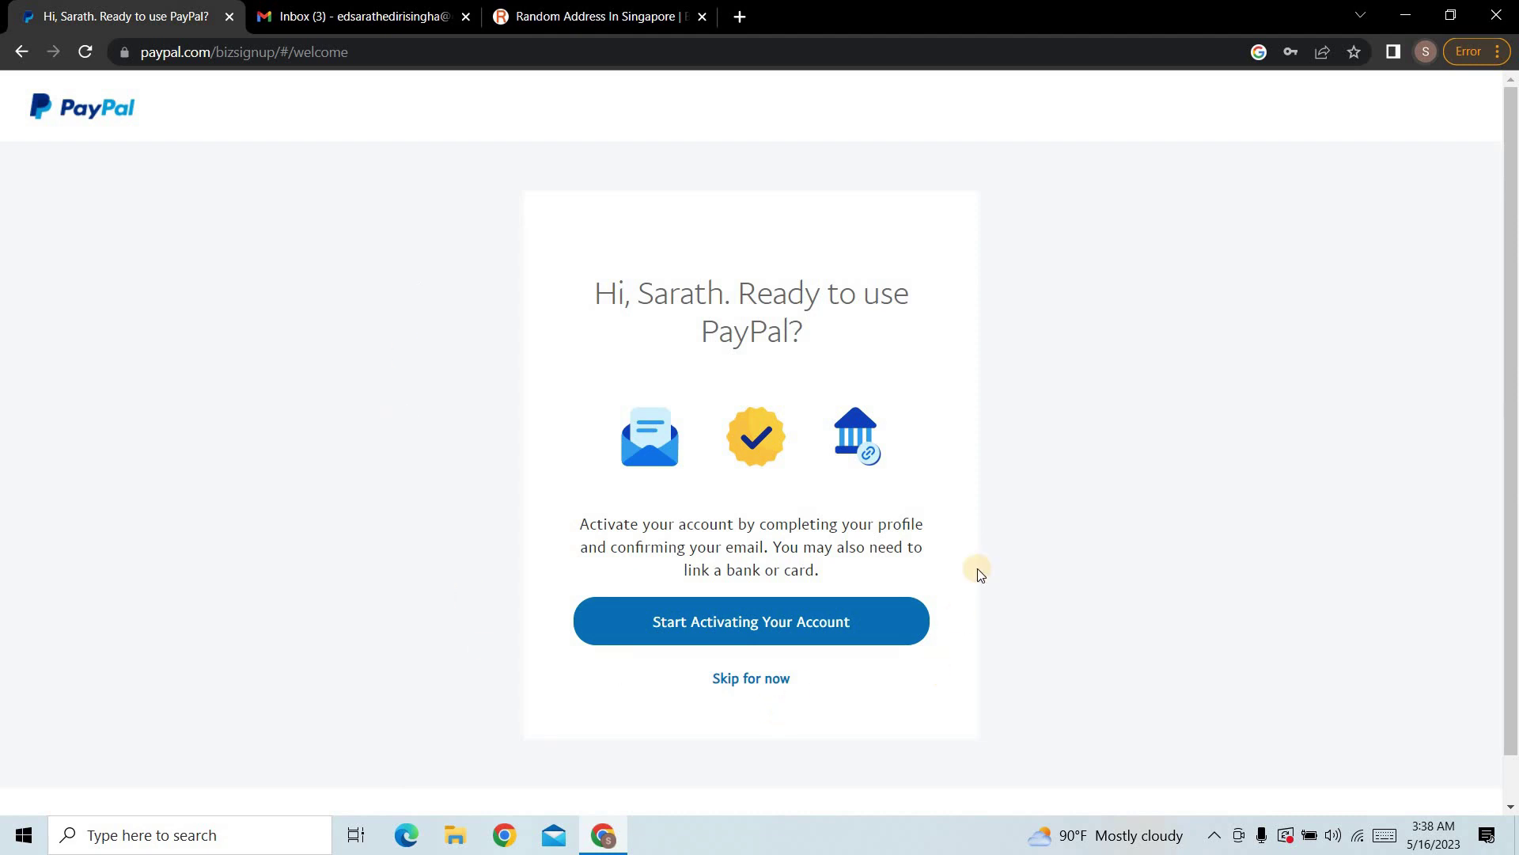
{"action": "left_click", "coordinate": [774, 627]}
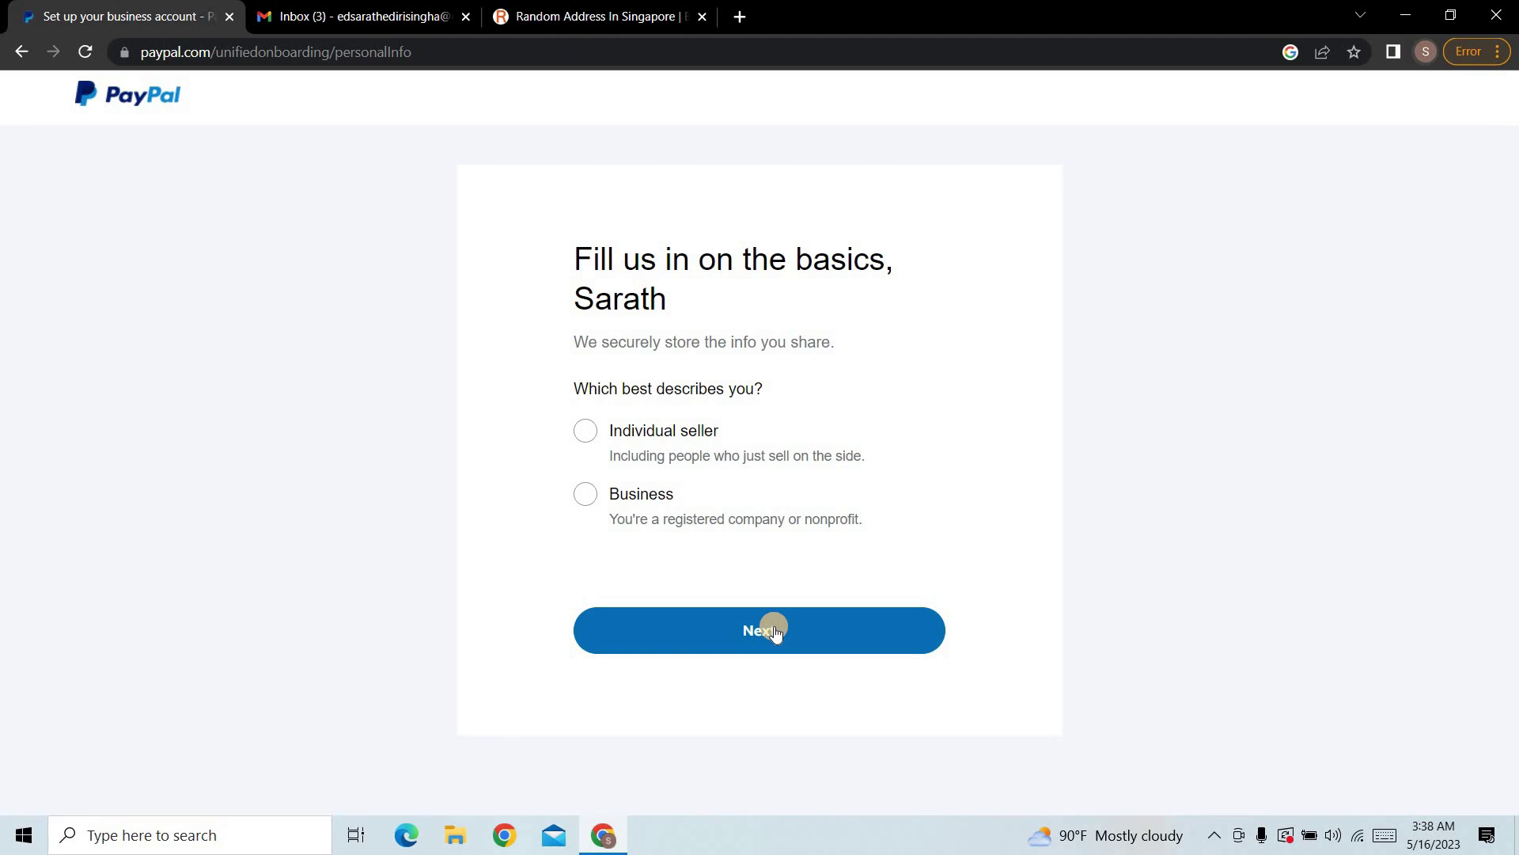
Step: Choose Individual seller and set the business name to 'SL Guide', then switch to the full legal name
{"action": "left_click", "coordinate": [585, 432]}
{"action": "left_click", "coordinate": [584, 458]}
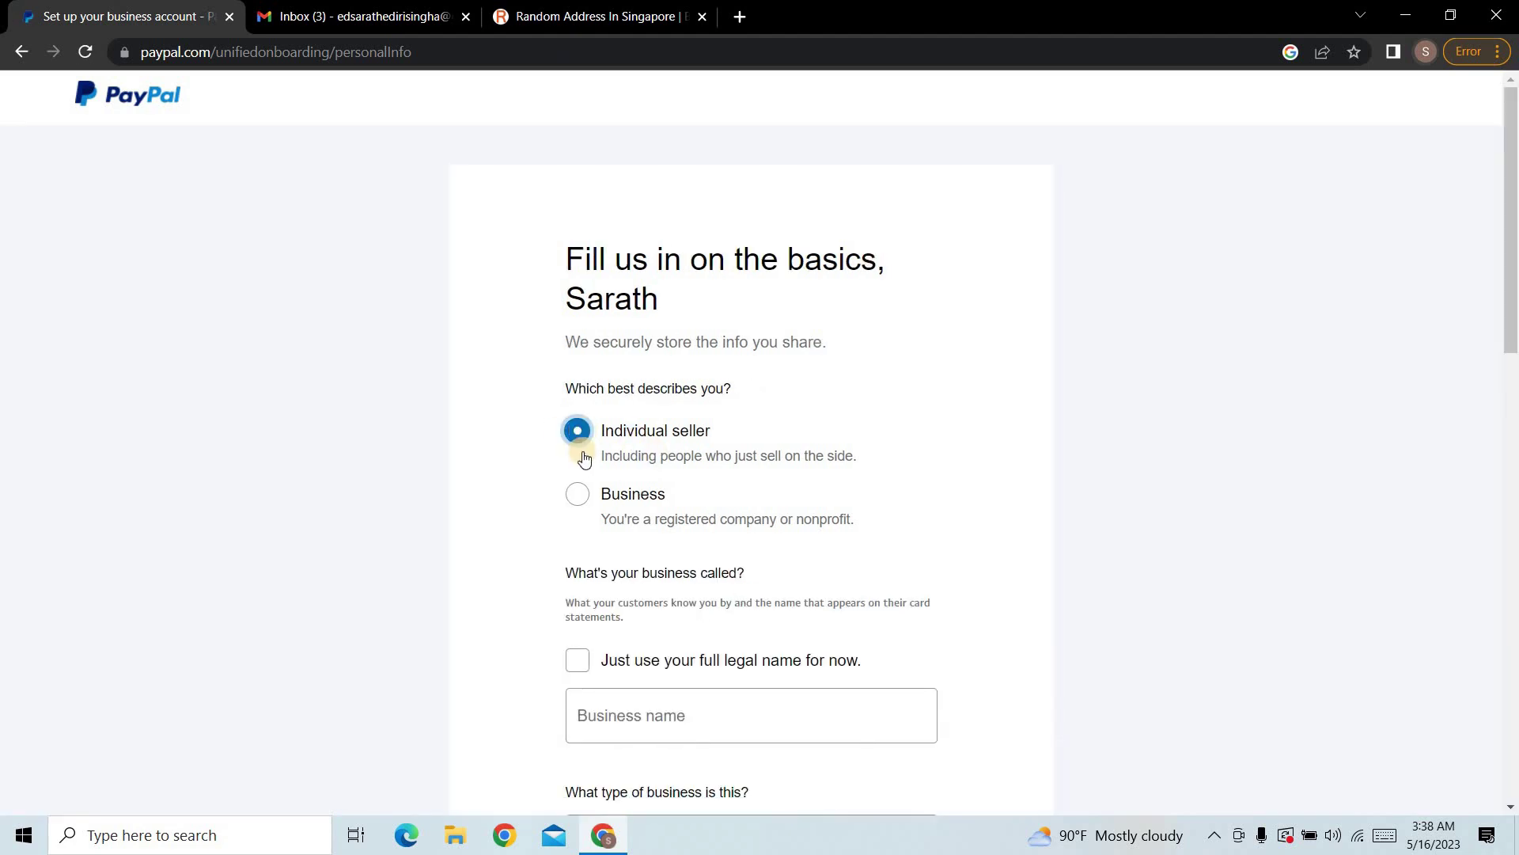
{"action": "scroll", "coordinate": [584, 458], "scroll_direction": "down", "scroll_amount": 3}
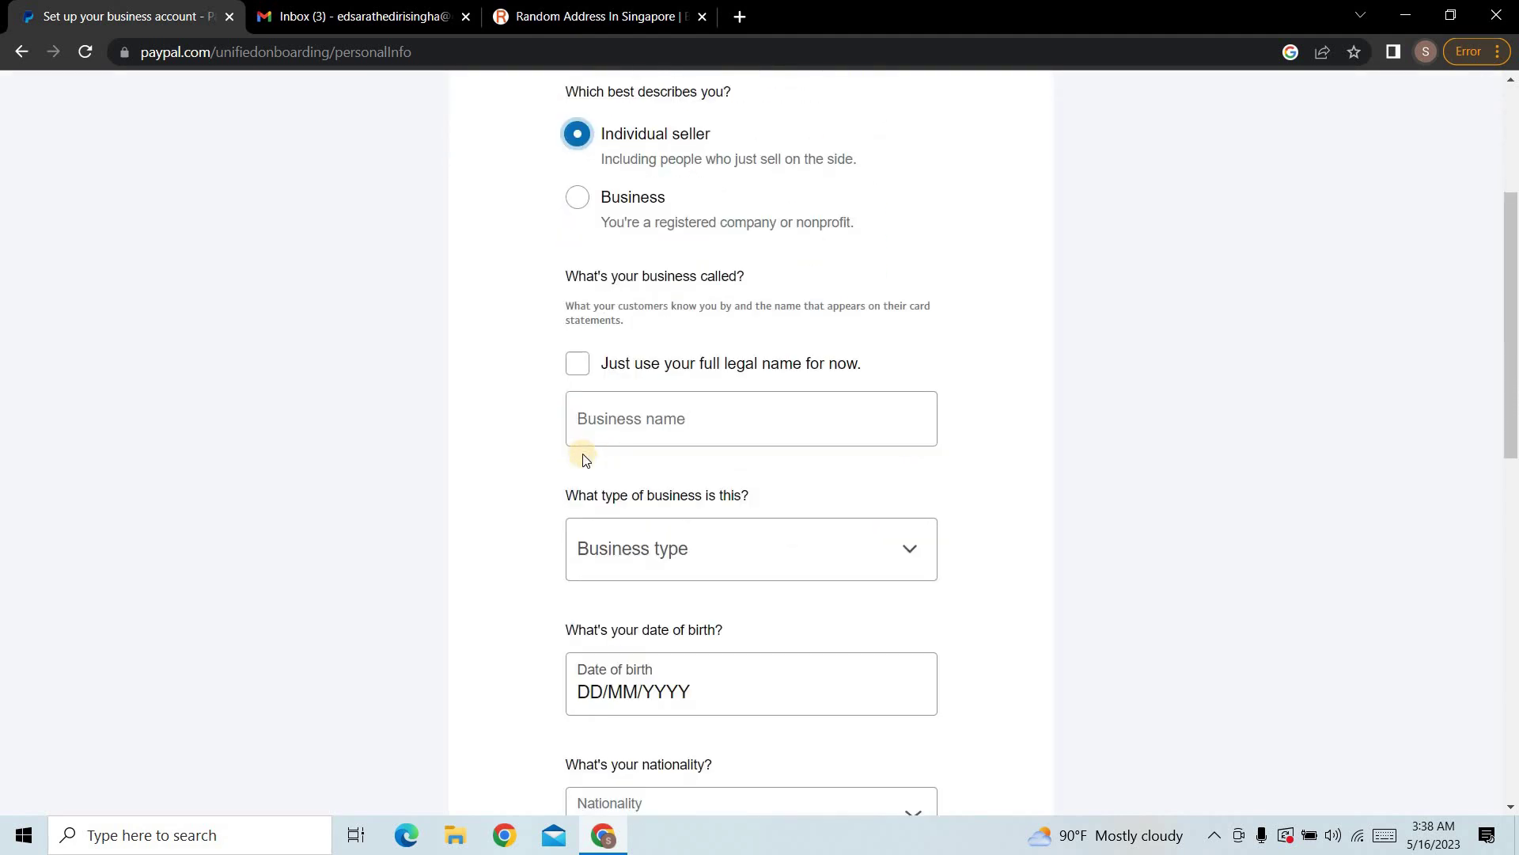
{"action": "left_click", "coordinate": [716, 426]}
{"action": "type", "text": "S"}
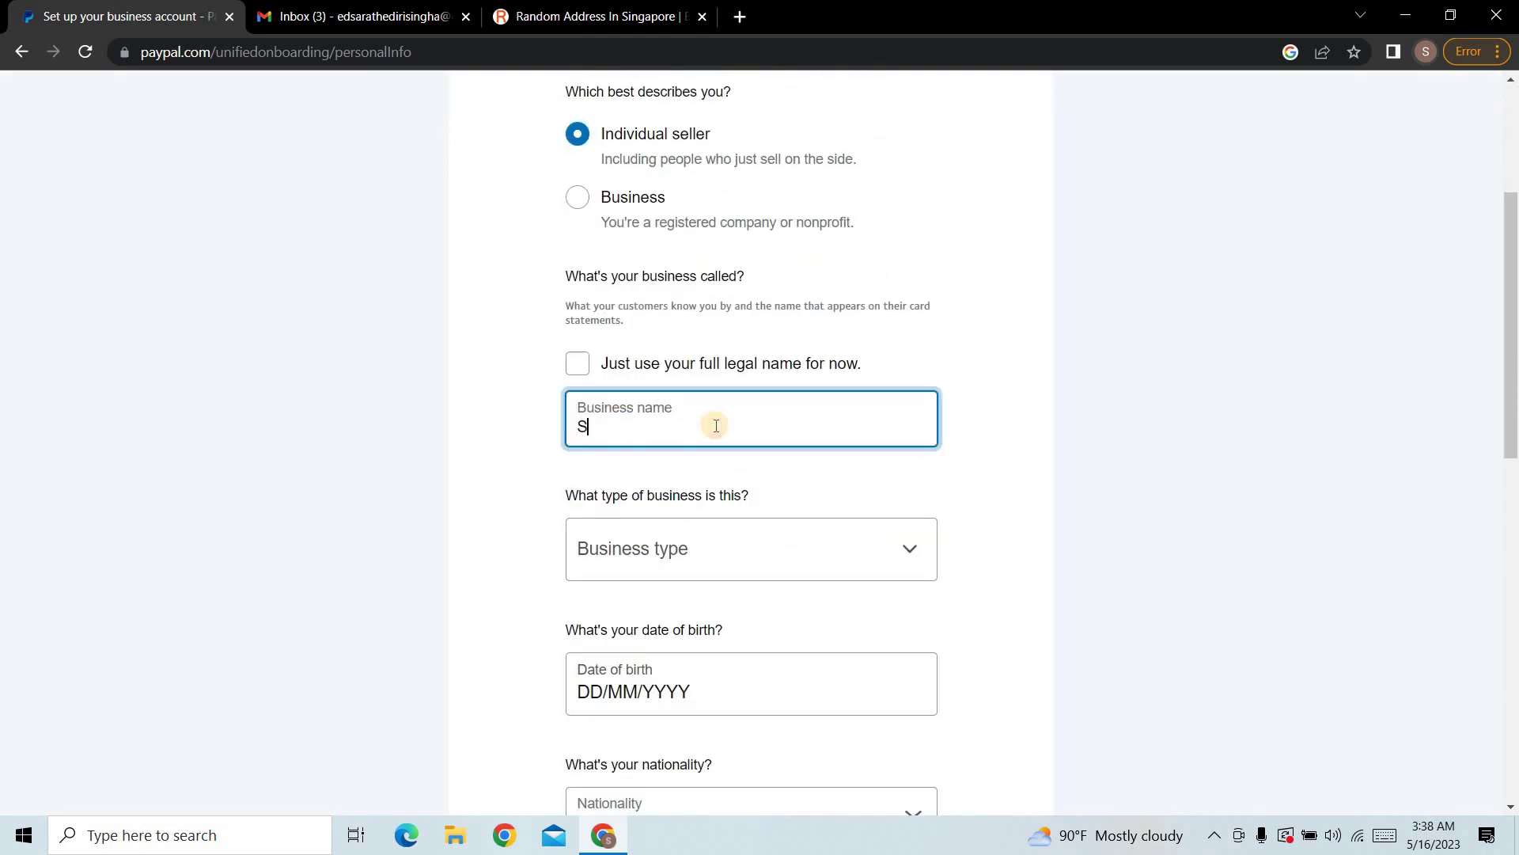
{"action": "type", "text": "L Guide"}
{"action": "left_click", "coordinate": [579, 364]}
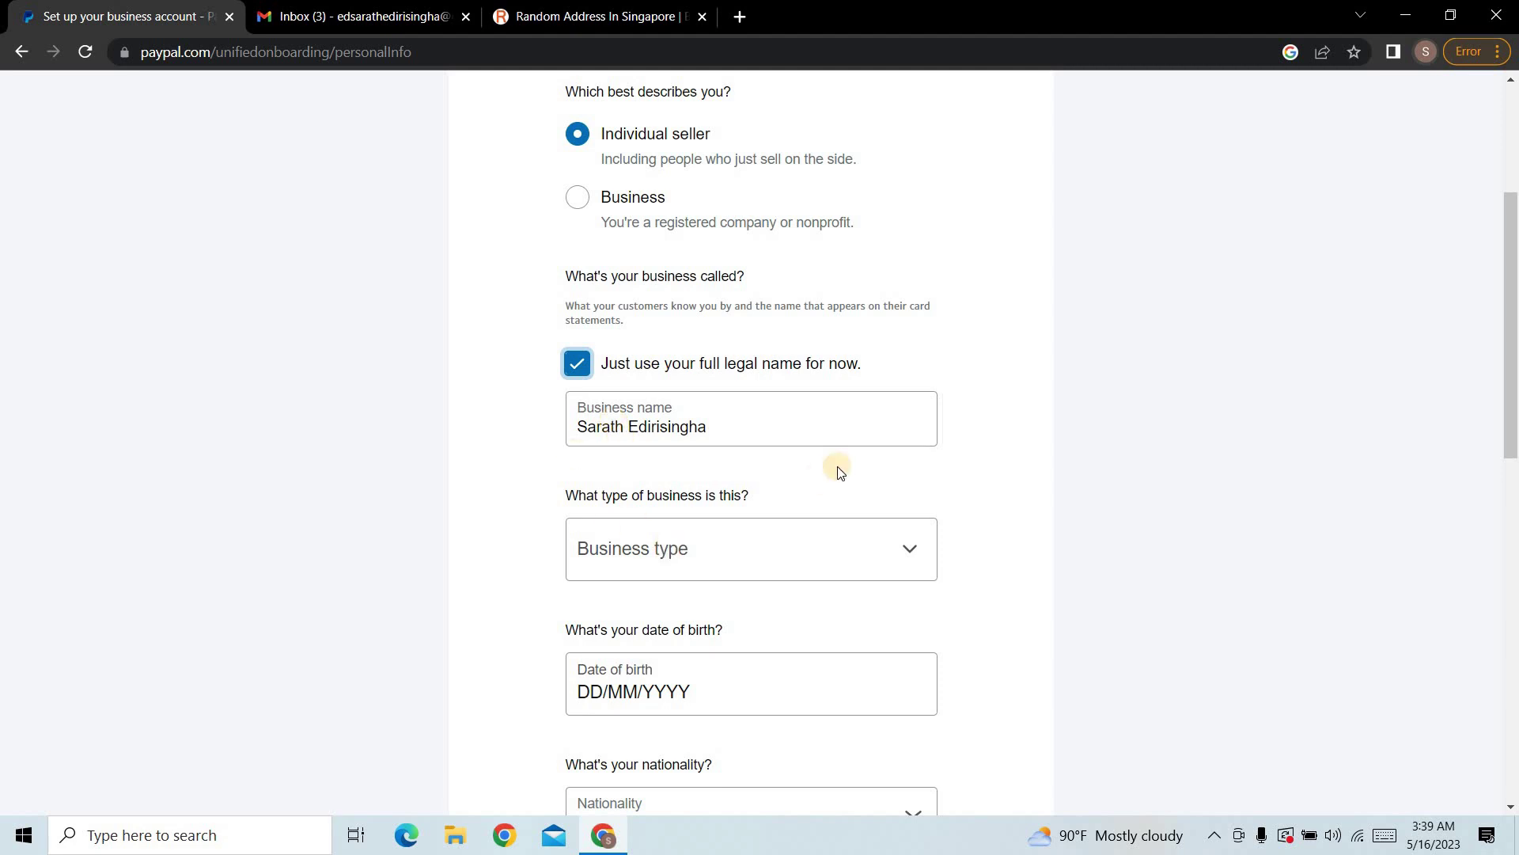
Step: Set the business type to Individual and enter the date of birth
{"action": "left_click", "coordinate": [899, 551]}
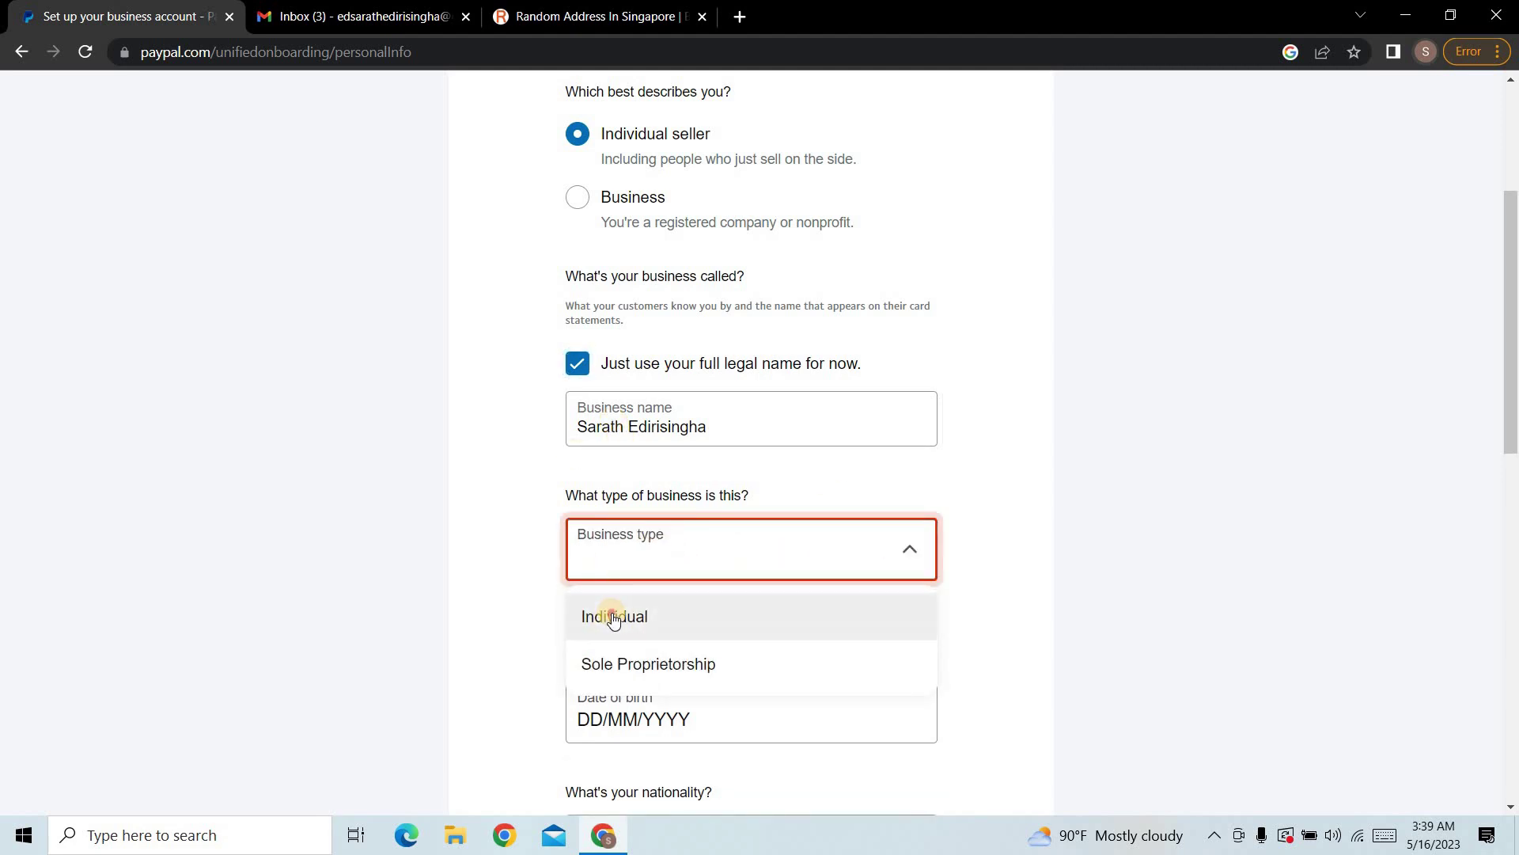
{"action": "left_click", "coordinate": [606, 618]}
{"action": "scroll", "coordinate": [849, 579], "scroll_direction": "down", "scroll_amount": 2}
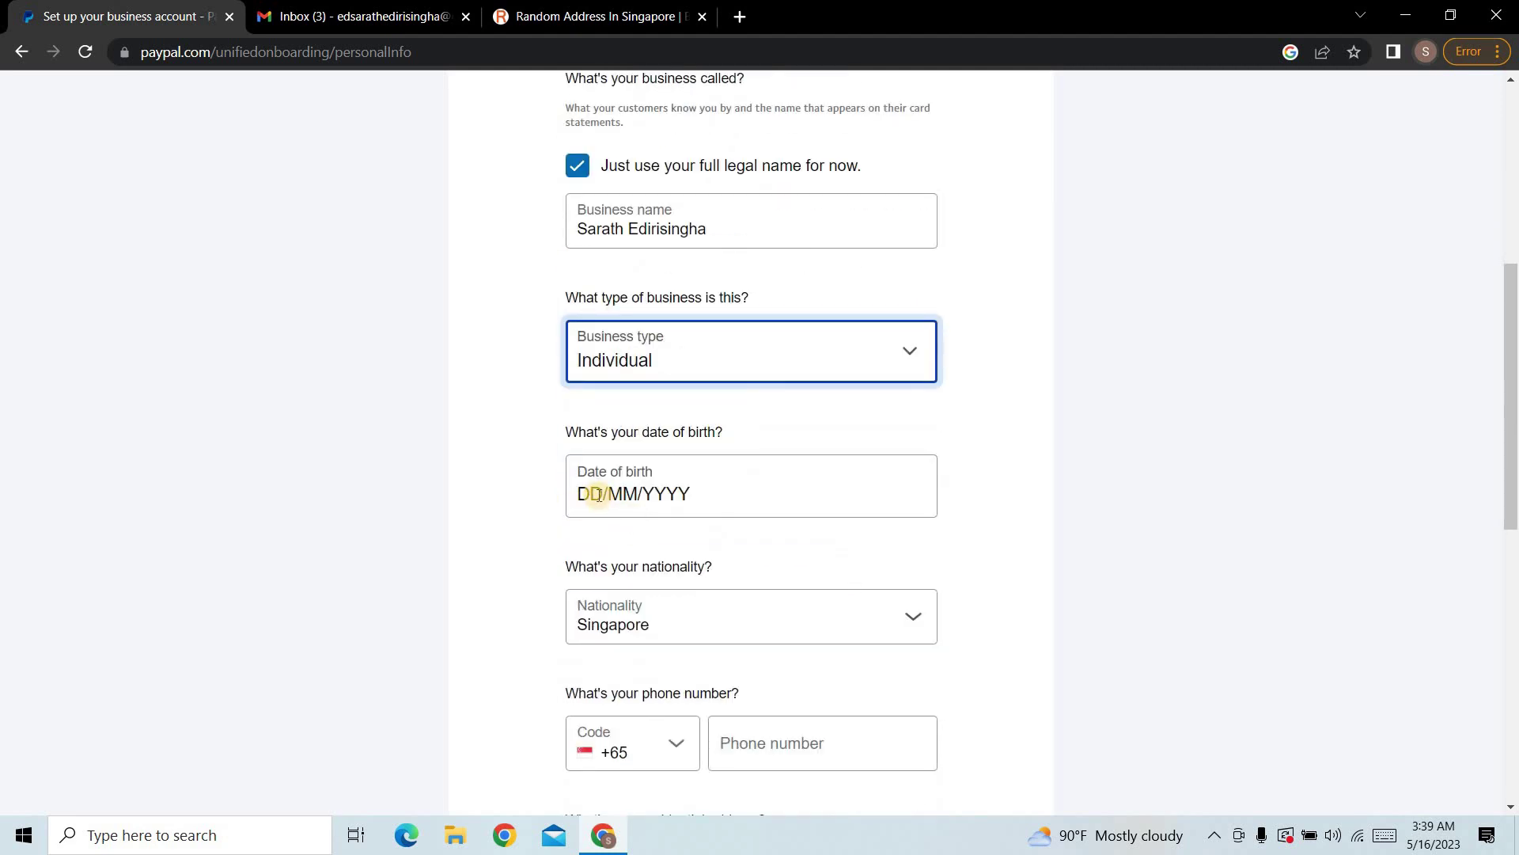
{"action": "left_click", "coordinate": [656, 508]}
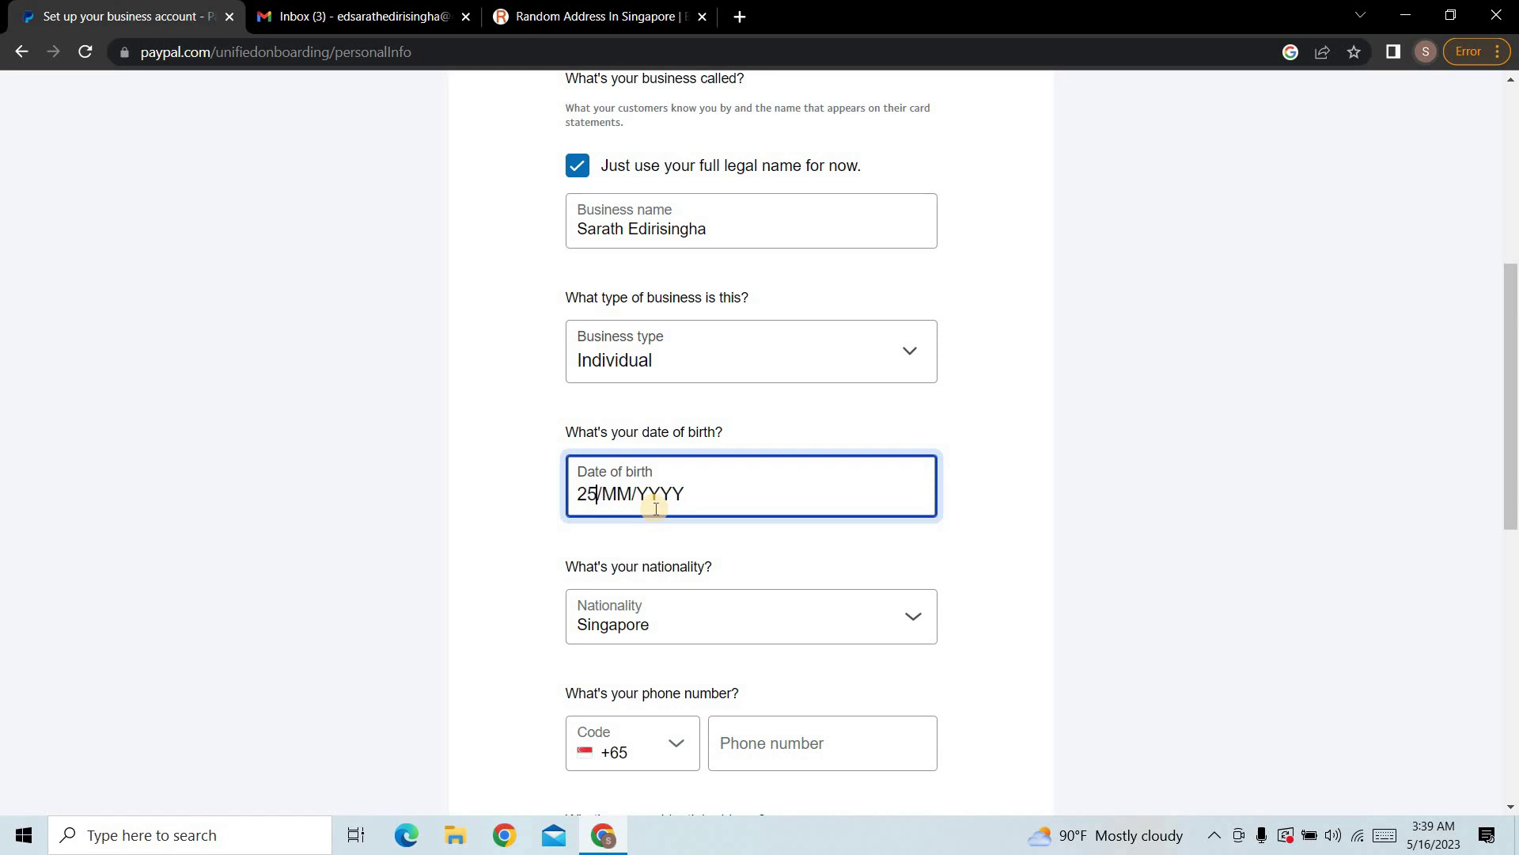
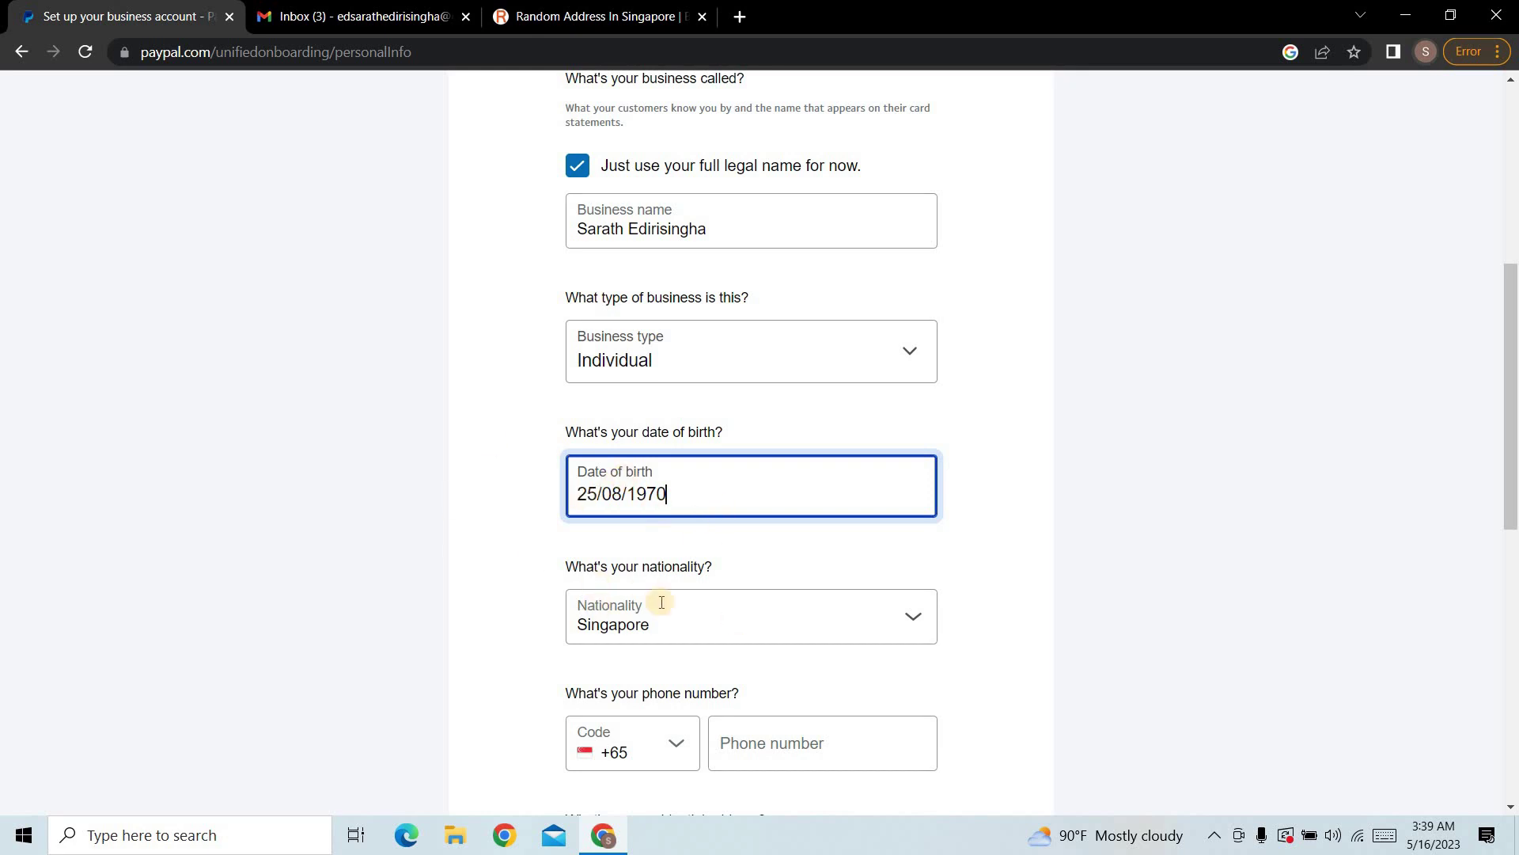
Step: Choose Sri Lanka as the nationality
{"action": "left_click", "coordinate": [601, 633]}
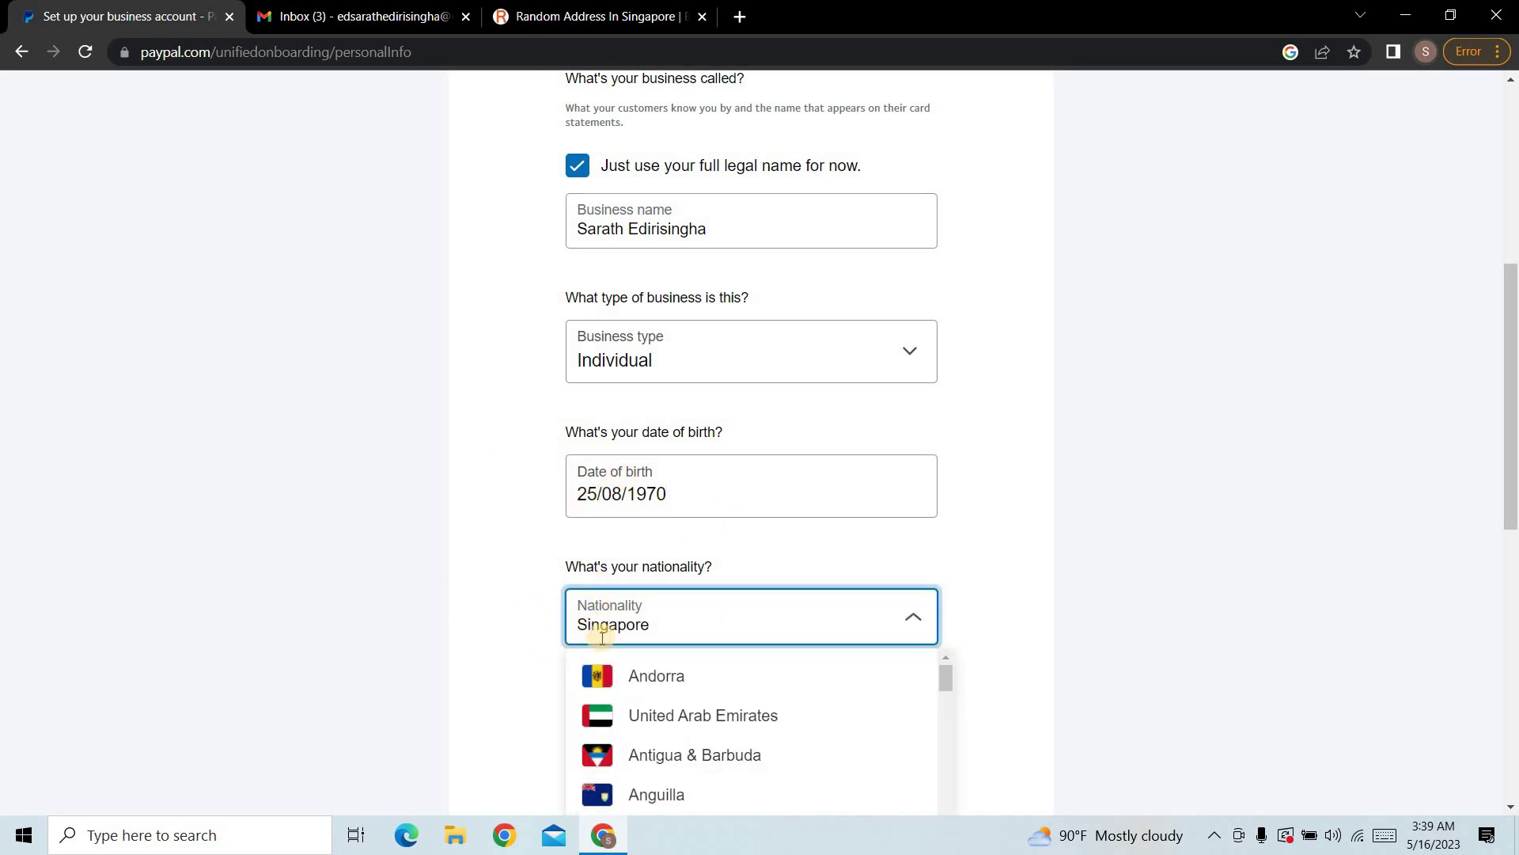
{"action": "scroll", "coordinate": [673, 688], "scroll_direction": "down", "scroll_amount": 8}
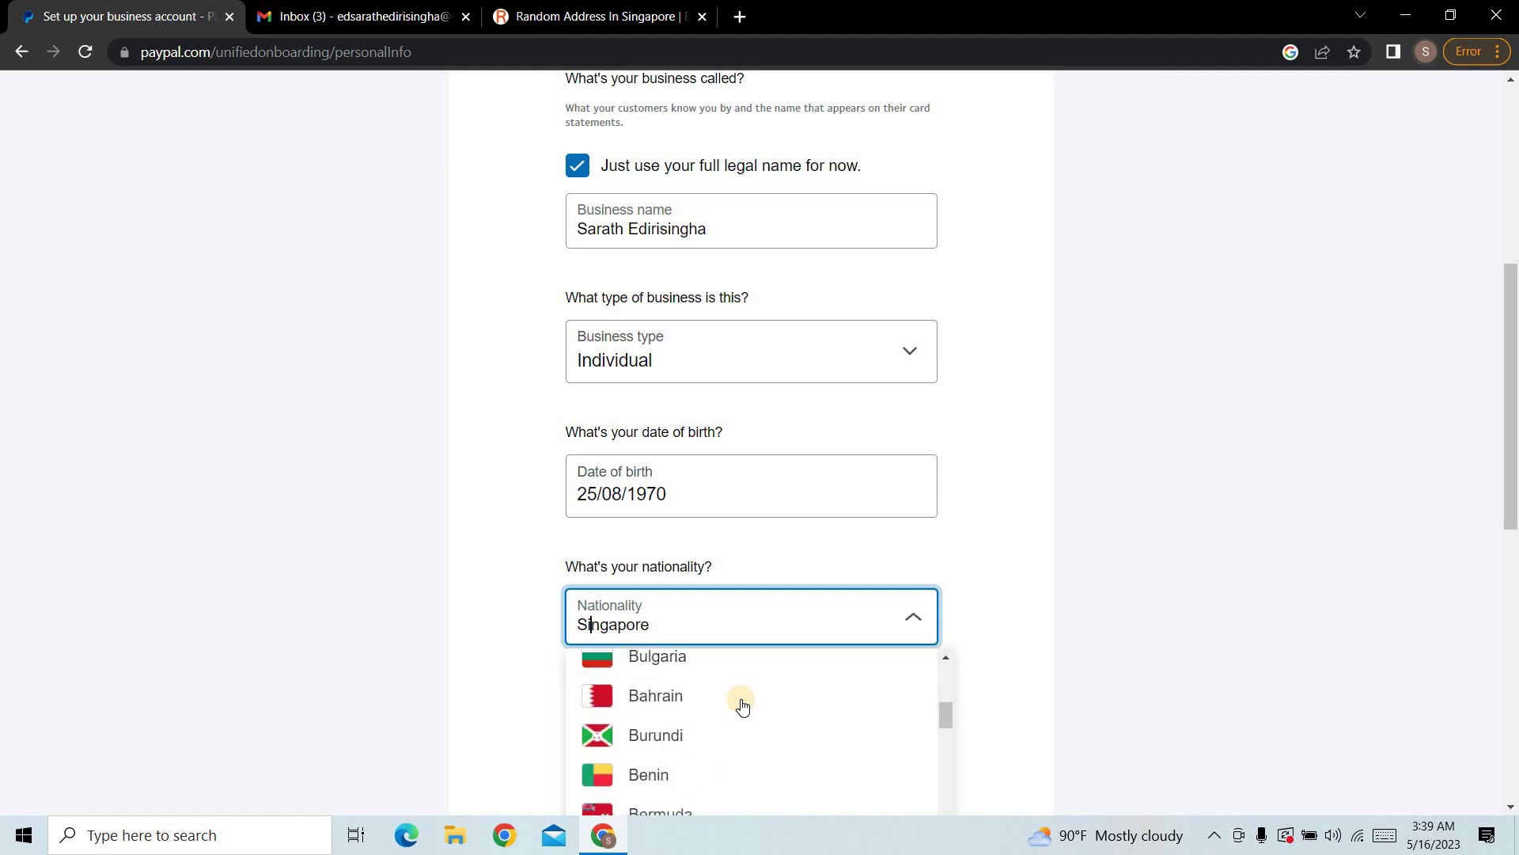
{"action": "scroll", "coordinate": [742, 707], "scroll_direction": "down", "scroll_amount": 10}
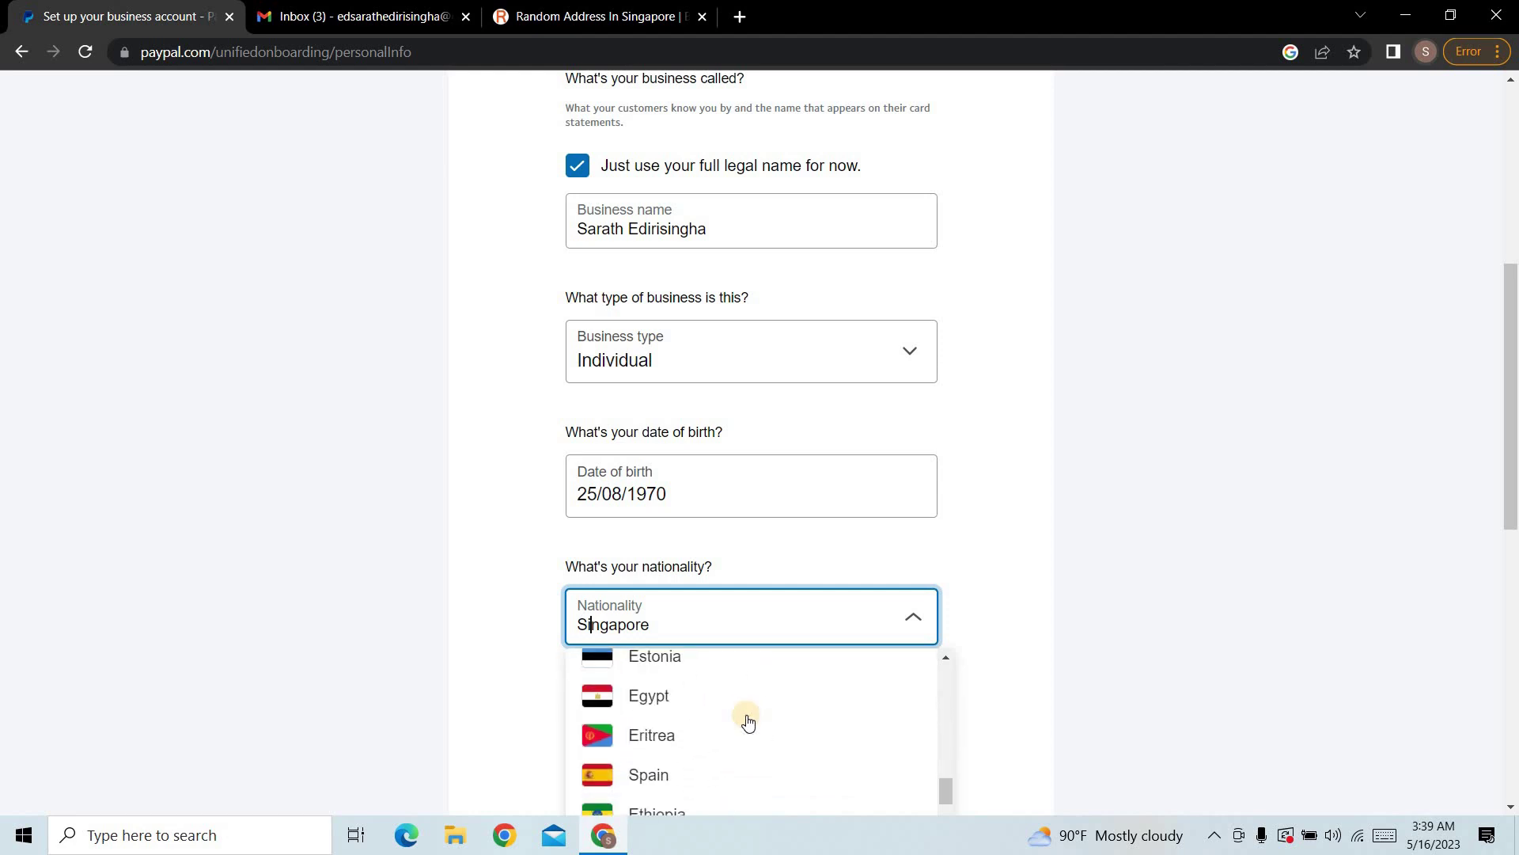
{"action": "scroll", "coordinate": [748, 723], "scroll_direction": "down", "scroll_amount": 10}
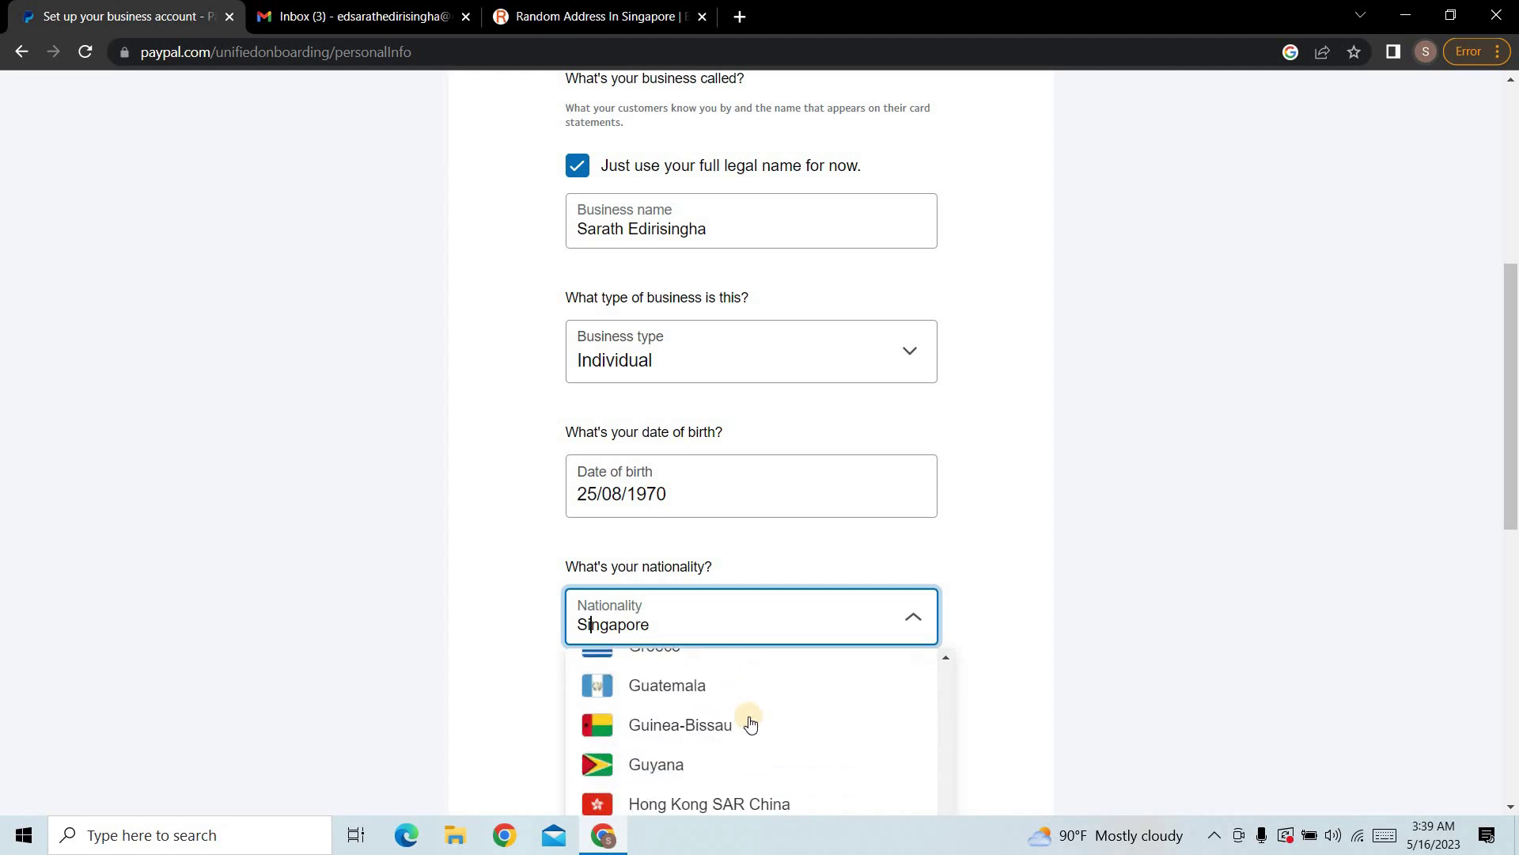
{"action": "scroll", "coordinate": [750, 725], "scroll_direction": "down", "scroll_amount": 10}
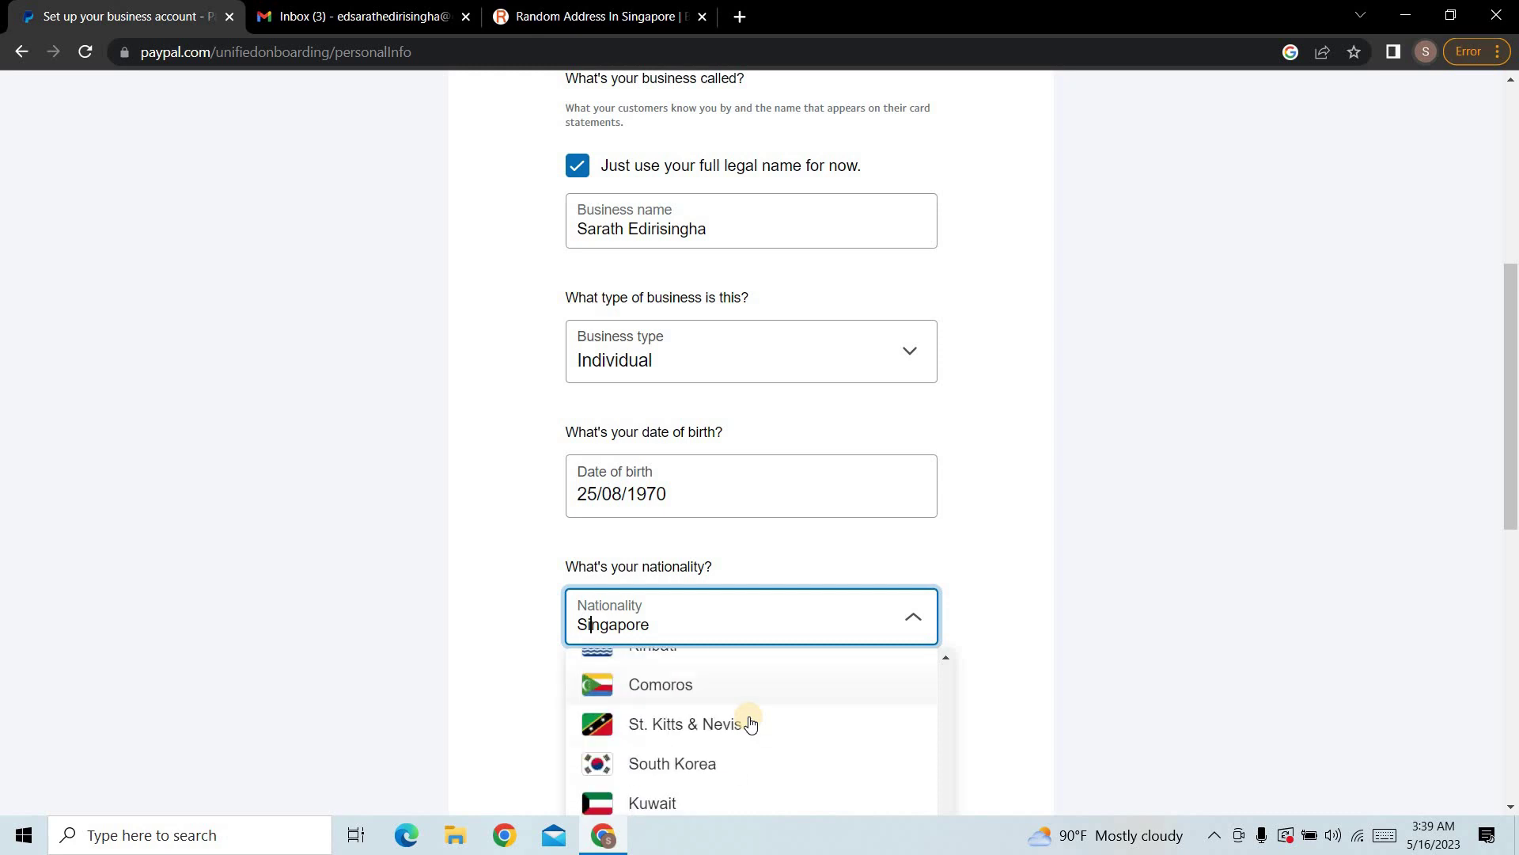
{"action": "scroll", "coordinate": [748, 722], "scroll_direction": "down", "scroll_amount": 5}
{"action": "scroll", "coordinate": [746, 719], "scroll_direction": "up", "scroll_amount": 2}
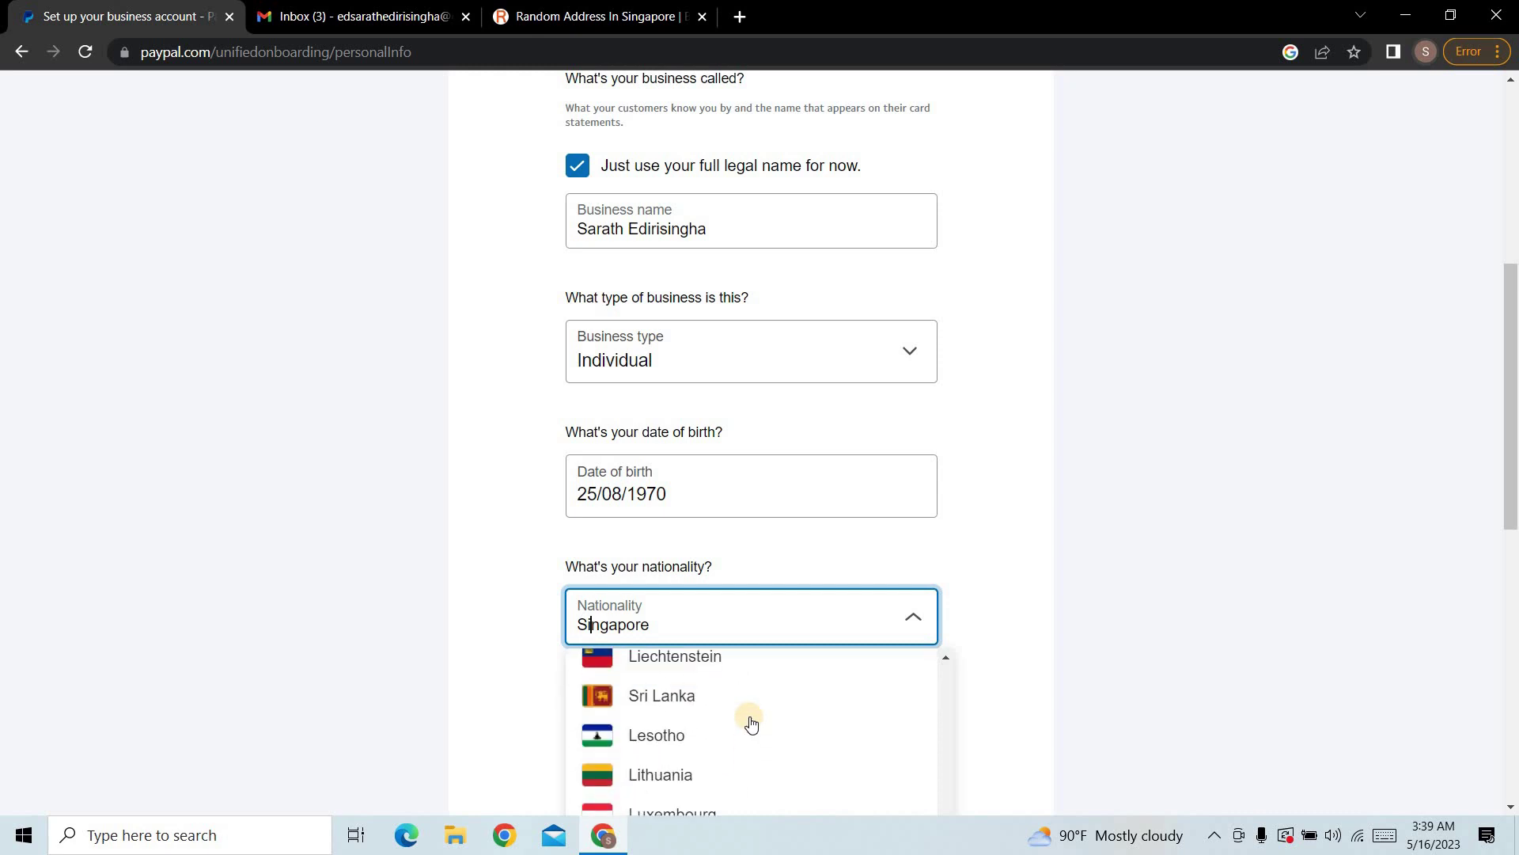
{"action": "left_click", "coordinate": [675, 696]}
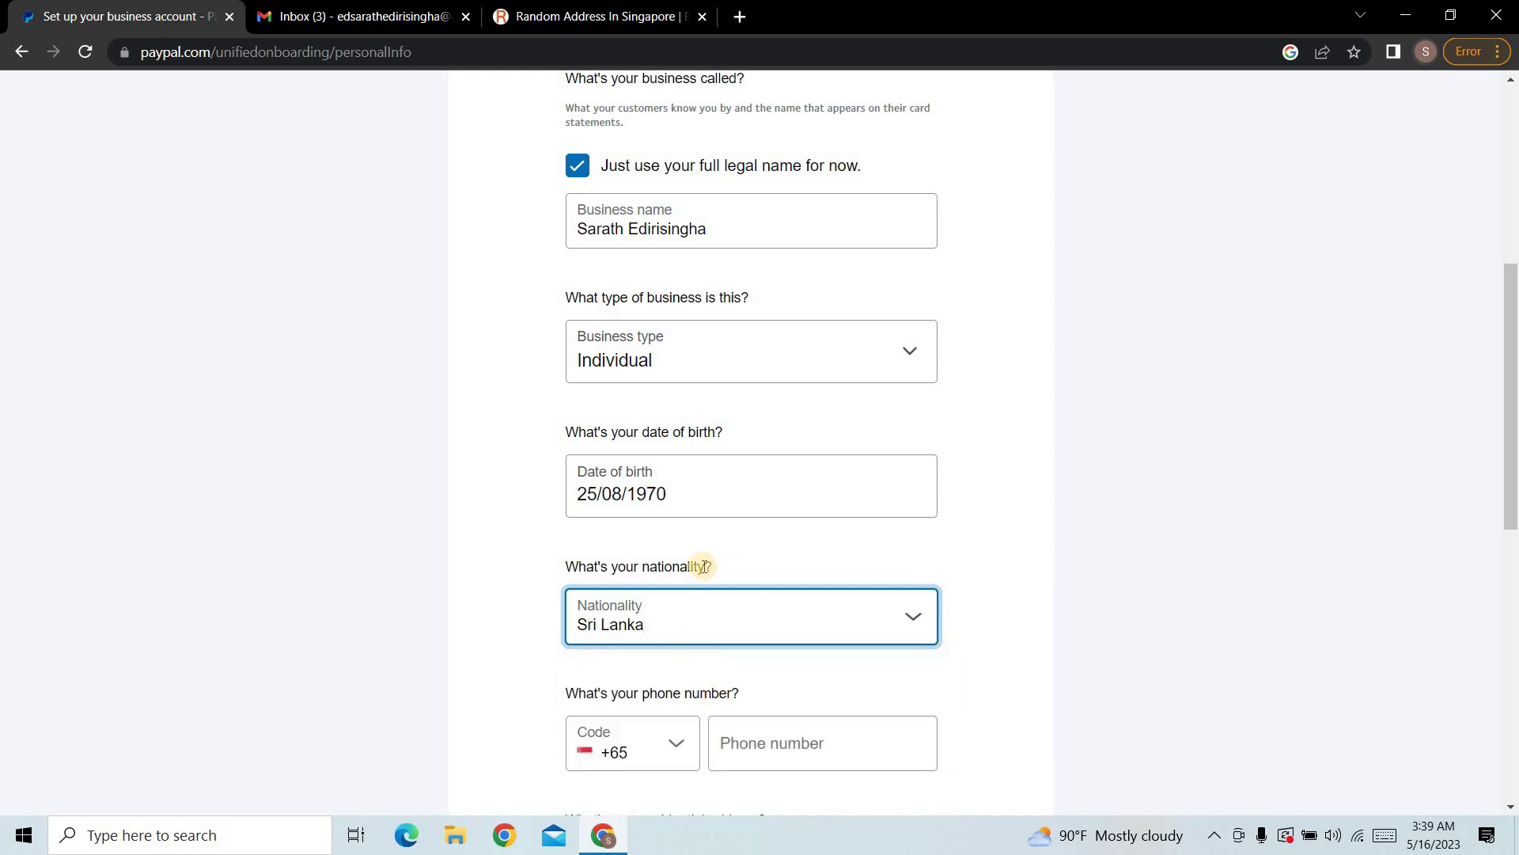
{"action": "scroll", "coordinate": [1336, 635], "scroll_direction": "down", "scroll_amount": 2}
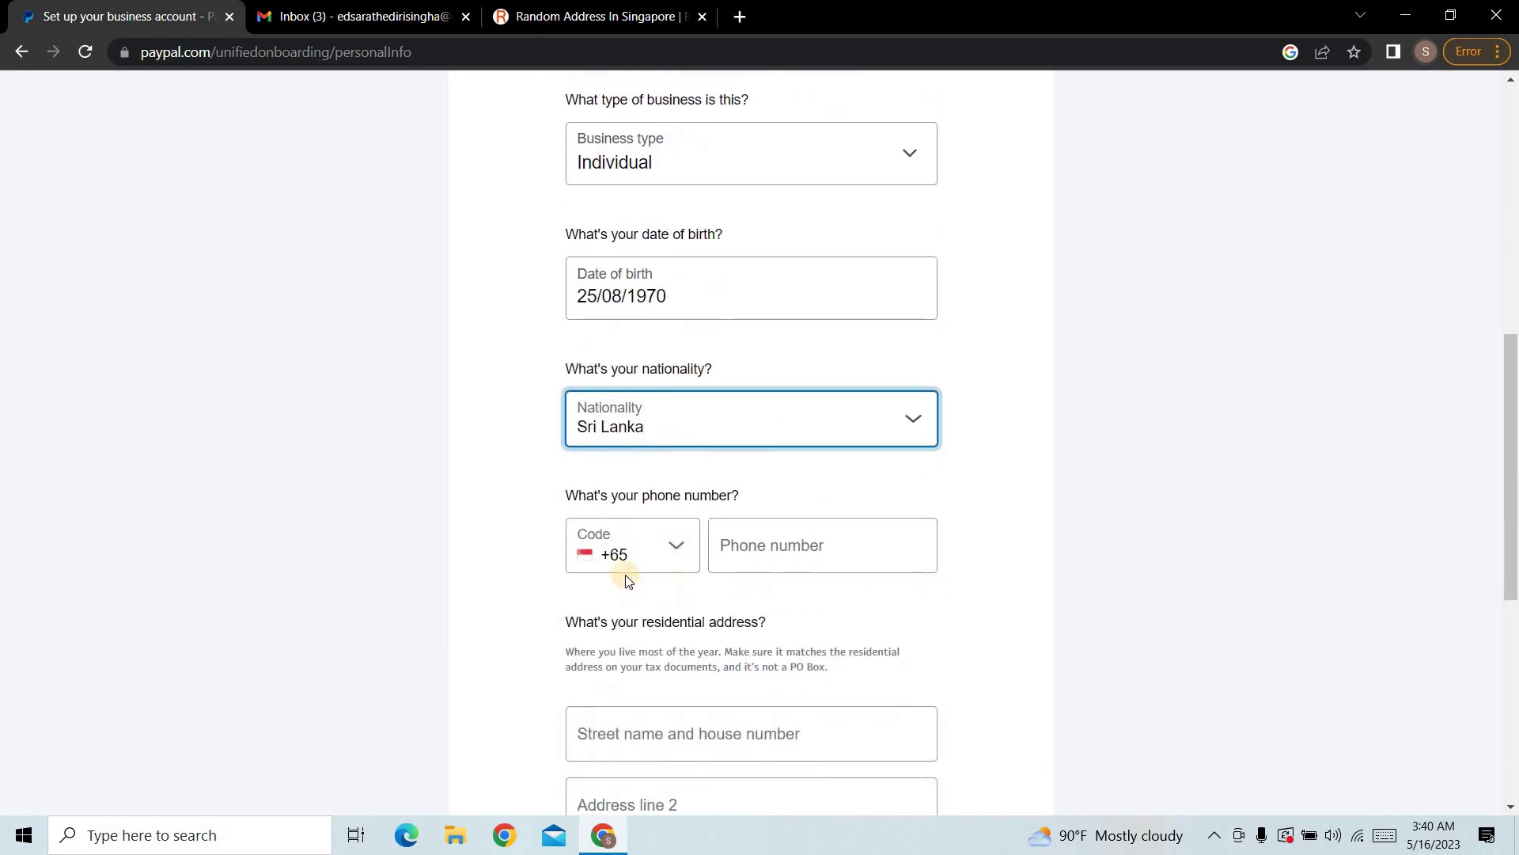
Step: Set the phone code to LK +94, enter the phone number, then go to the Singapore address page
{"action": "left_click", "coordinate": [665, 558]}
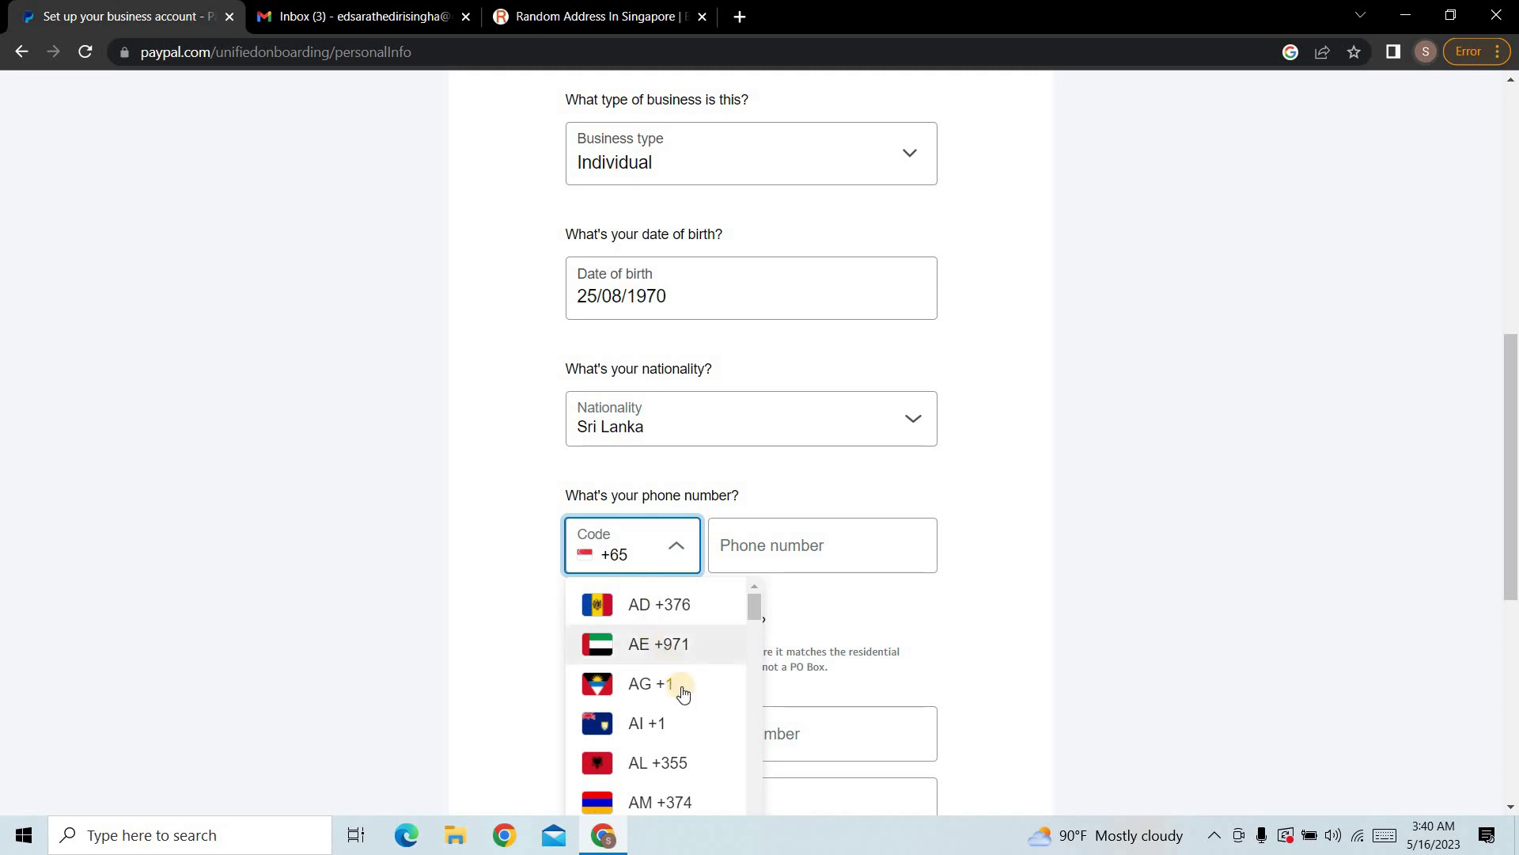
{"action": "scroll", "coordinate": [676, 692], "scroll_direction": "down", "scroll_amount": 20}
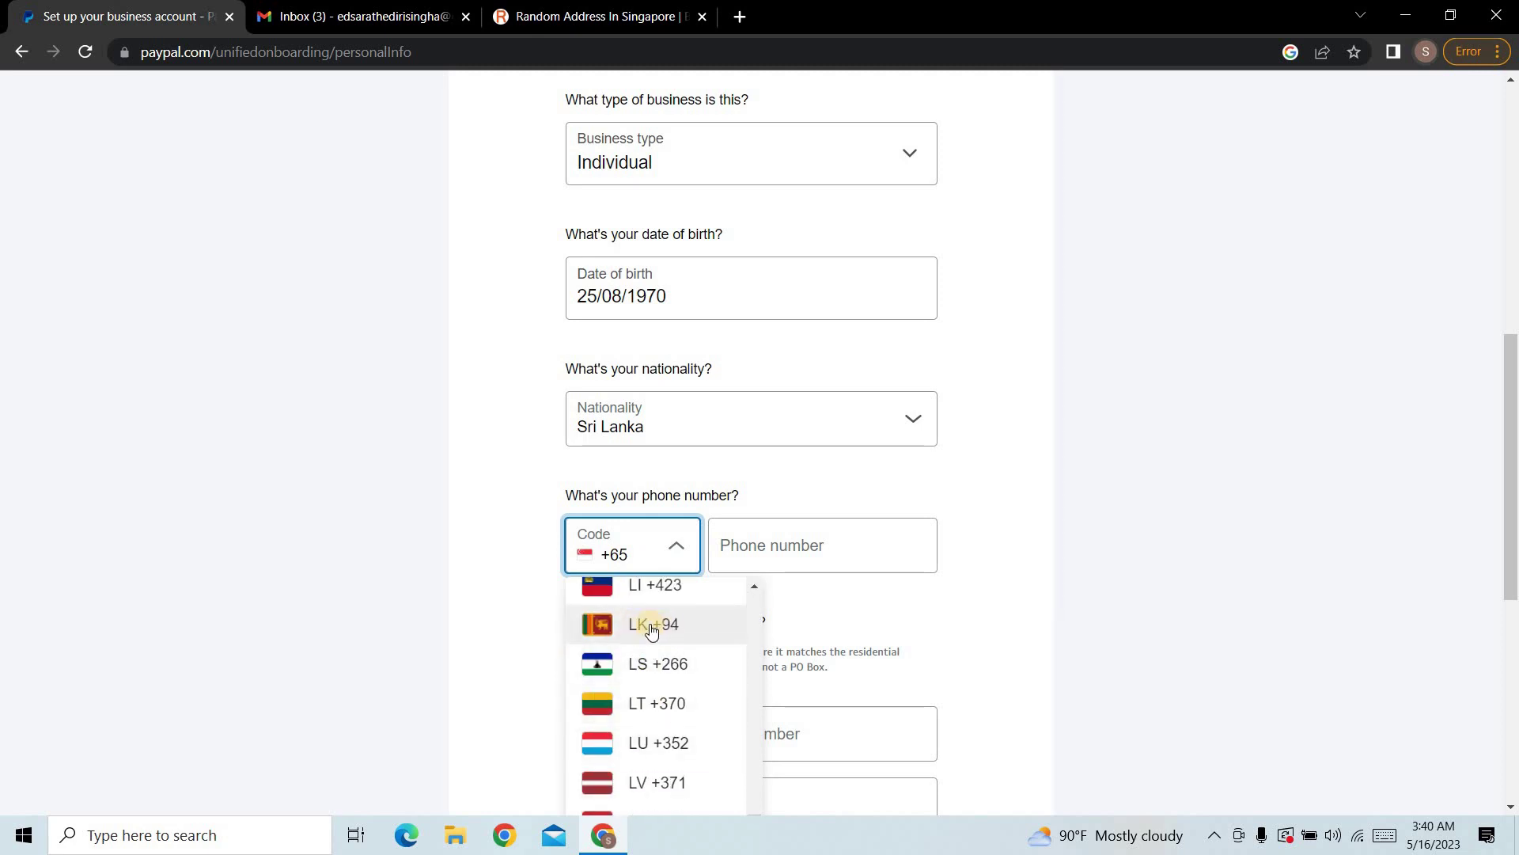
{"action": "left_click", "coordinate": [654, 624]}
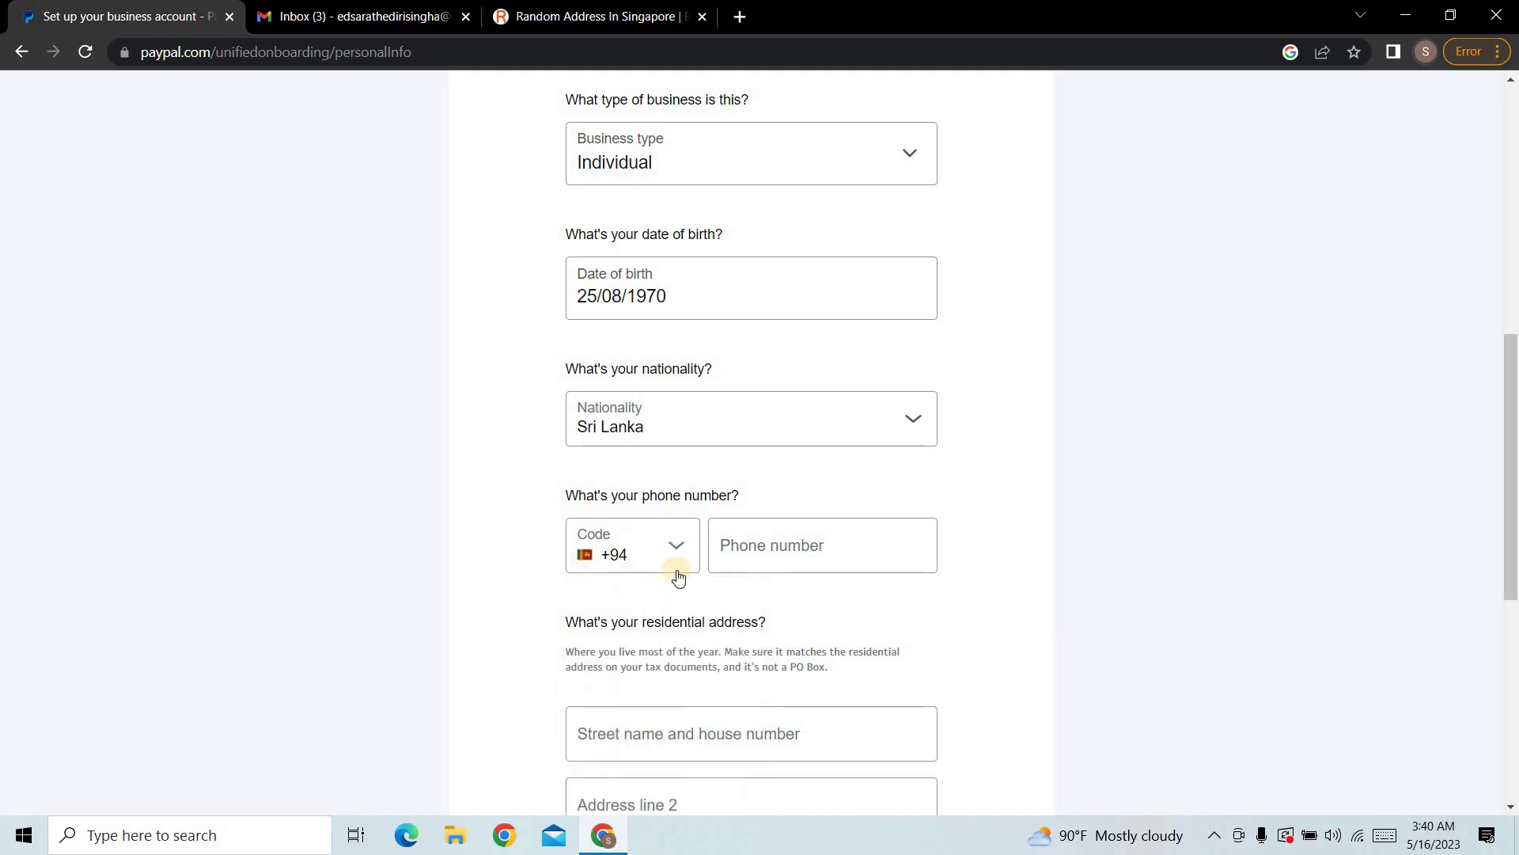
{"action": "left_click", "coordinate": [804, 558]}
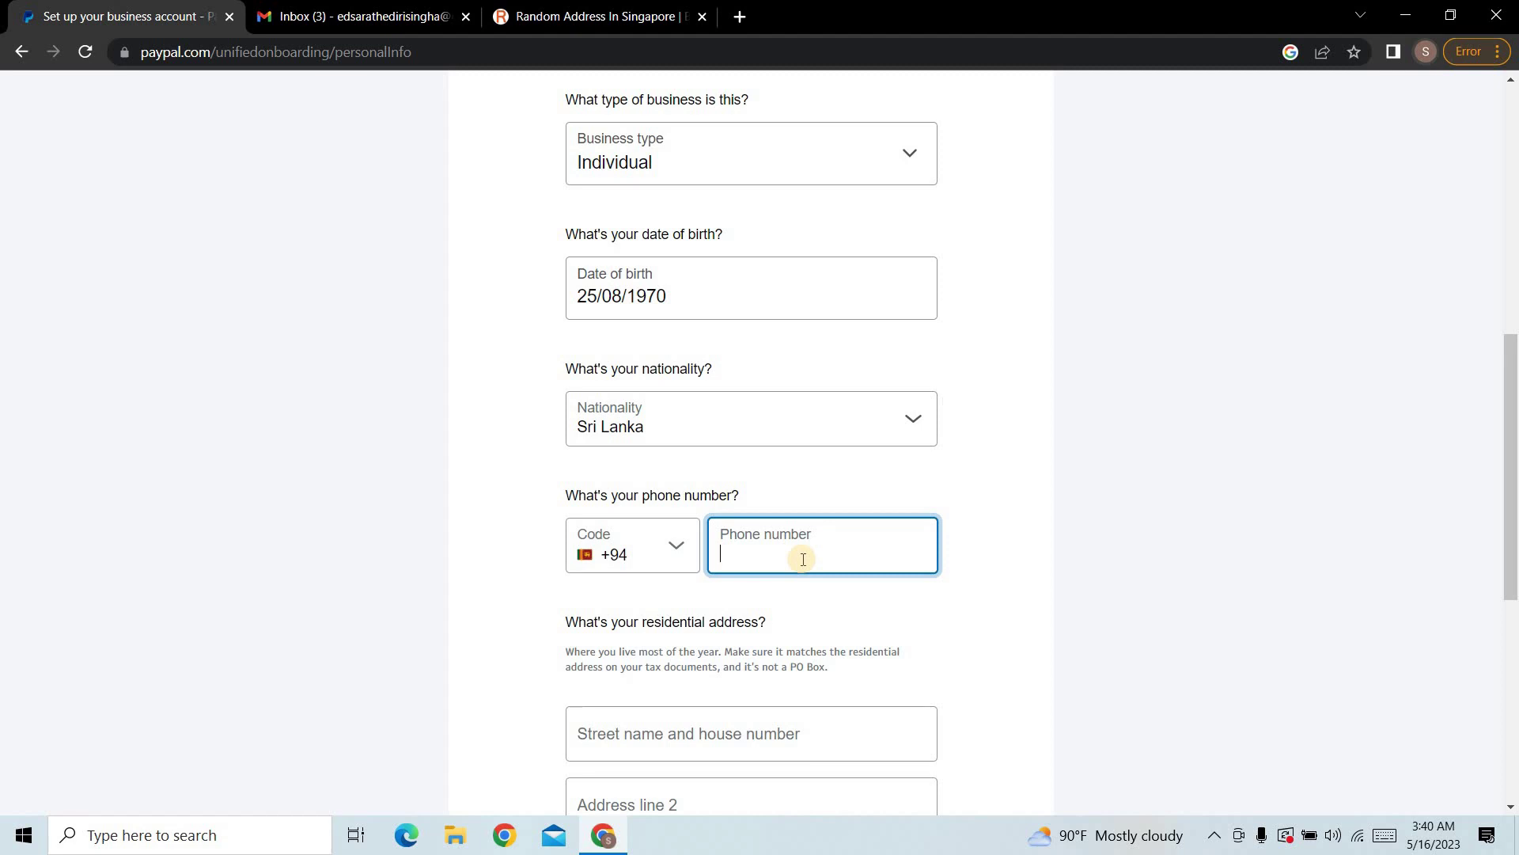
{"action": "type", "text": "77"}
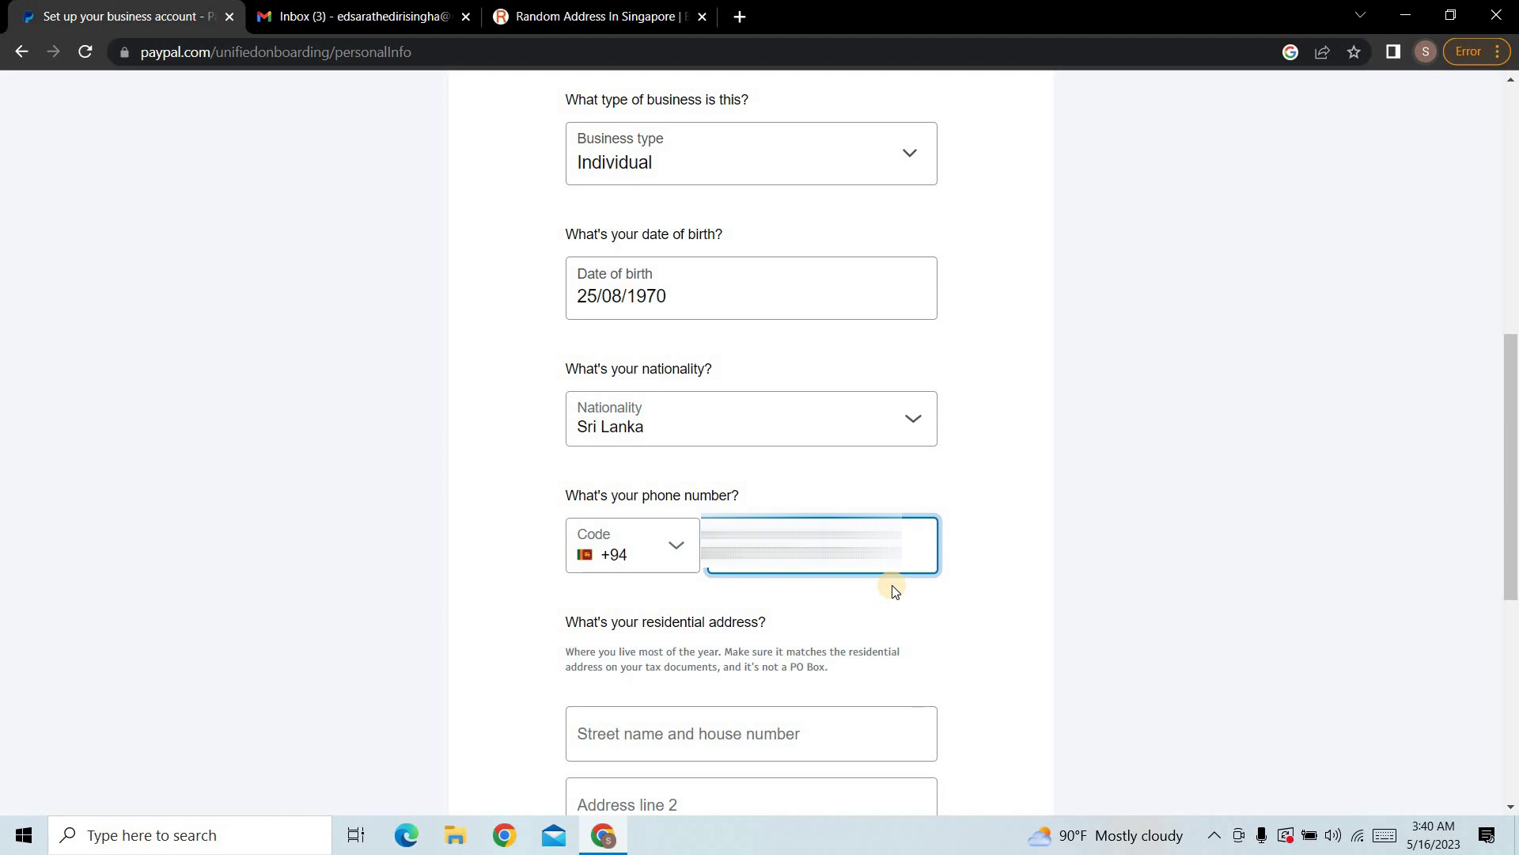
{"action": "scroll", "coordinate": [895, 591], "scroll_direction": "down", "scroll_amount": 5}
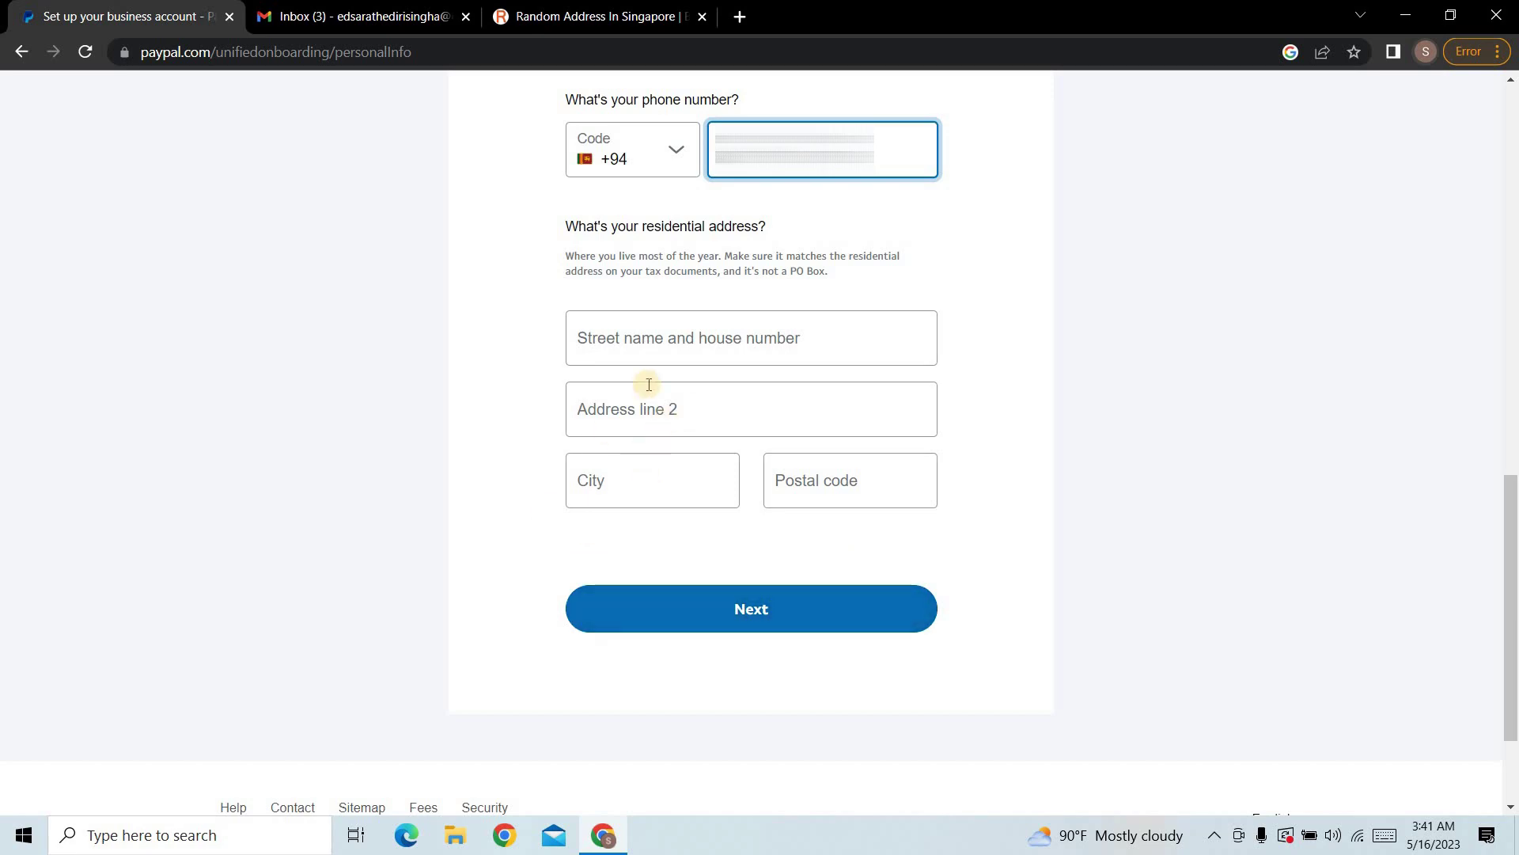
{"action": "left_click", "coordinate": [543, 9]}
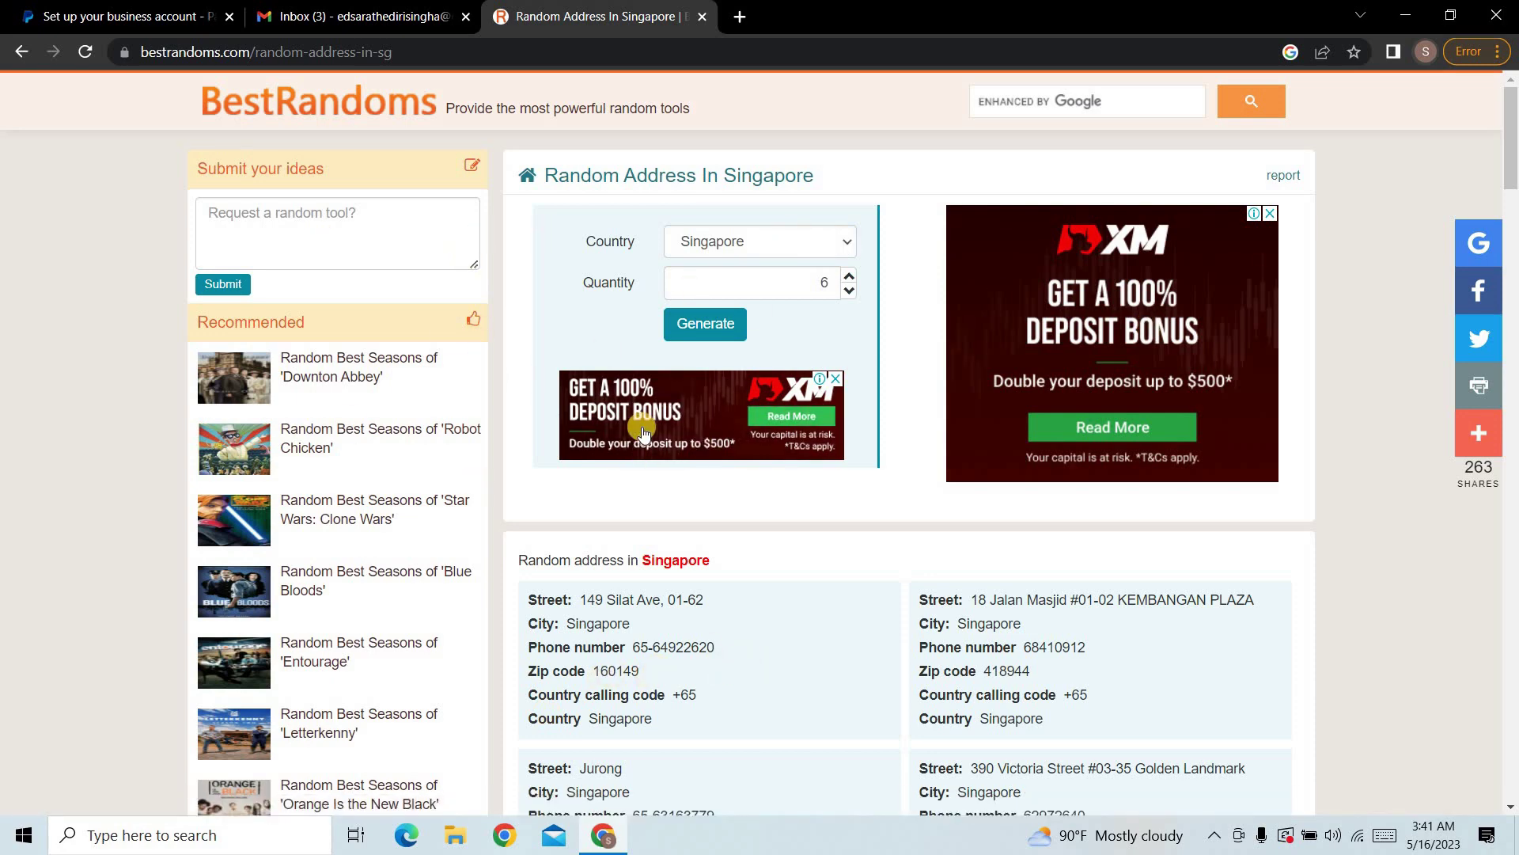
Step: Reload BestRandoms to generate a new list of six Singapore addresses
{"action": "scroll", "coordinate": [973, 673], "scroll_direction": "down", "scroll_amount": 4}
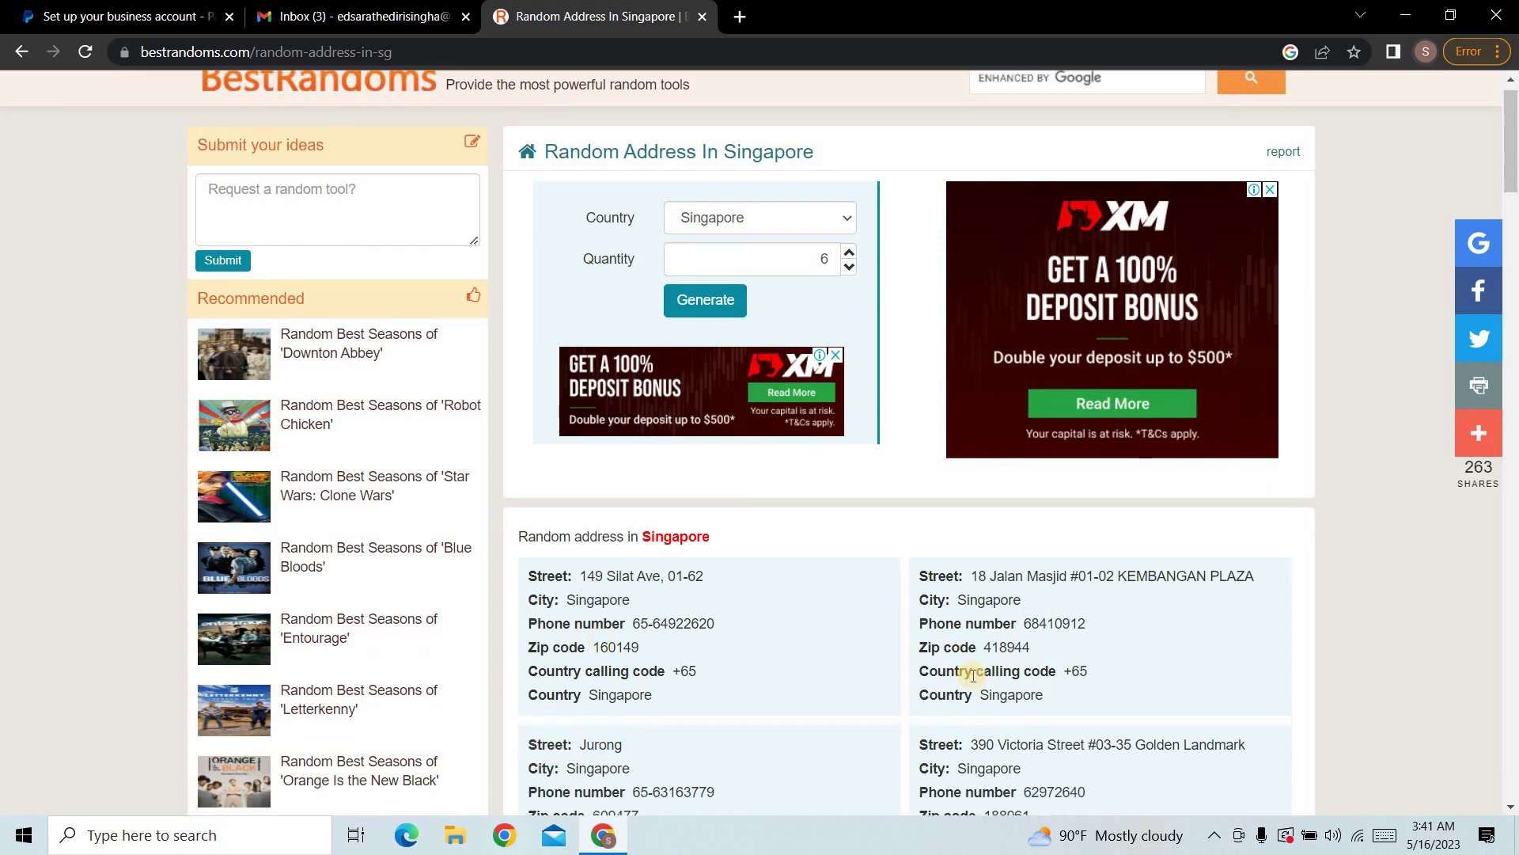
{"action": "scroll", "coordinate": [770, 629], "scroll_direction": "down", "scroll_amount": 1}
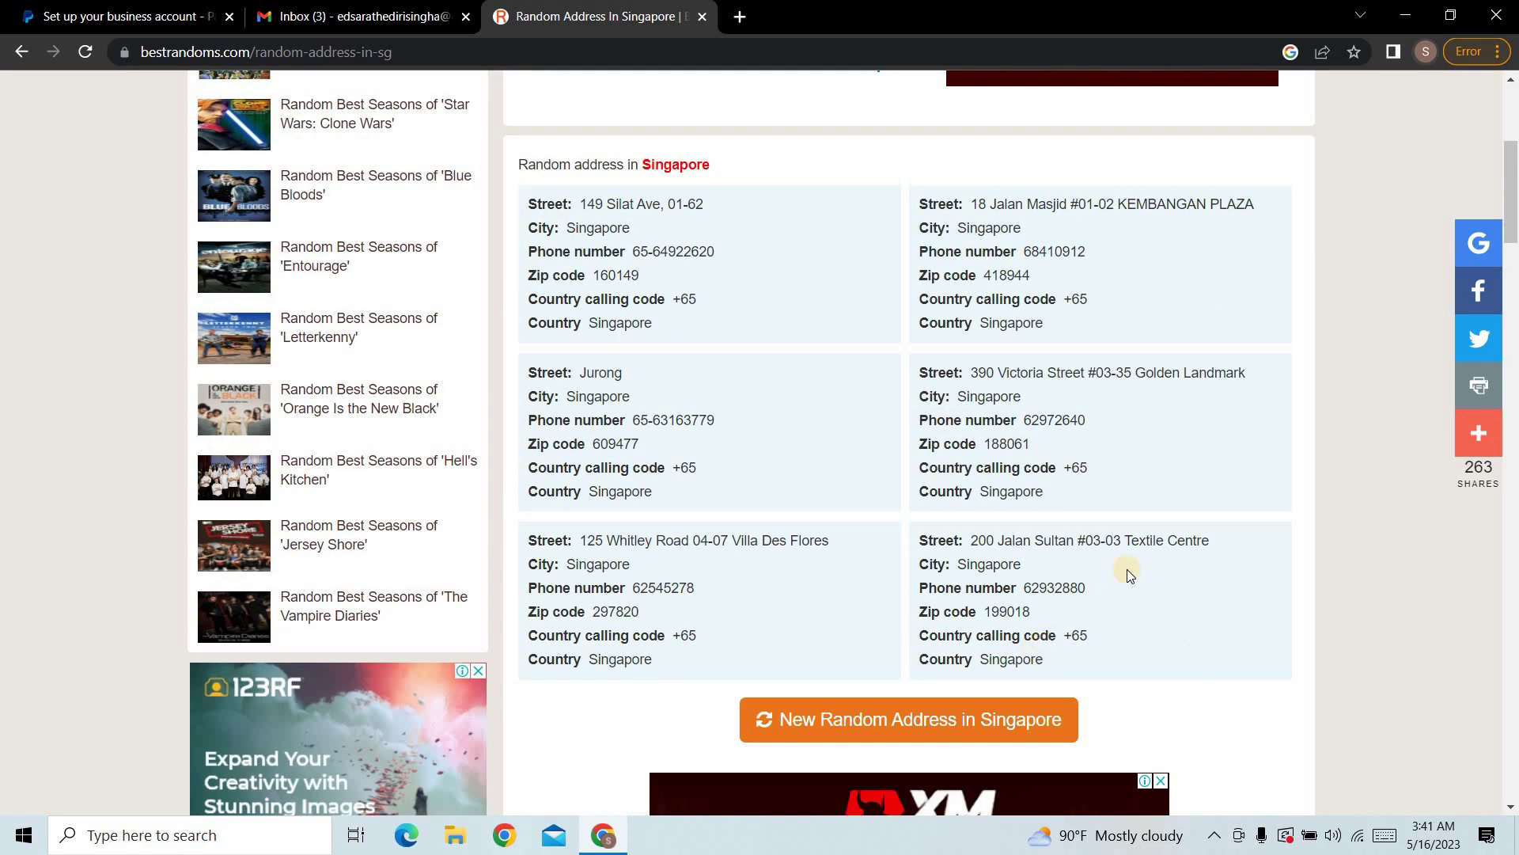
{"action": "scroll", "coordinate": [1127, 568], "scroll_direction": "up", "scroll_amount": 4}
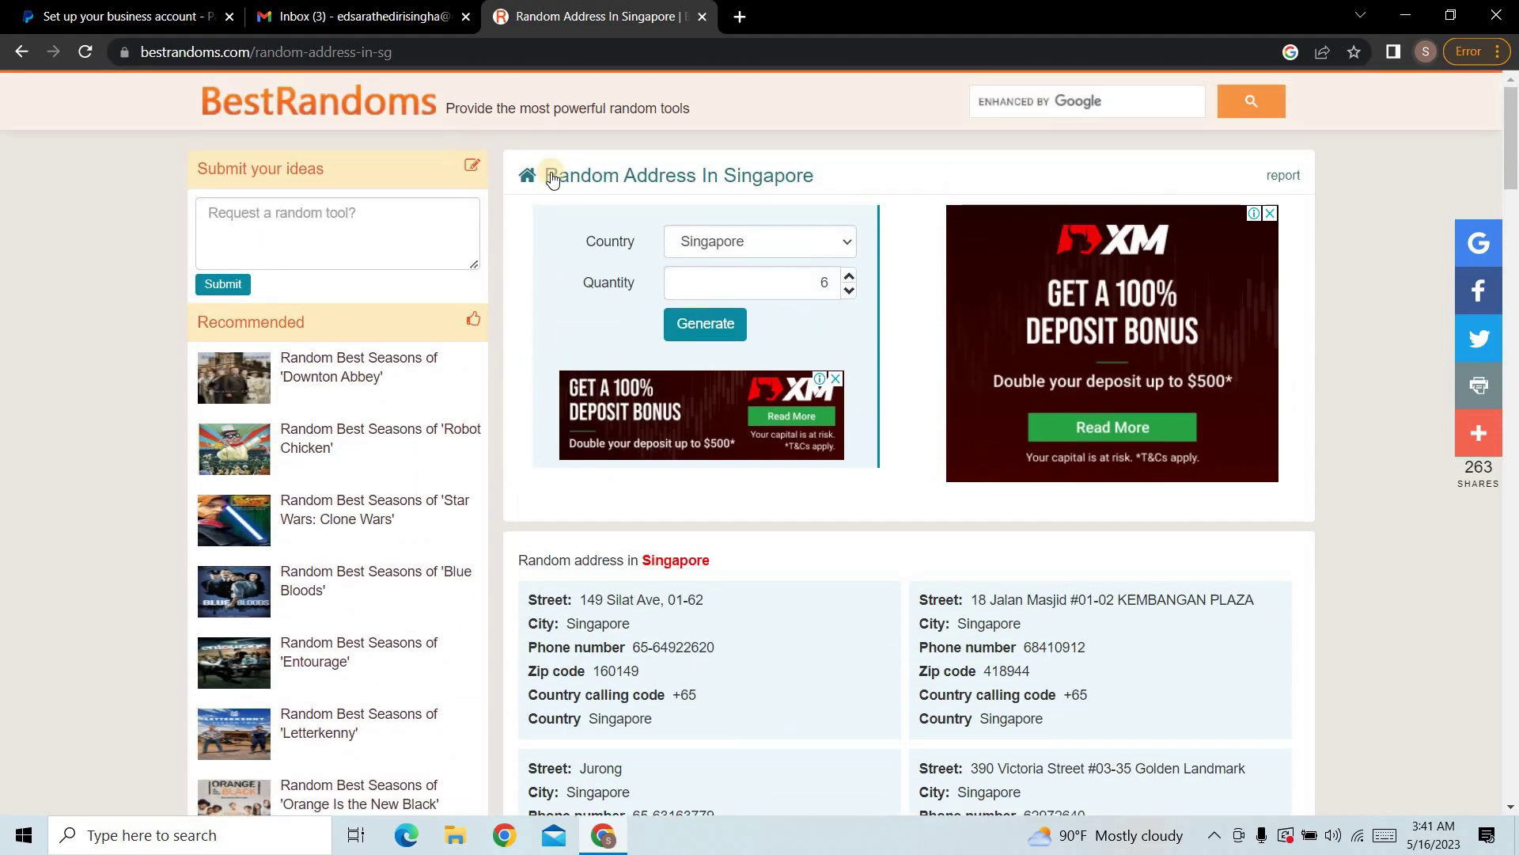
{"action": "left_click", "coordinate": [367, 51]}
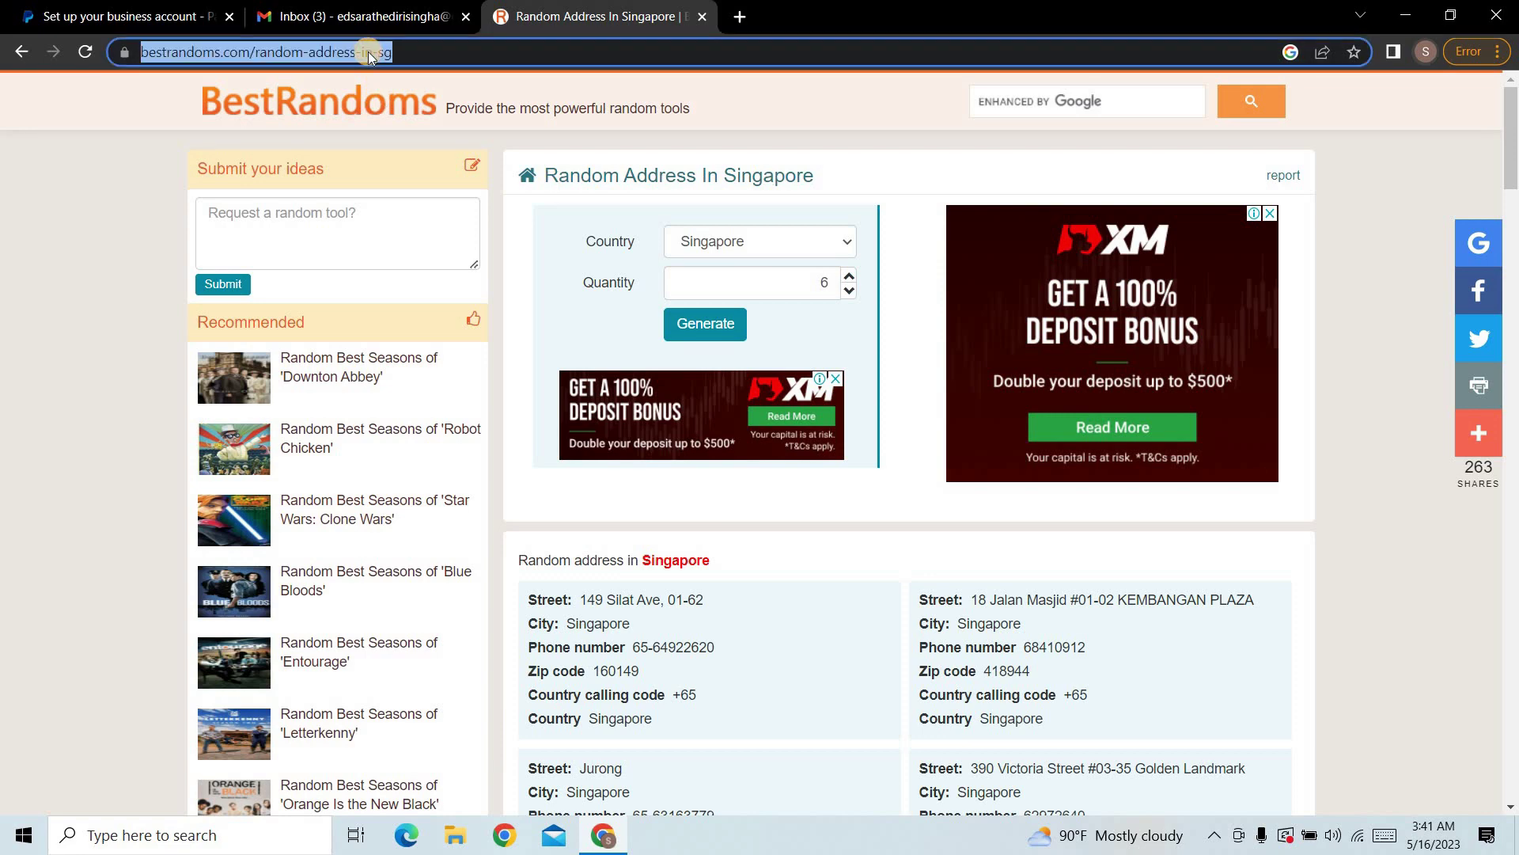
{"action": "key", "text": "Return"}
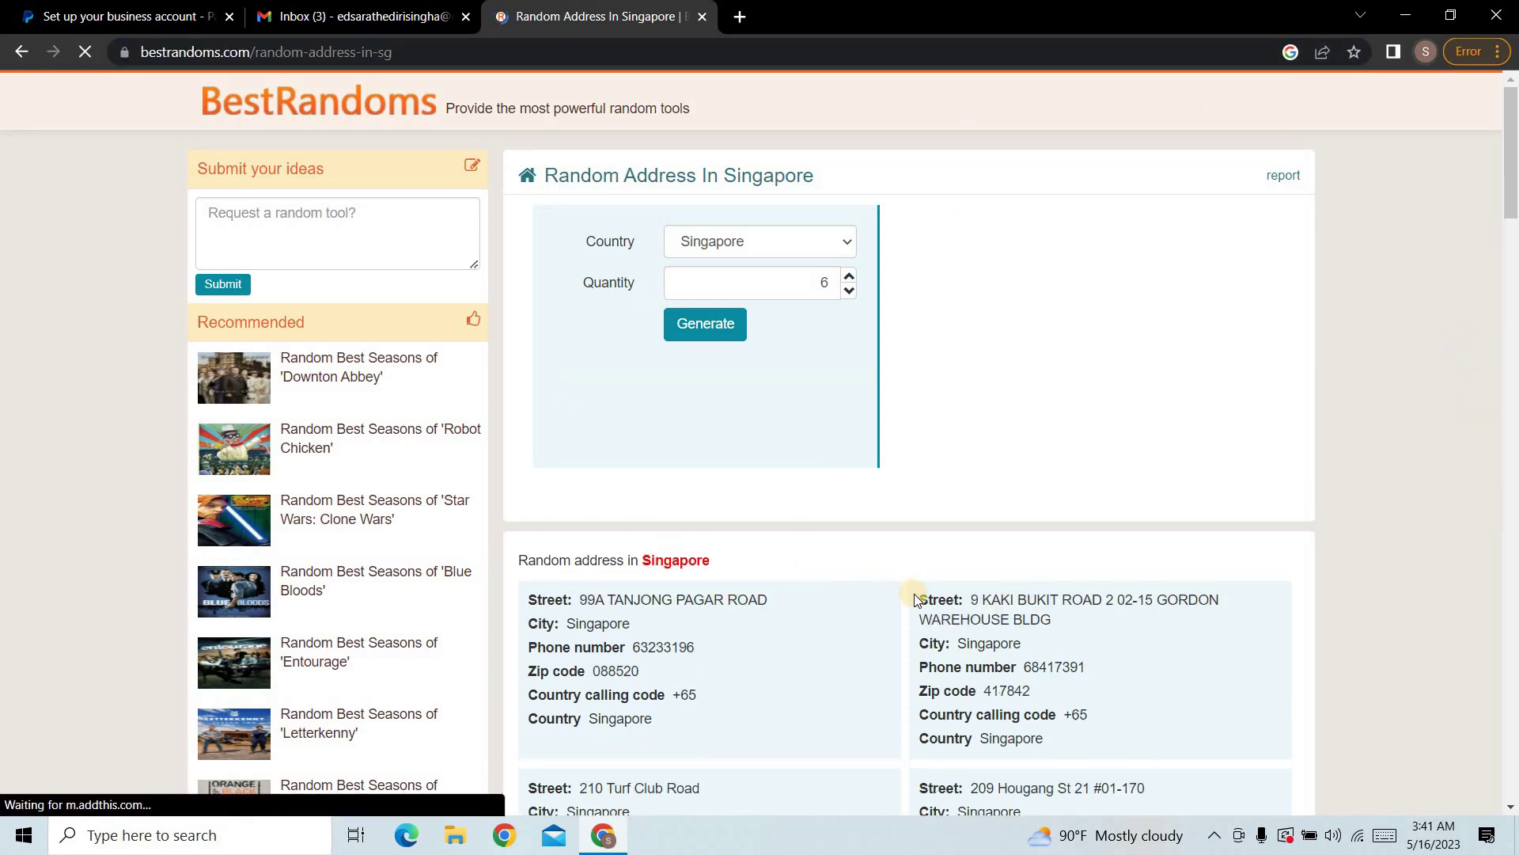
{"action": "scroll", "coordinate": [910, 605], "scroll_direction": "down", "scroll_amount": 2}
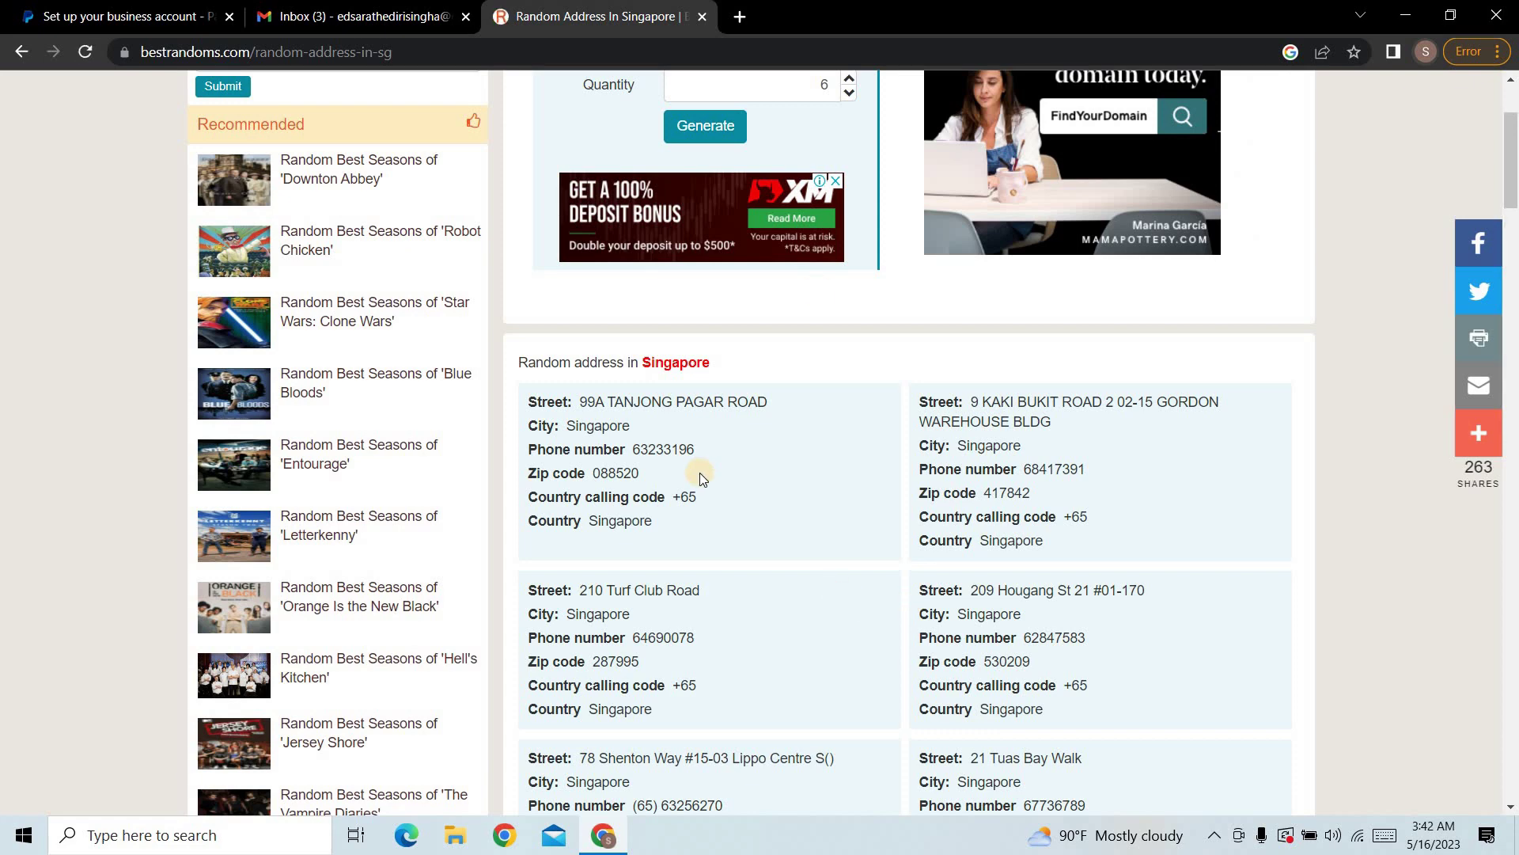
Step: In a new tab, open Google Maps and search for 'singappore shop'
{"action": "left_click", "coordinate": [740, 17]}
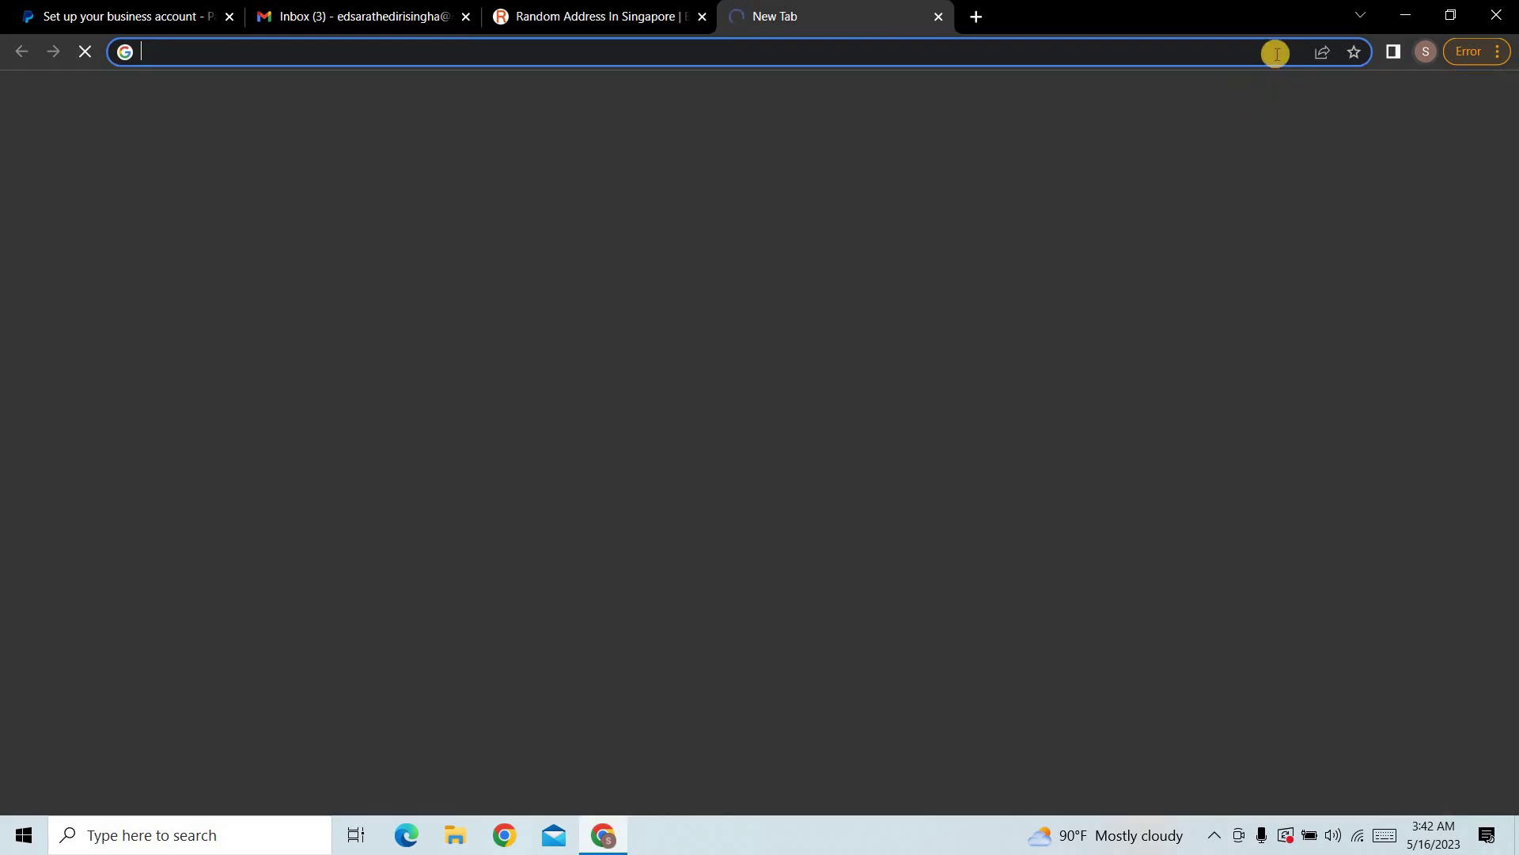
{"action": "left_click", "coordinate": [1439, 102]}
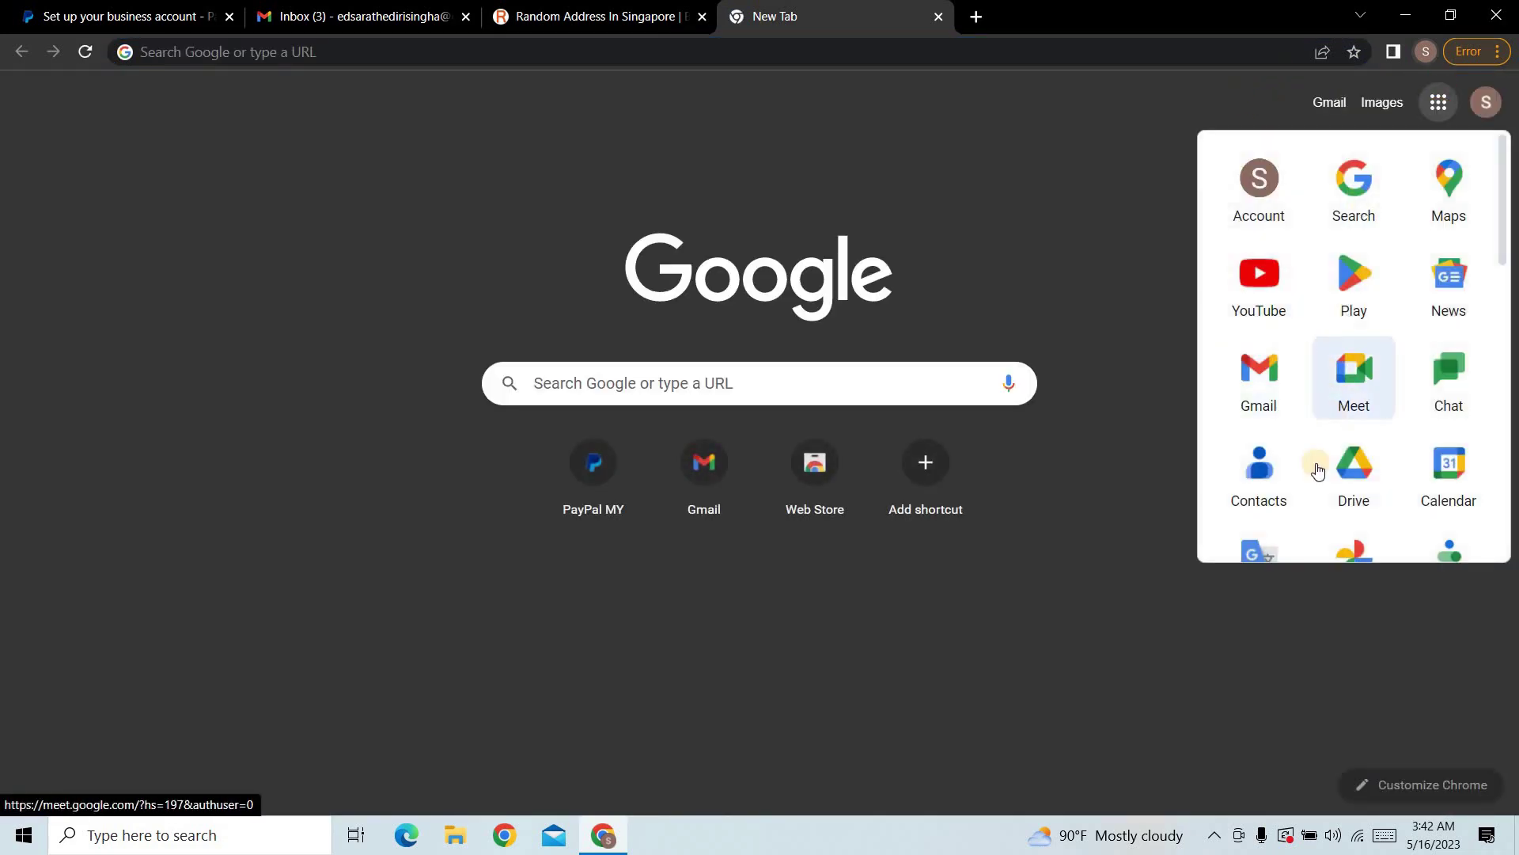
{"action": "left_click", "coordinate": [1449, 225]}
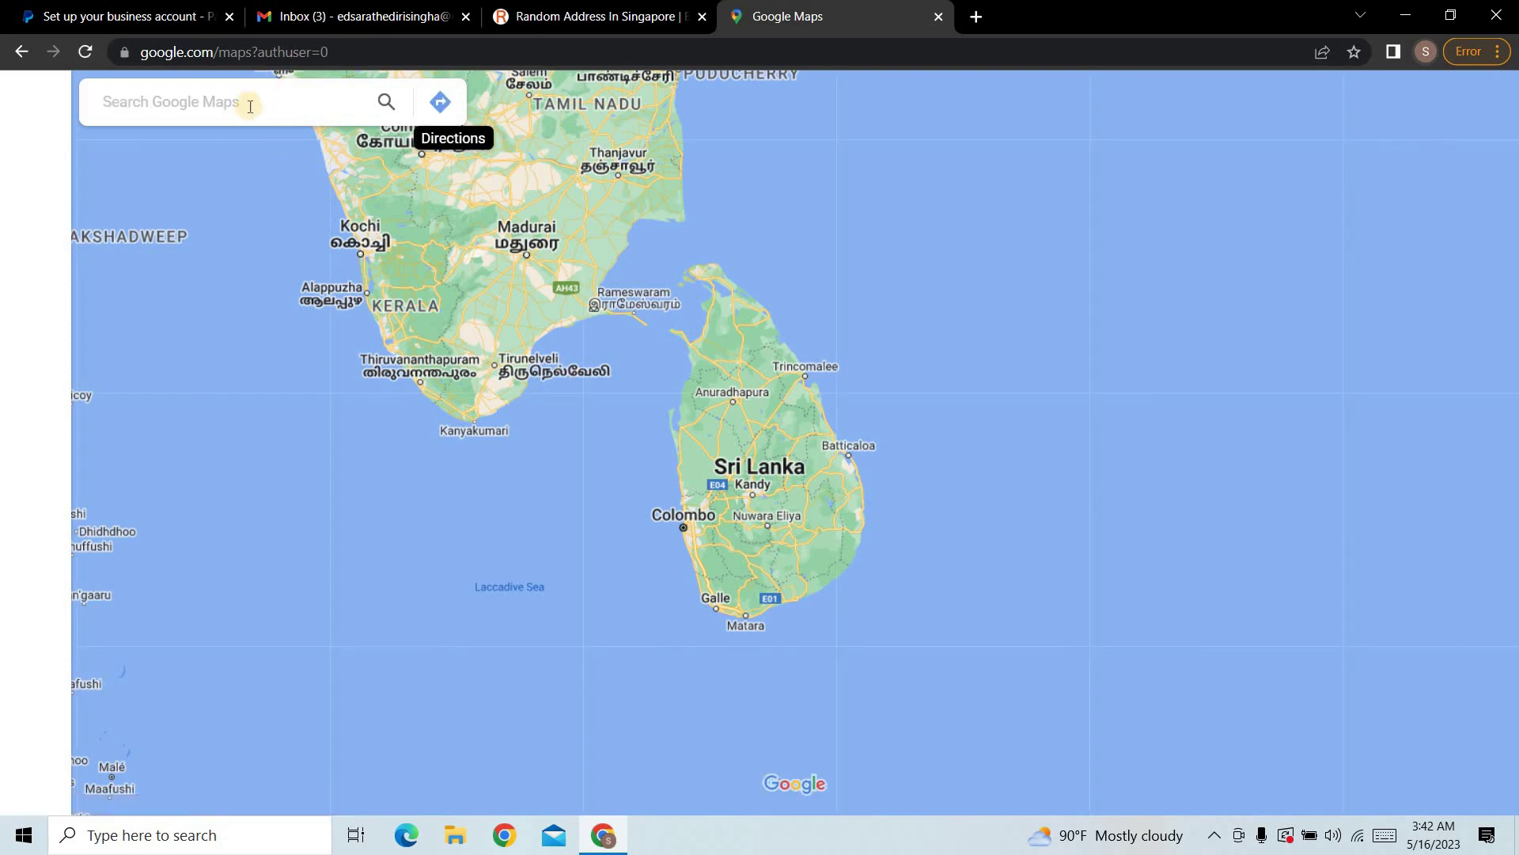
{"action": "left_click", "coordinate": [251, 106]}
{"action": "type", "text": "si"}
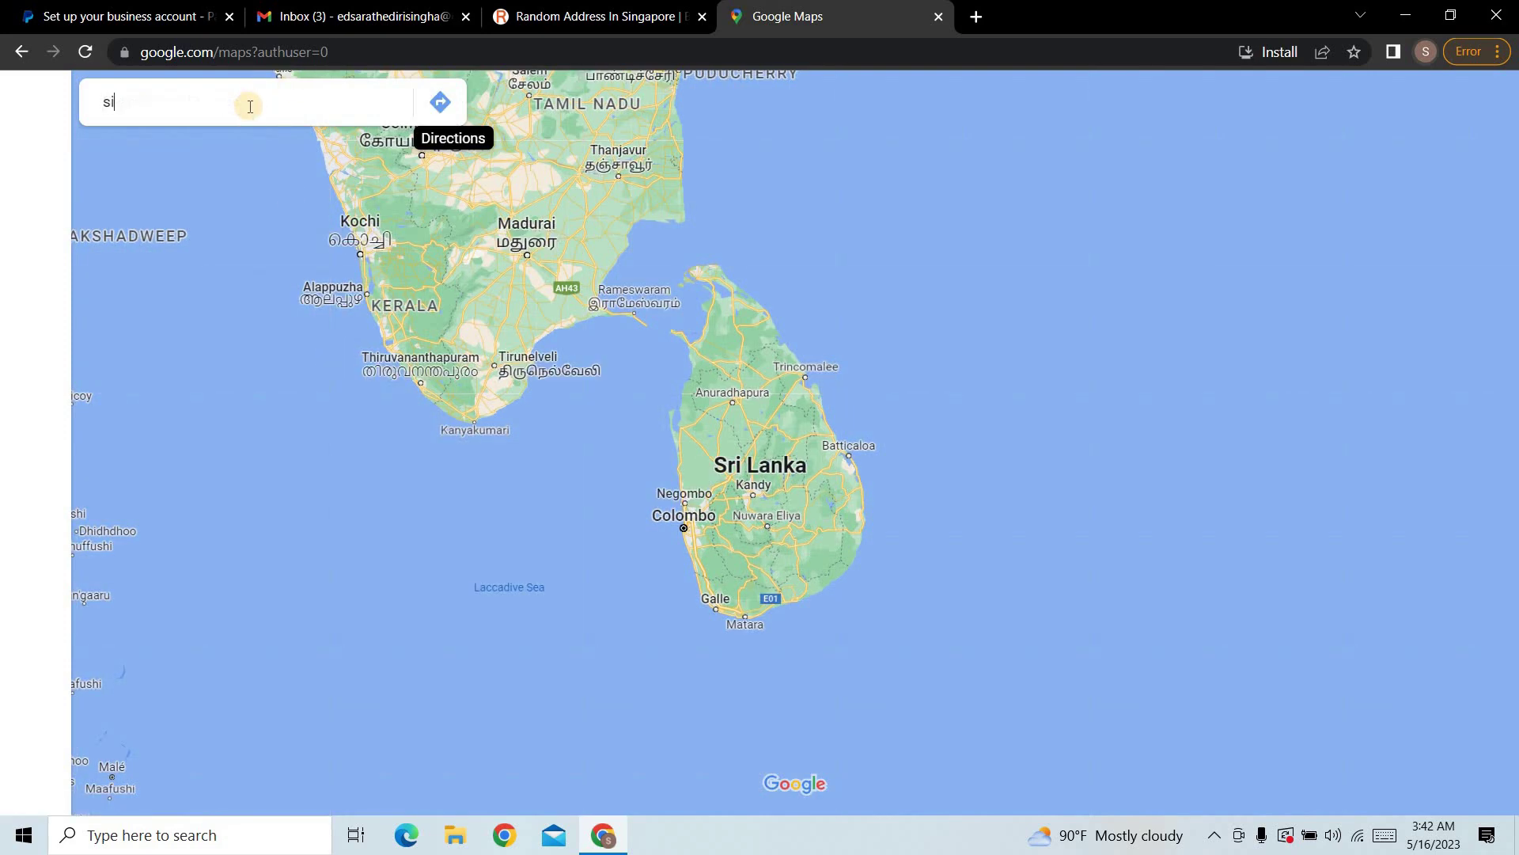
{"action": "type", "text": "ngappore"}
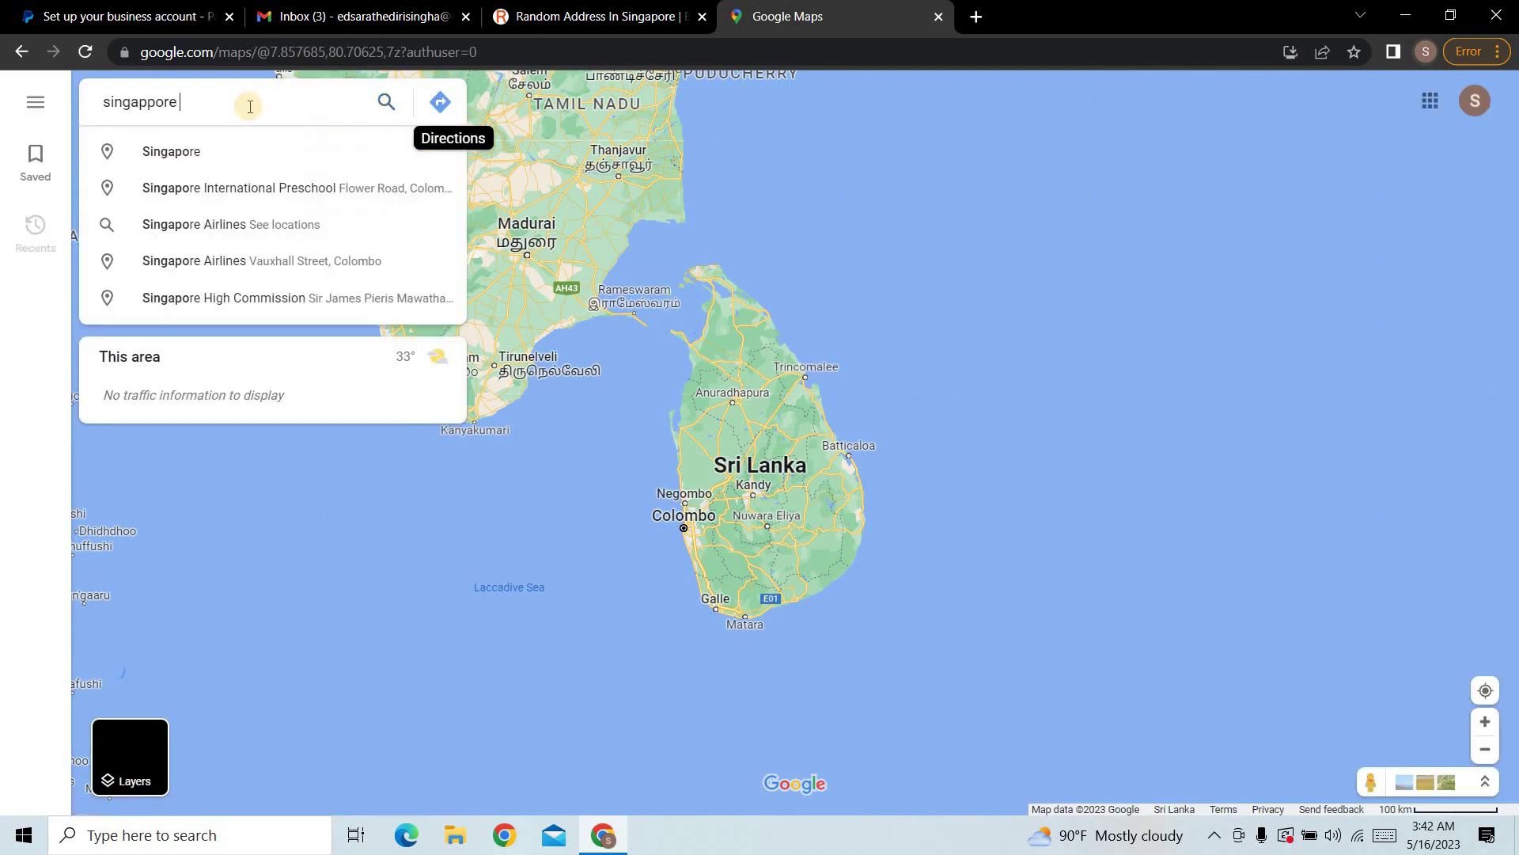
{"action": "type", "text": " s"}
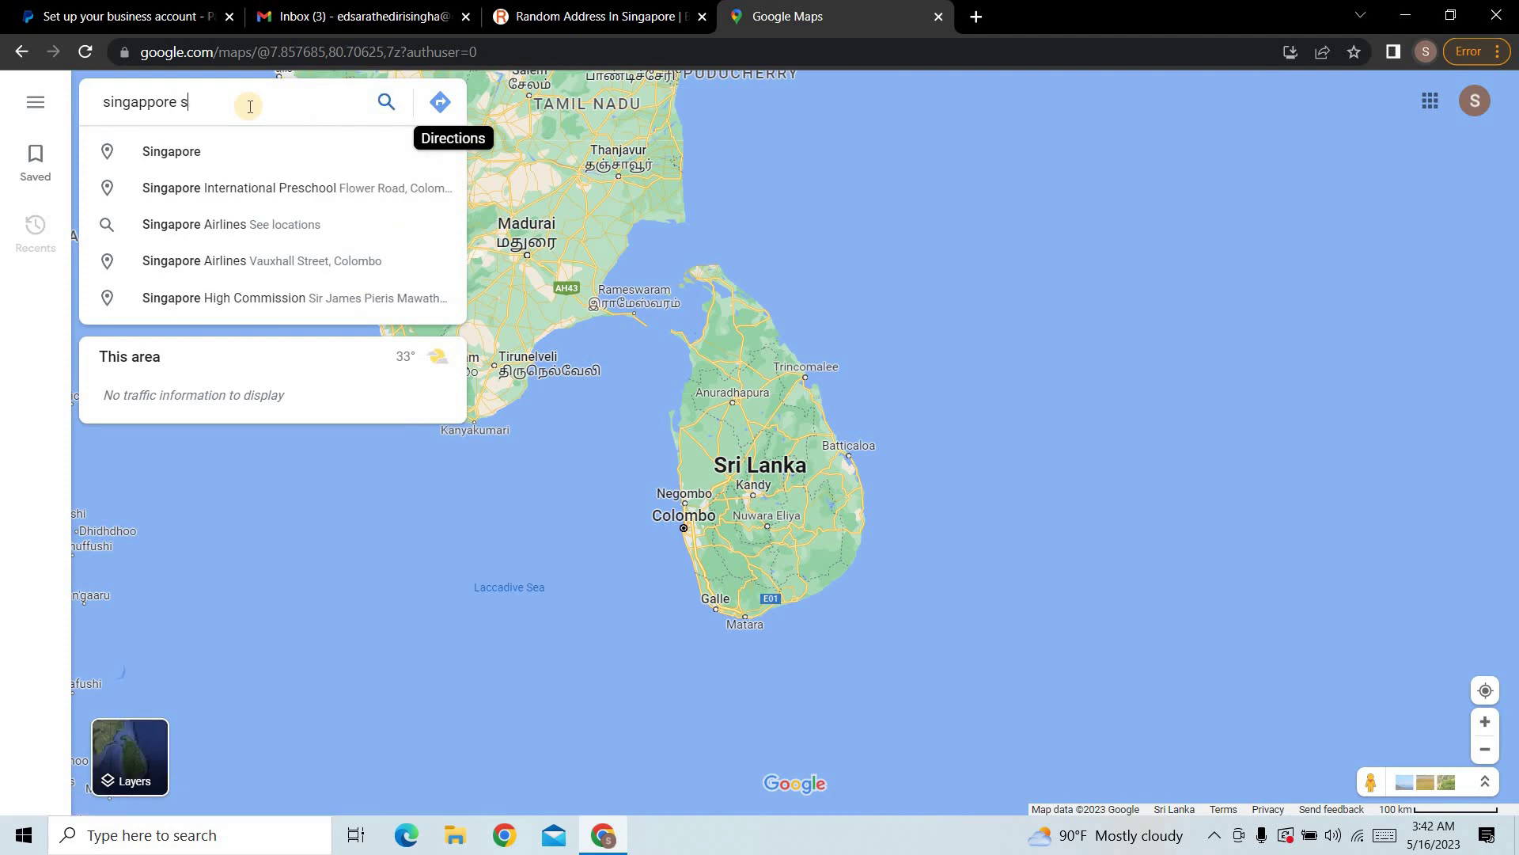
{"action": "type", "text": "hop"}
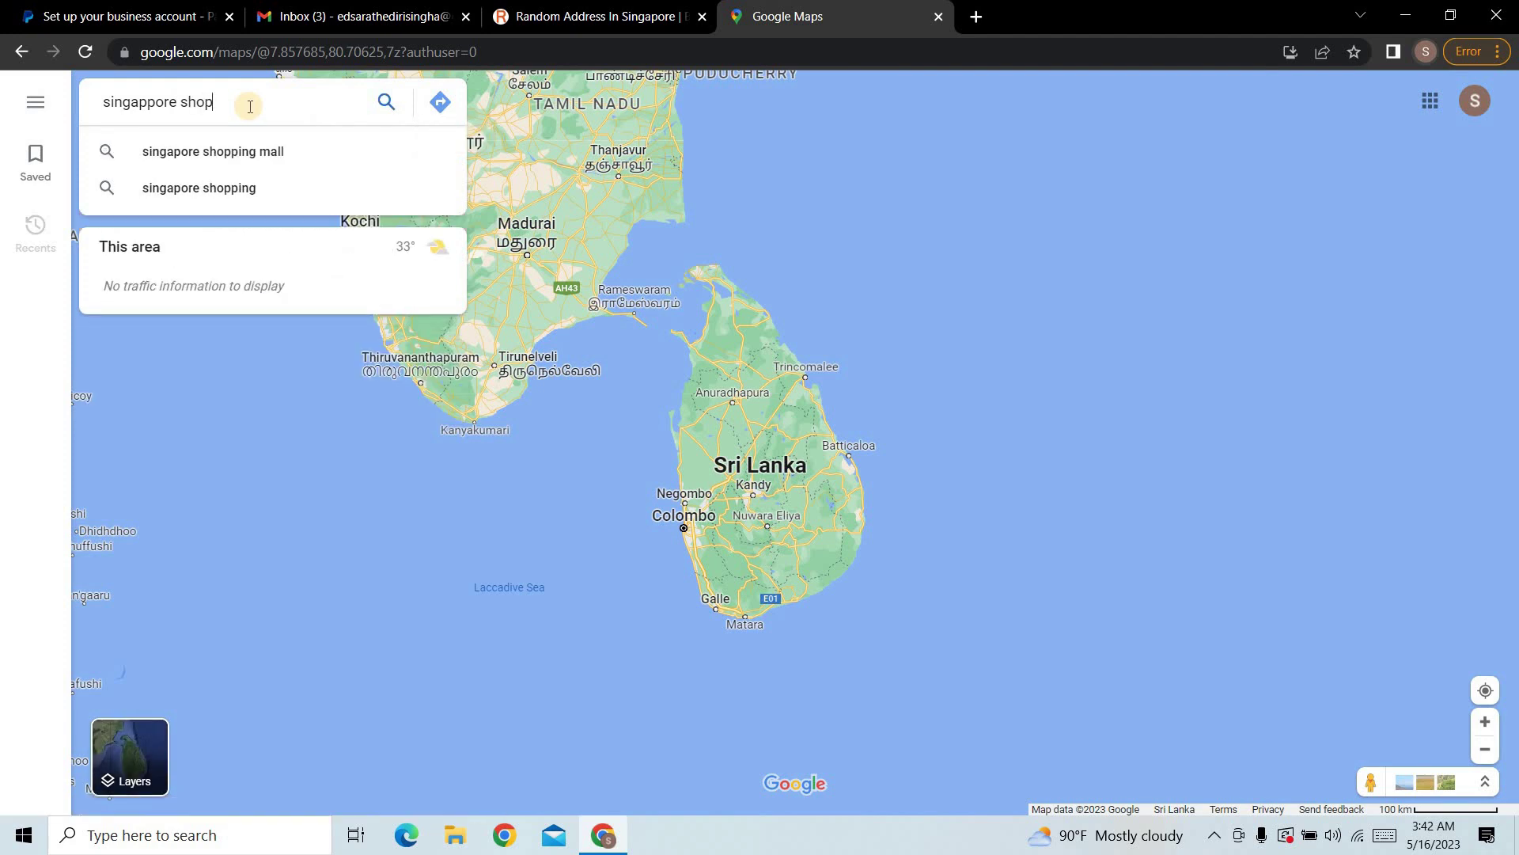
{"action": "key", "text": "Return"}
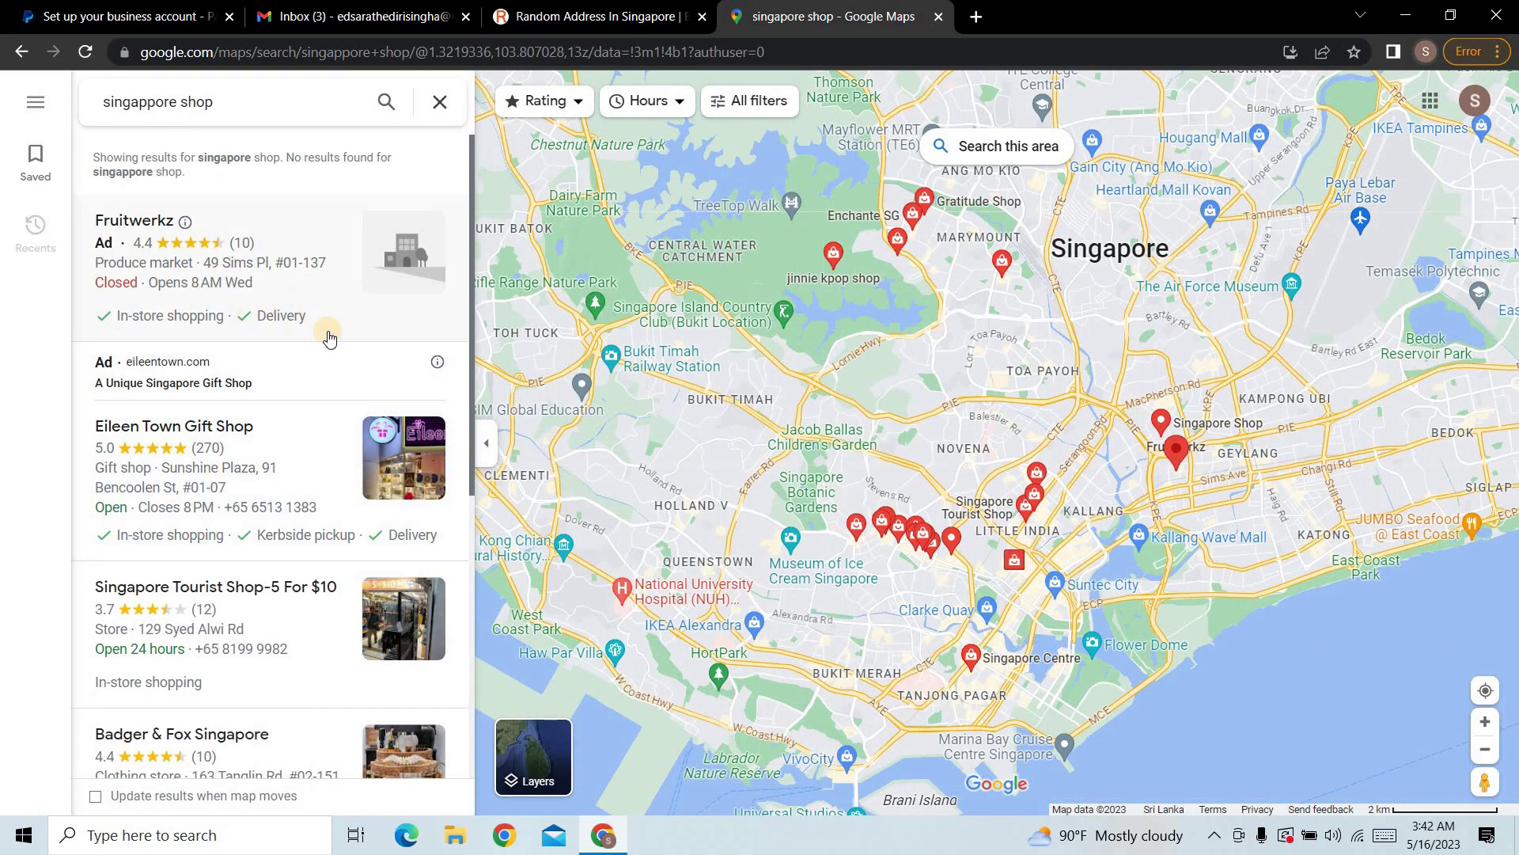
Step: Browse the shop results and view a store's details, then go back to the address list
{"action": "scroll", "coordinate": [221, 498], "scroll_direction": "down", "scroll_amount": 2}
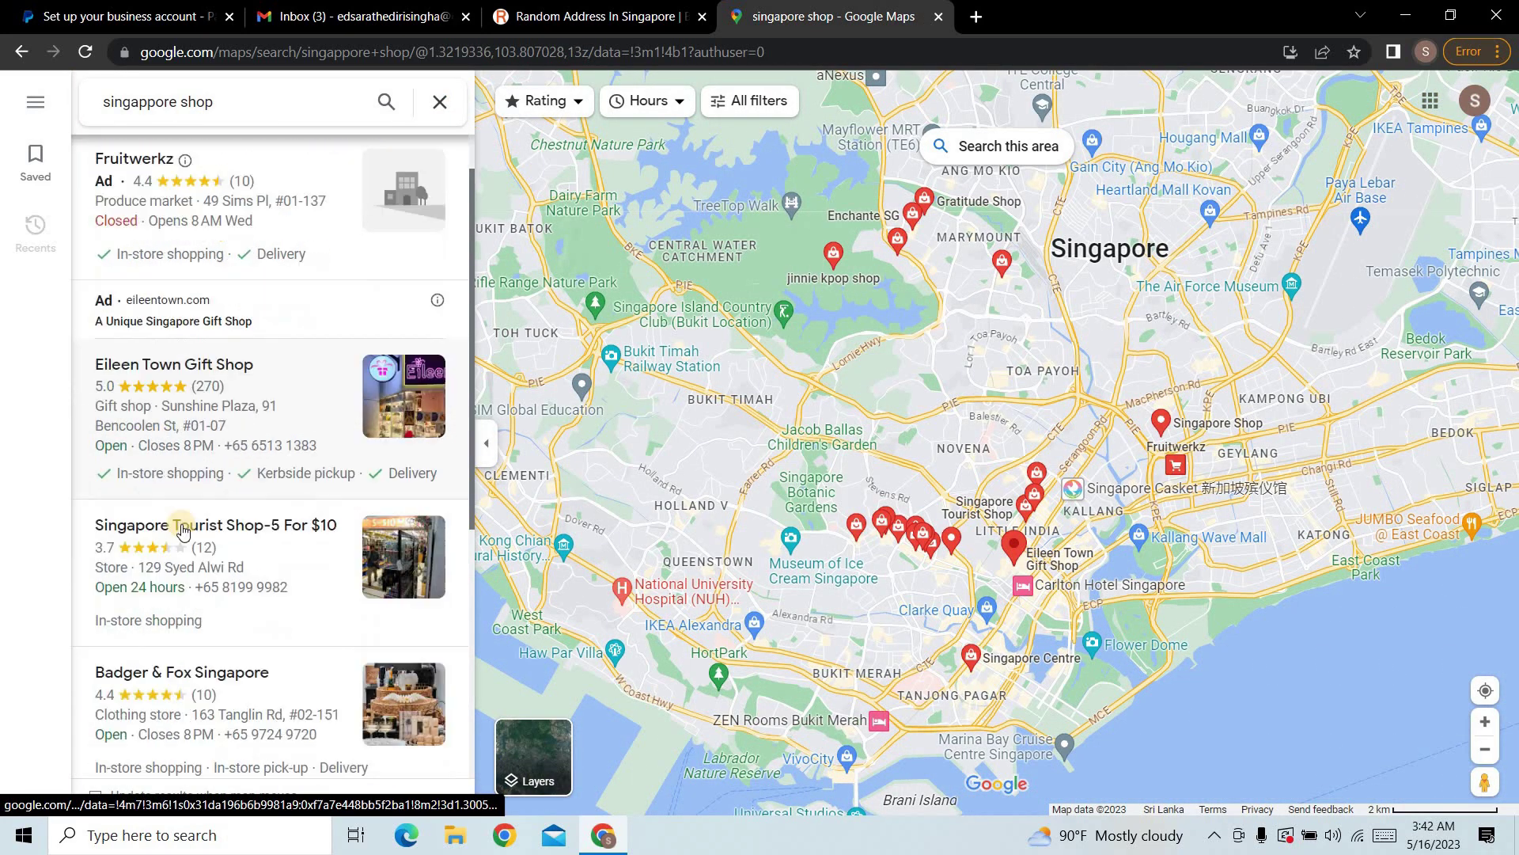
{"action": "scroll", "coordinate": [235, 515], "scroll_direction": "down", "scroll_amount": 7}
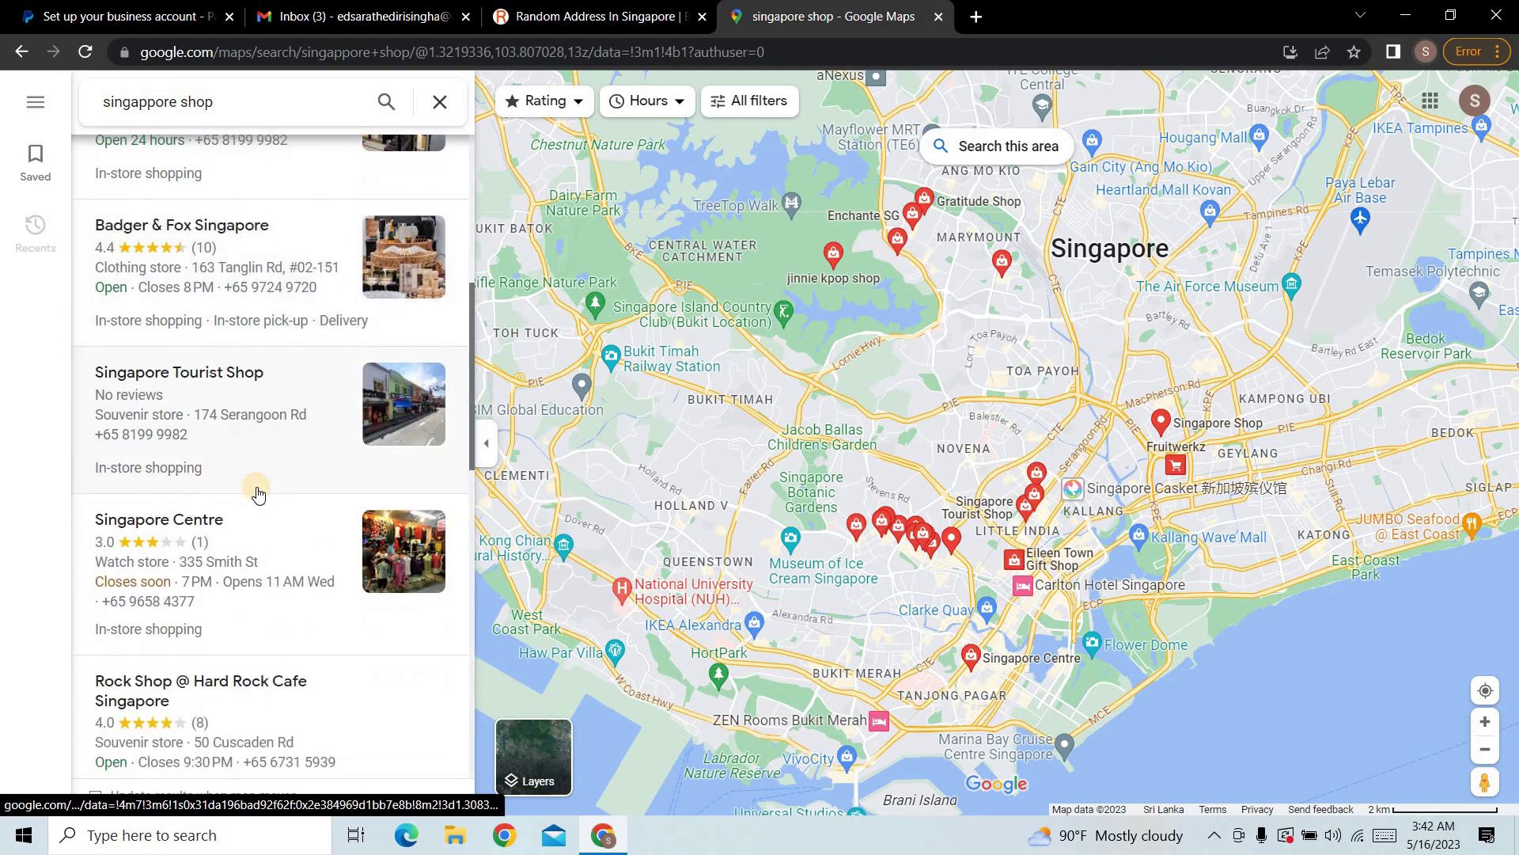
{"action": "scroll", "coordinate": [257, 492], "scroll_direction": "down", "scroll_amount": 6}
{"action": "left_click", "coordinate": [409, 443]}
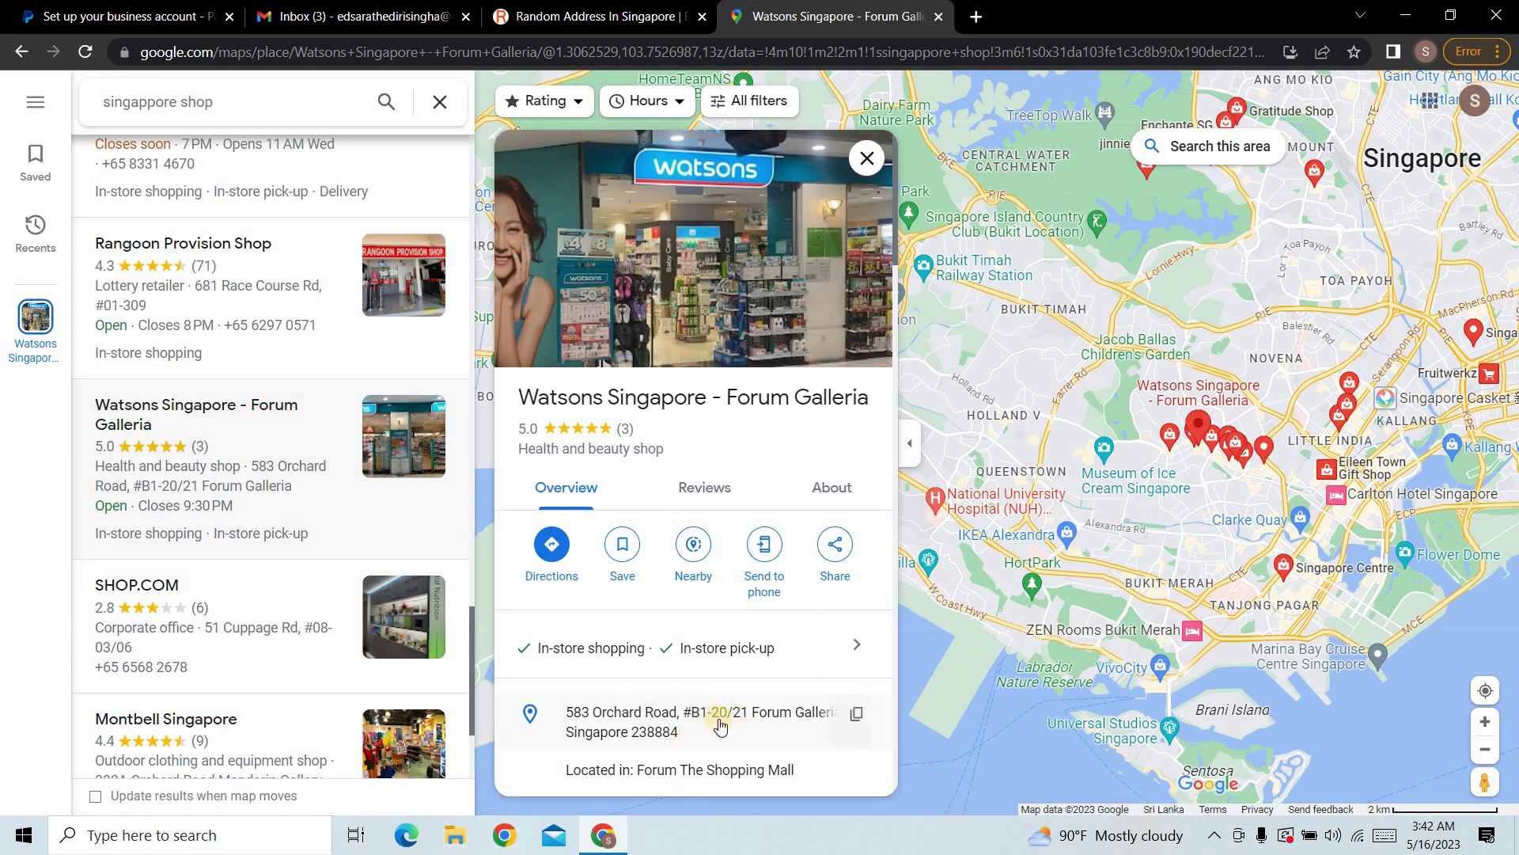
{"action": "scroll", "coordinate": [711, 716], "scroll_direction": "down", "scroll_amount": 3}
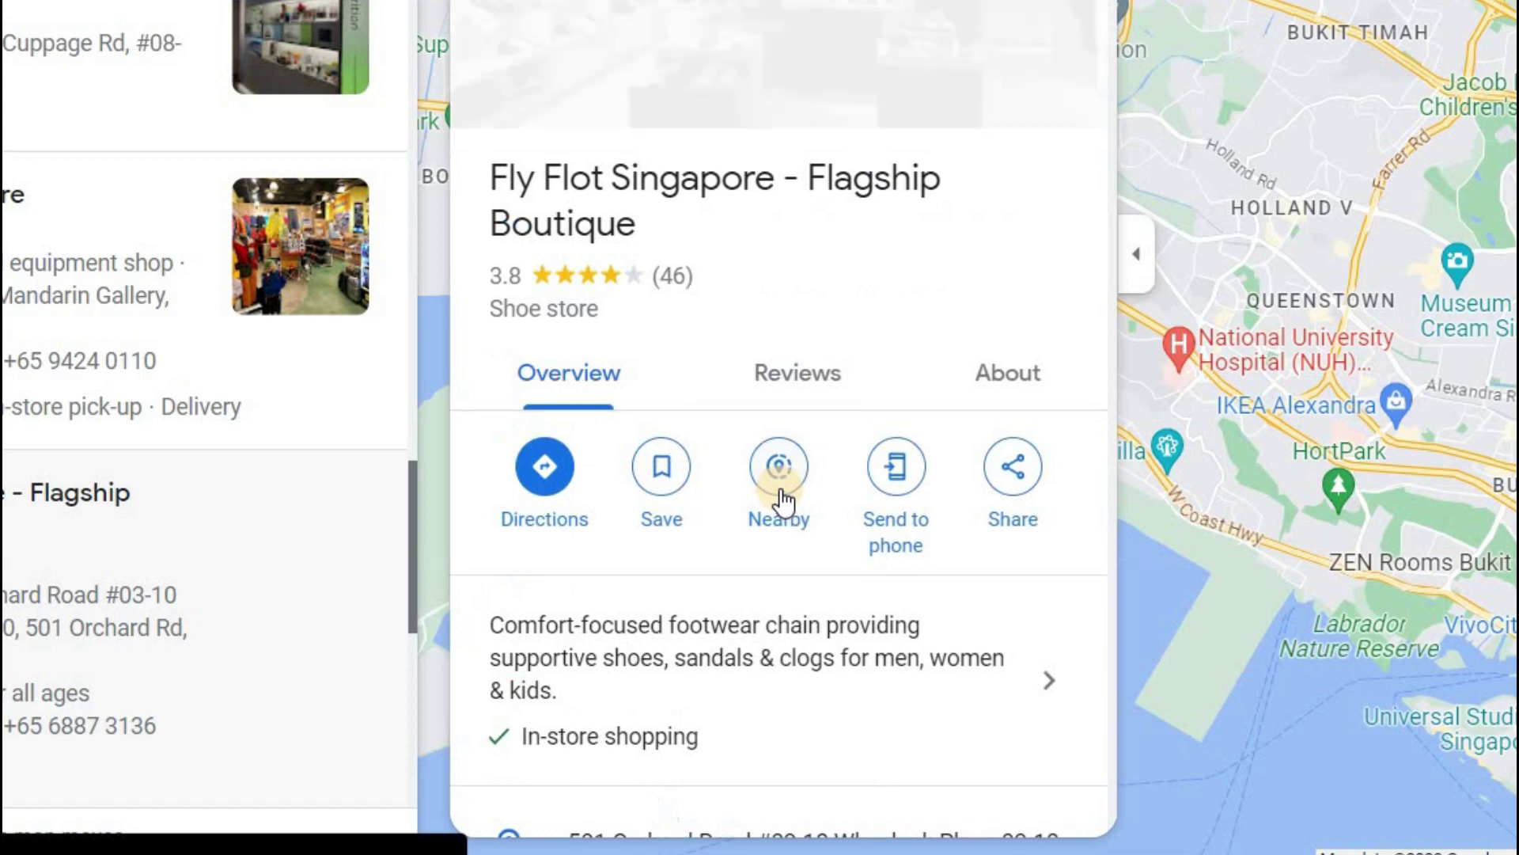
{"action": "scroll", "coordinate": [782, 506], "scroll_direction": "down", "scroll_amount": 5}
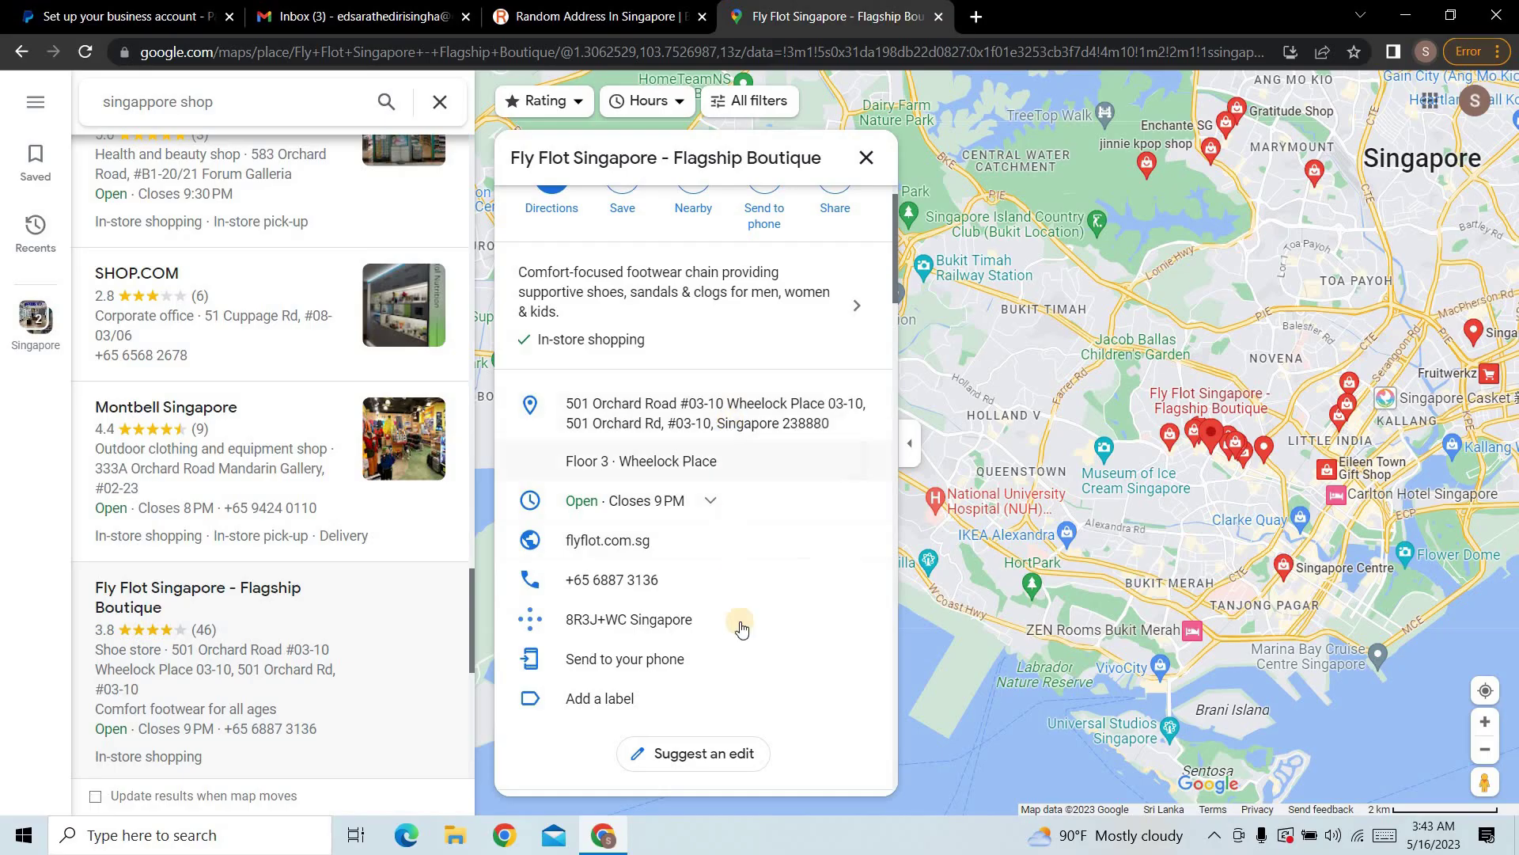
{"action": "scroll", "coordinate": [831, 570], "scroll_direction": "down", "scroll_amount": 2}
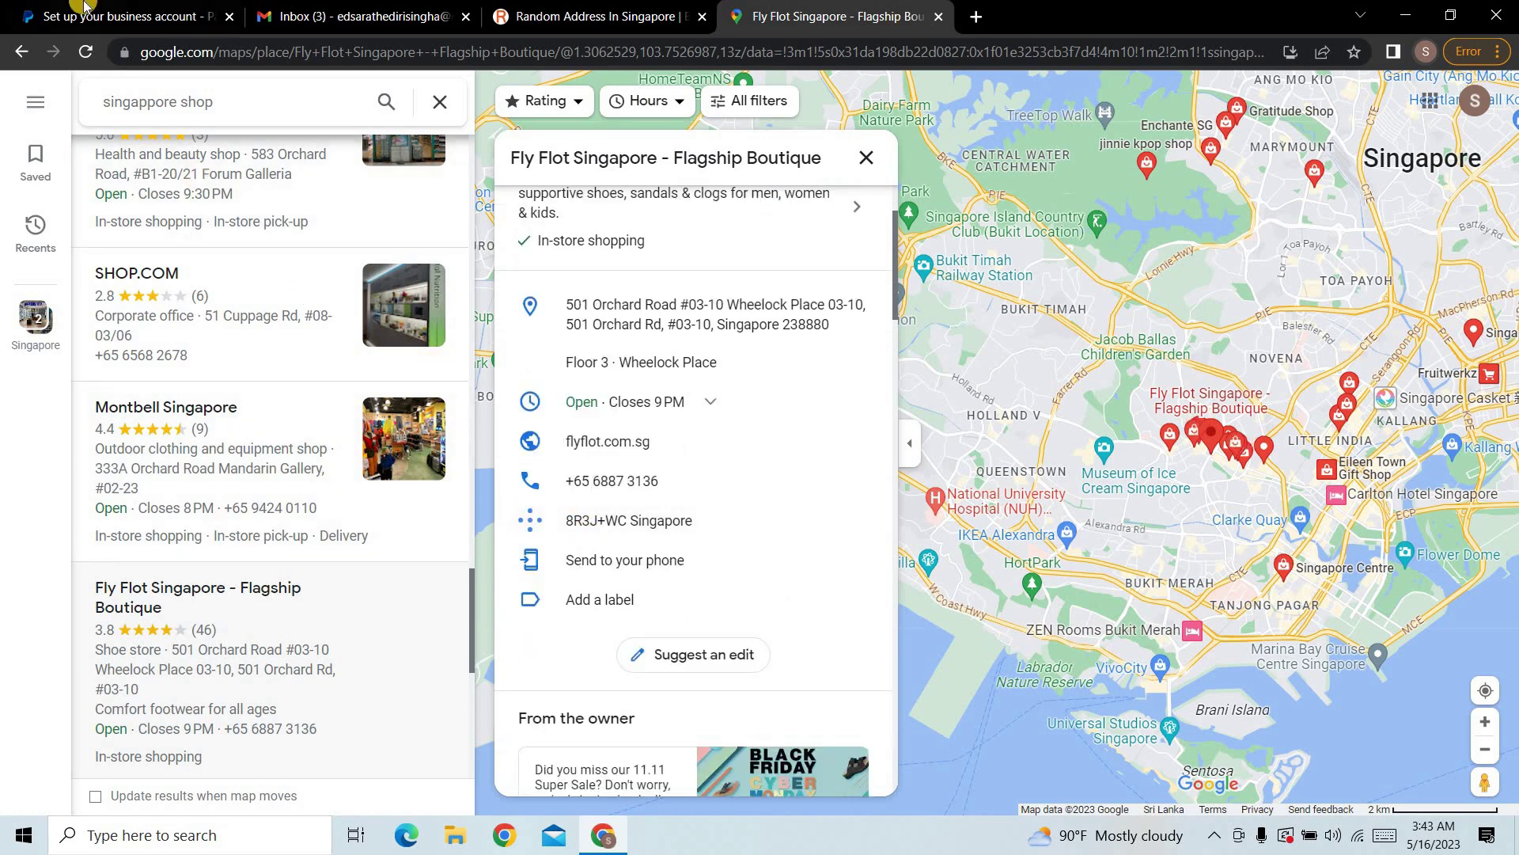
{"action": "left_click", "coordinate": [597, 6]}
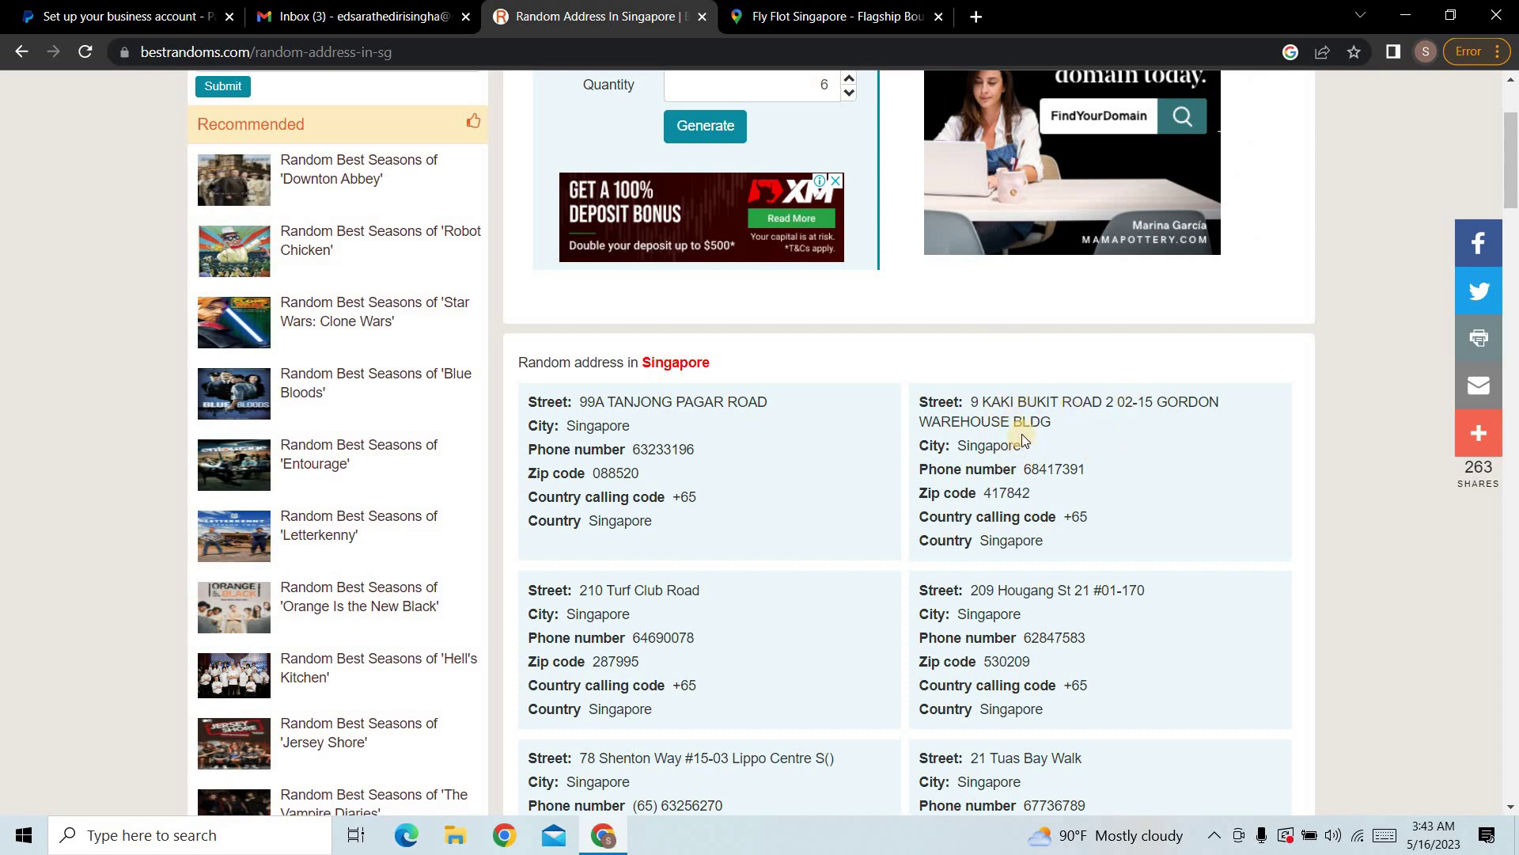
Step: Paste the generated street address and building name into the first two address lines
{"action": "left_click_drag", "start_coordinate": [972, 401], "coordinate": [1219, 405]}
{"action": "key", "text": "ctrl+c"}
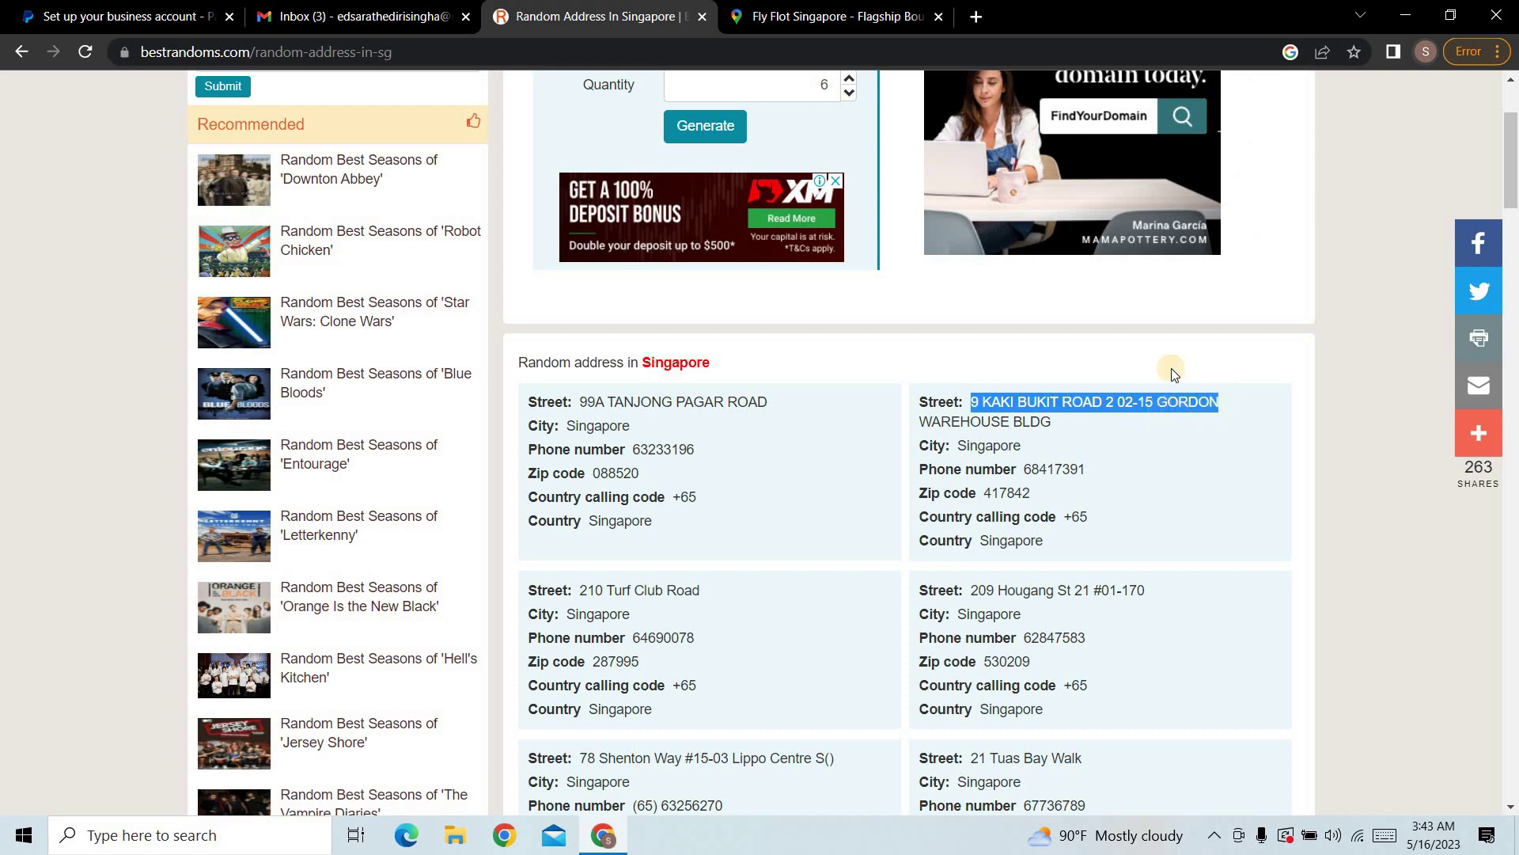
{"action": "left_click", "coordinate": [122, 7]}
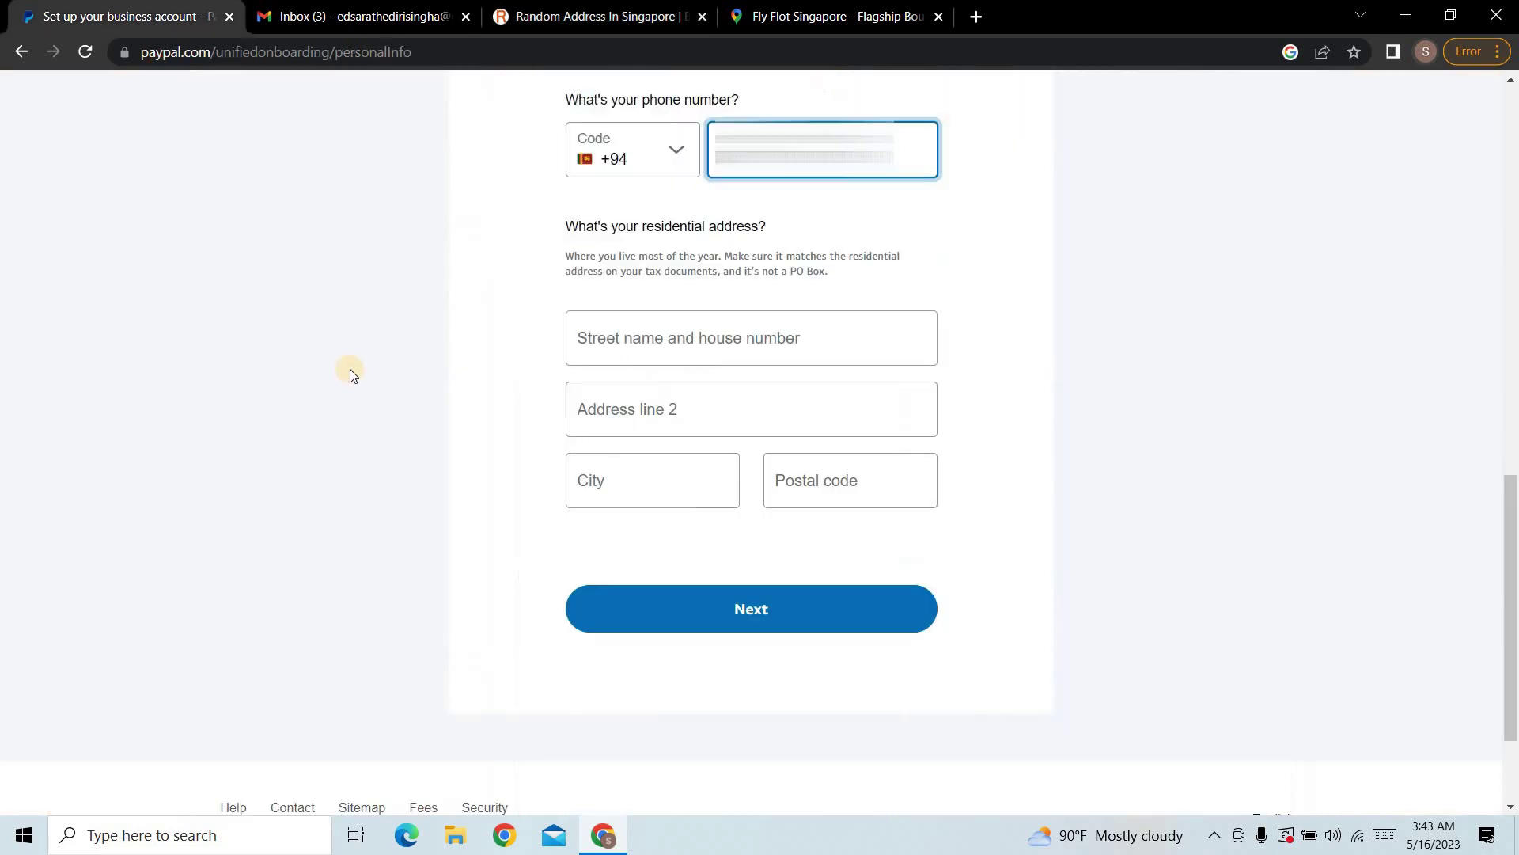
{"action": "left_click", "coordinate": [690, 340]}
{"action": "key", "text": "ctrl+v"}
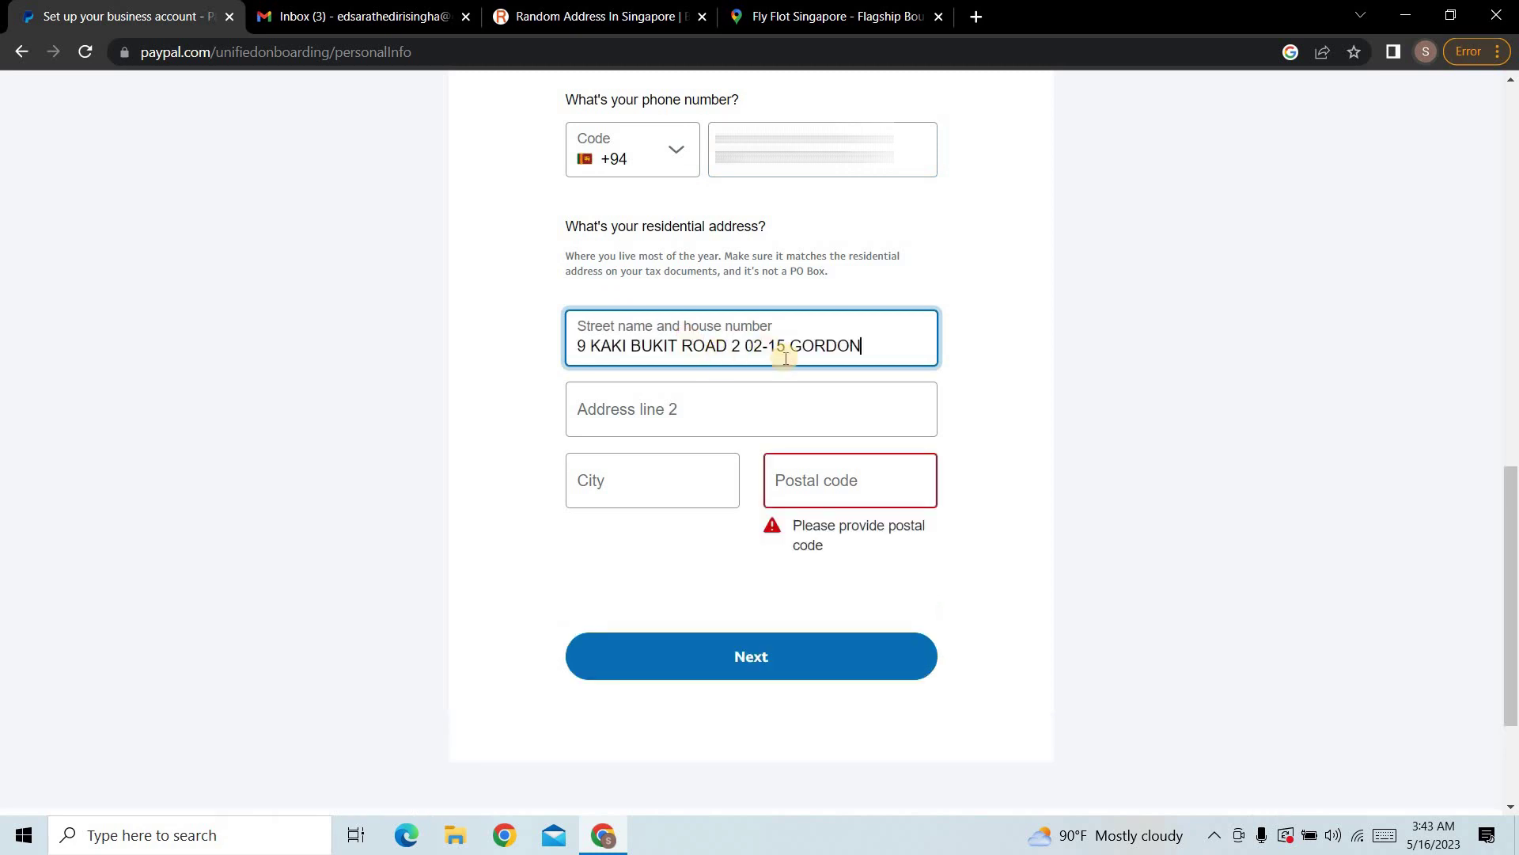
{"action": "left_click", "coordinate": [696, 405]}
{"action": "type", "text": "WAREHOUSE BLDG"}
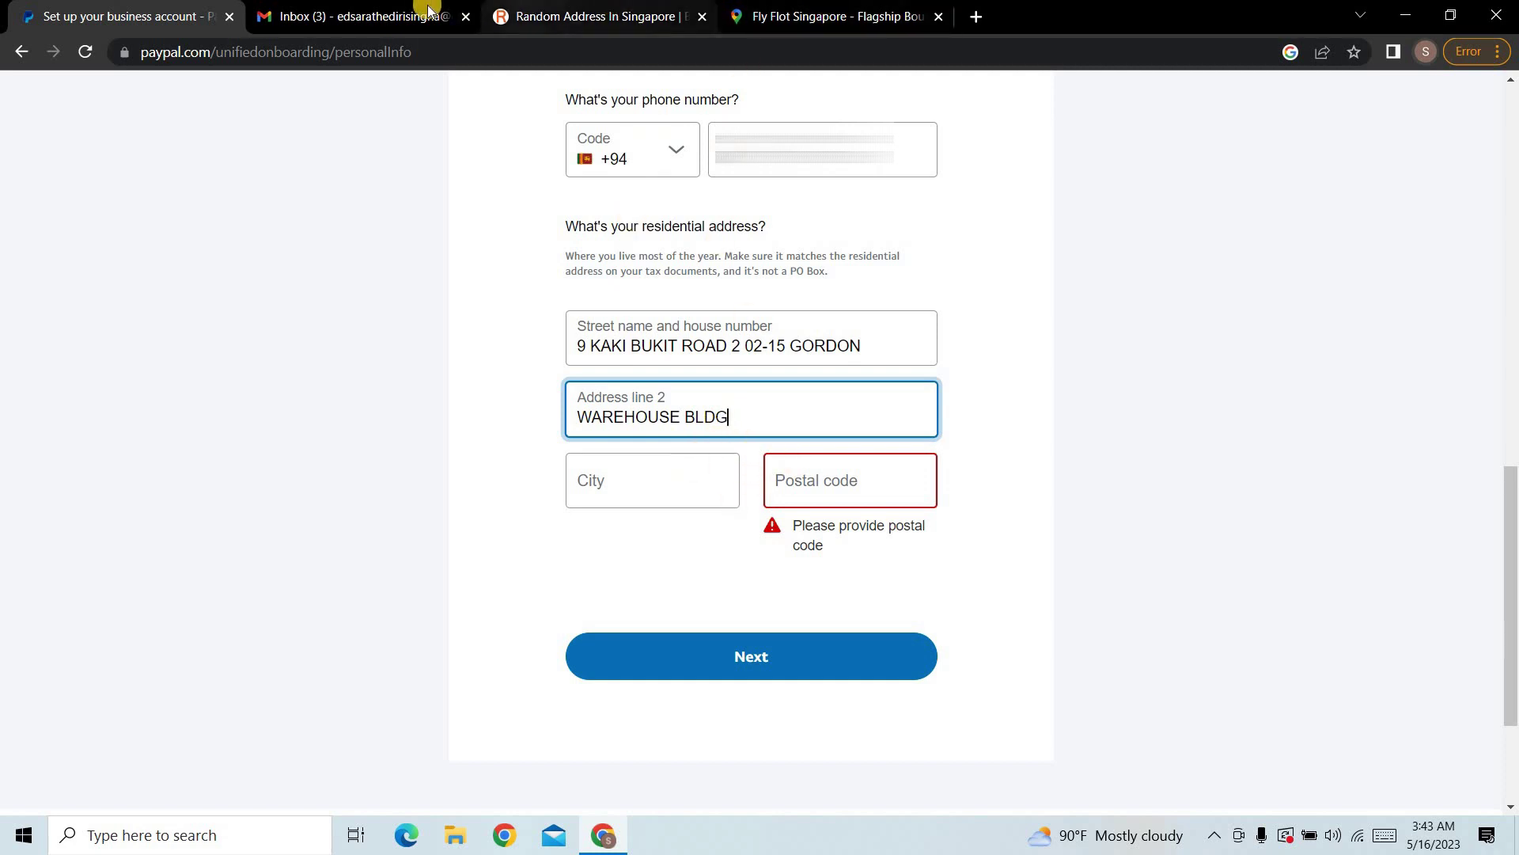
Step: Copy 'Singapore' from the generator into the City field
{"action": "left_click", "coordinate": [514, 19]}
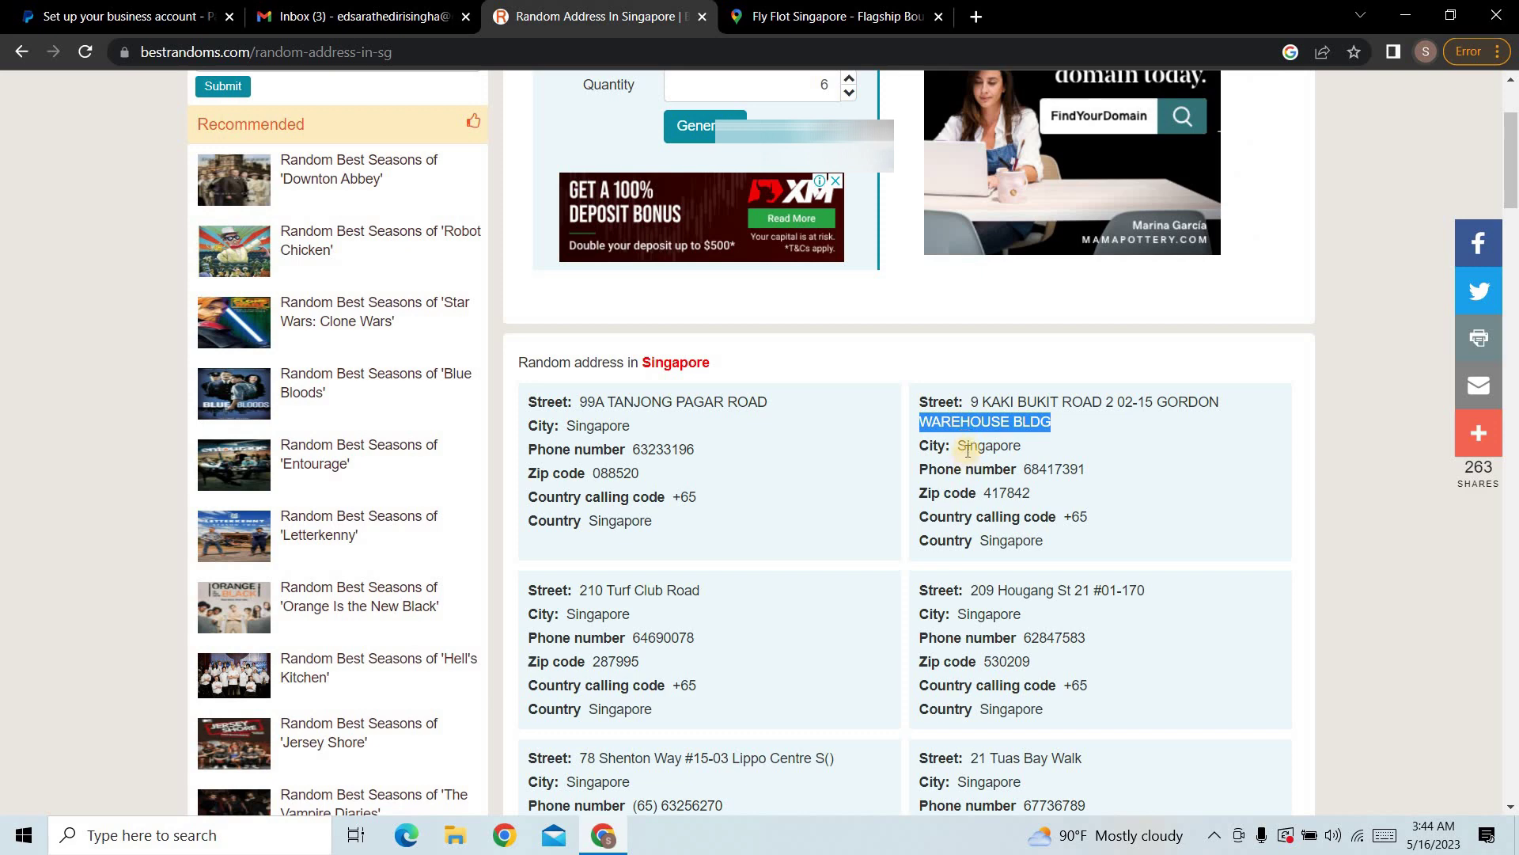
{"action": "triple_click", "coordinate": [972, 449]}
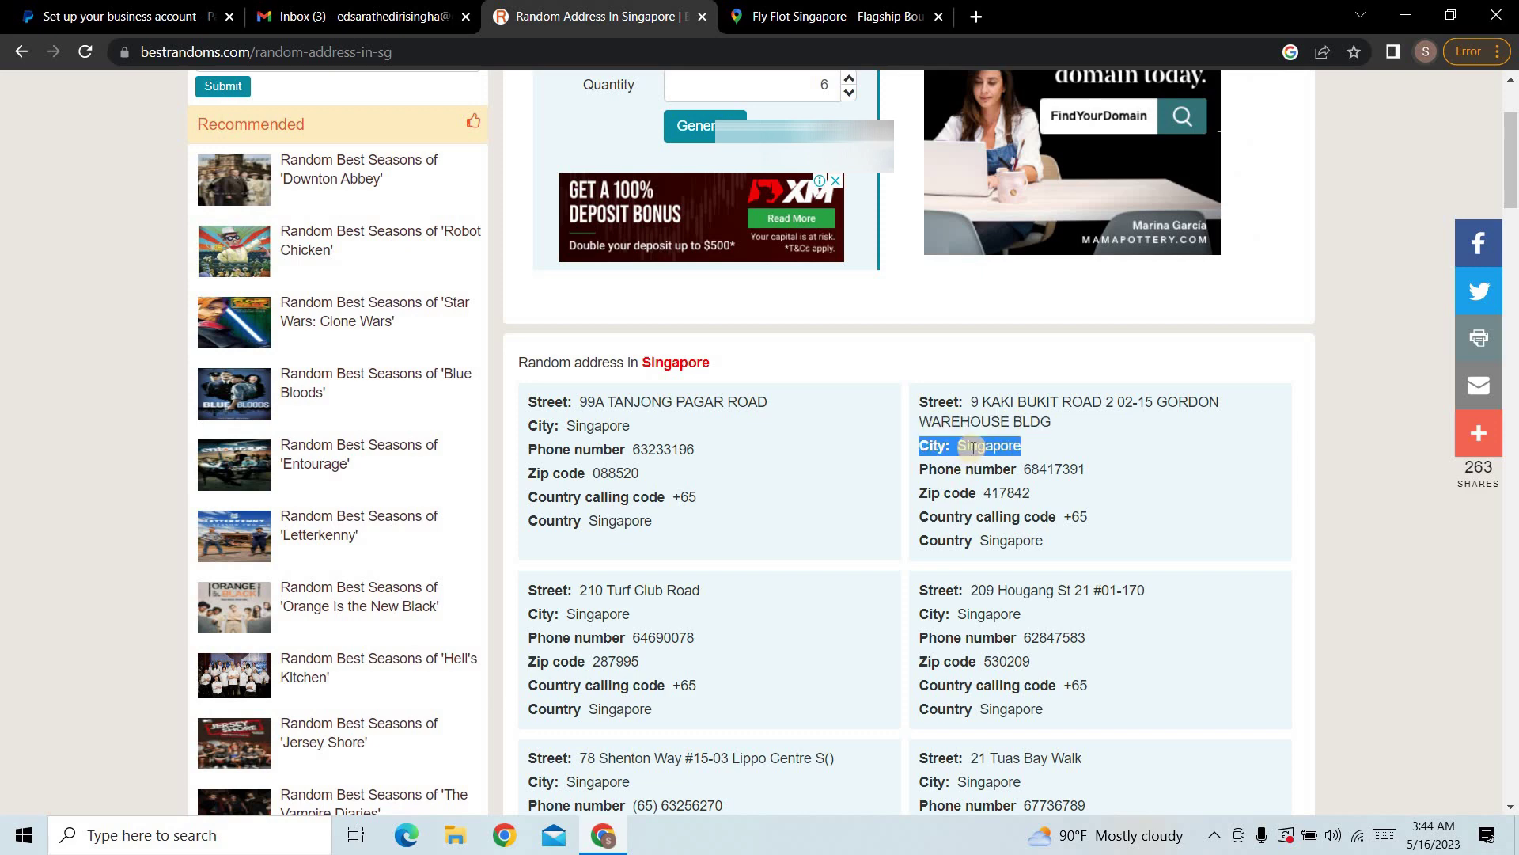
{"action": "left_click", "coordinate": [967, 447]}
{"action": "left_click_drag", "start_coordinate": [957, 445], "coordinate": [1050, 455]}
{"action": "key", "text": "ctrl+c"}
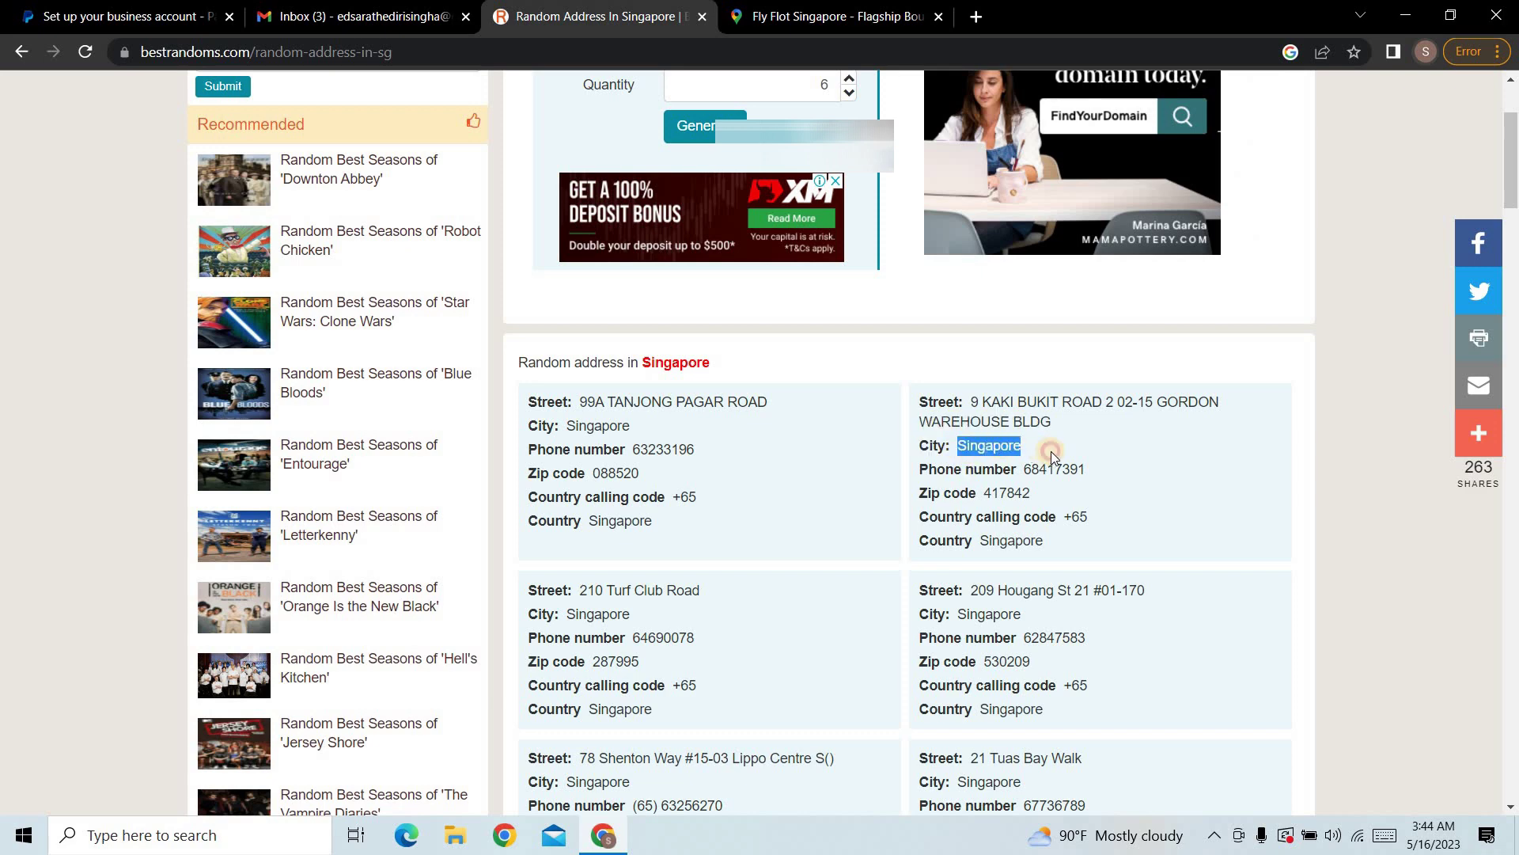
{"action": "left_click", "coordinate": [108, 8]}
{"action": "left_click", "coordinate": [593, 479]}
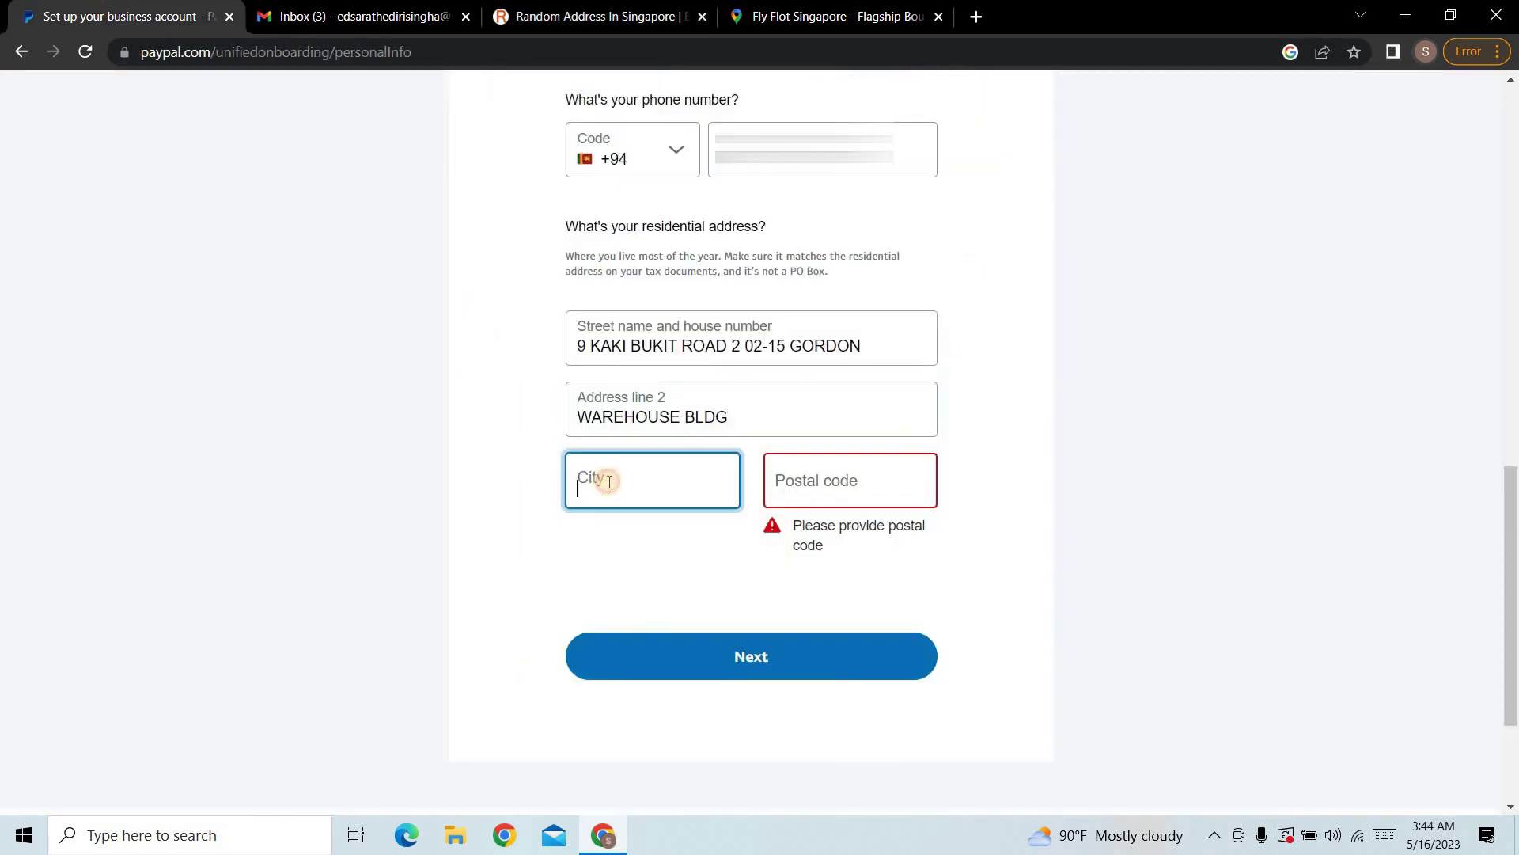
{"action": "key", "text": "ctrl+v"}
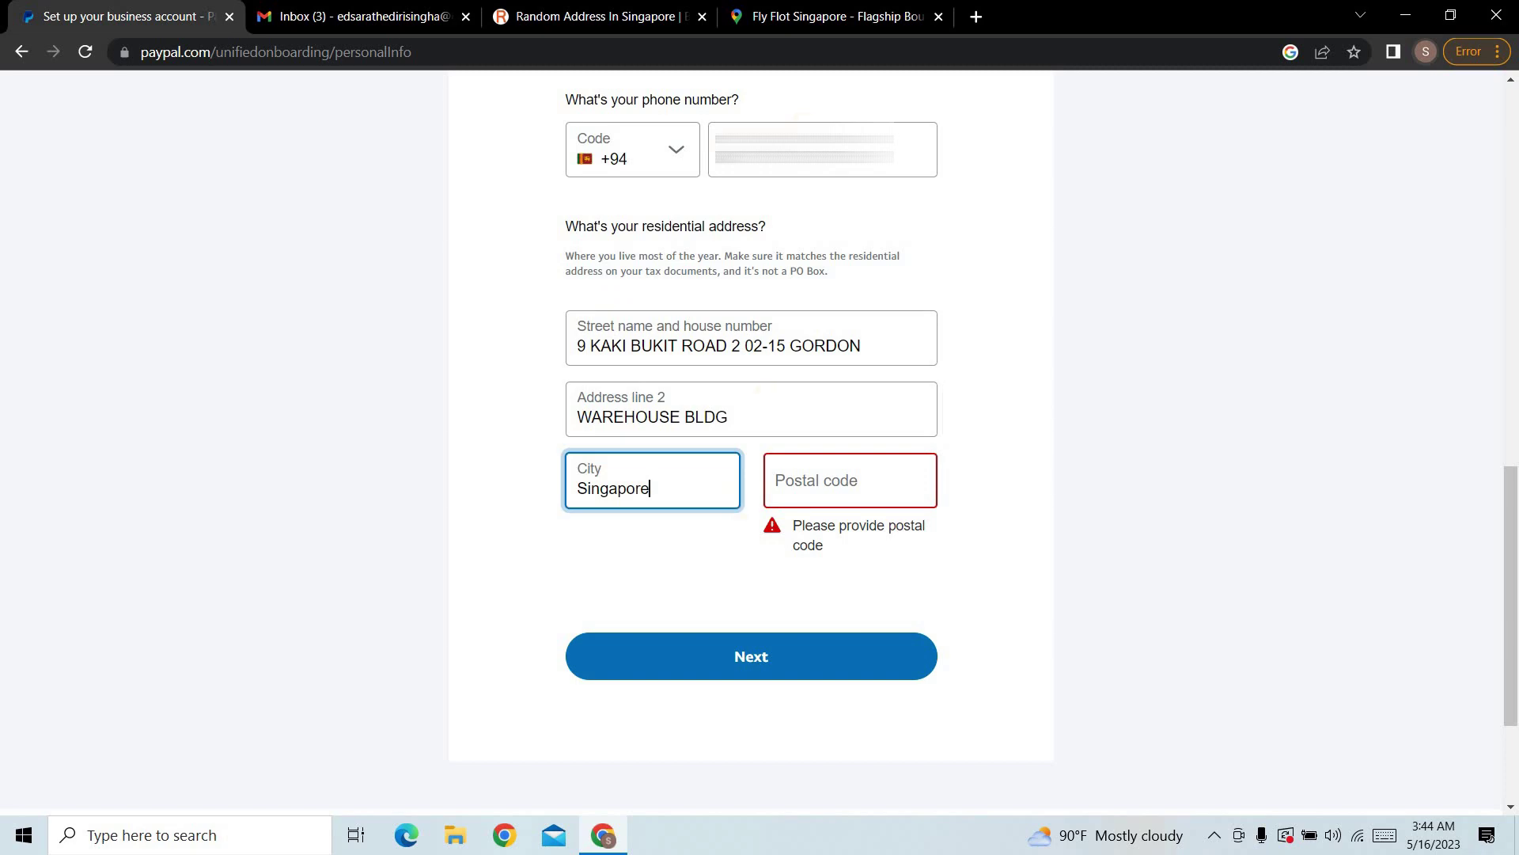
Step: Copy the generated zip code into the Postal code field
{"action": "left_click", "coordinate": [602, 16]}
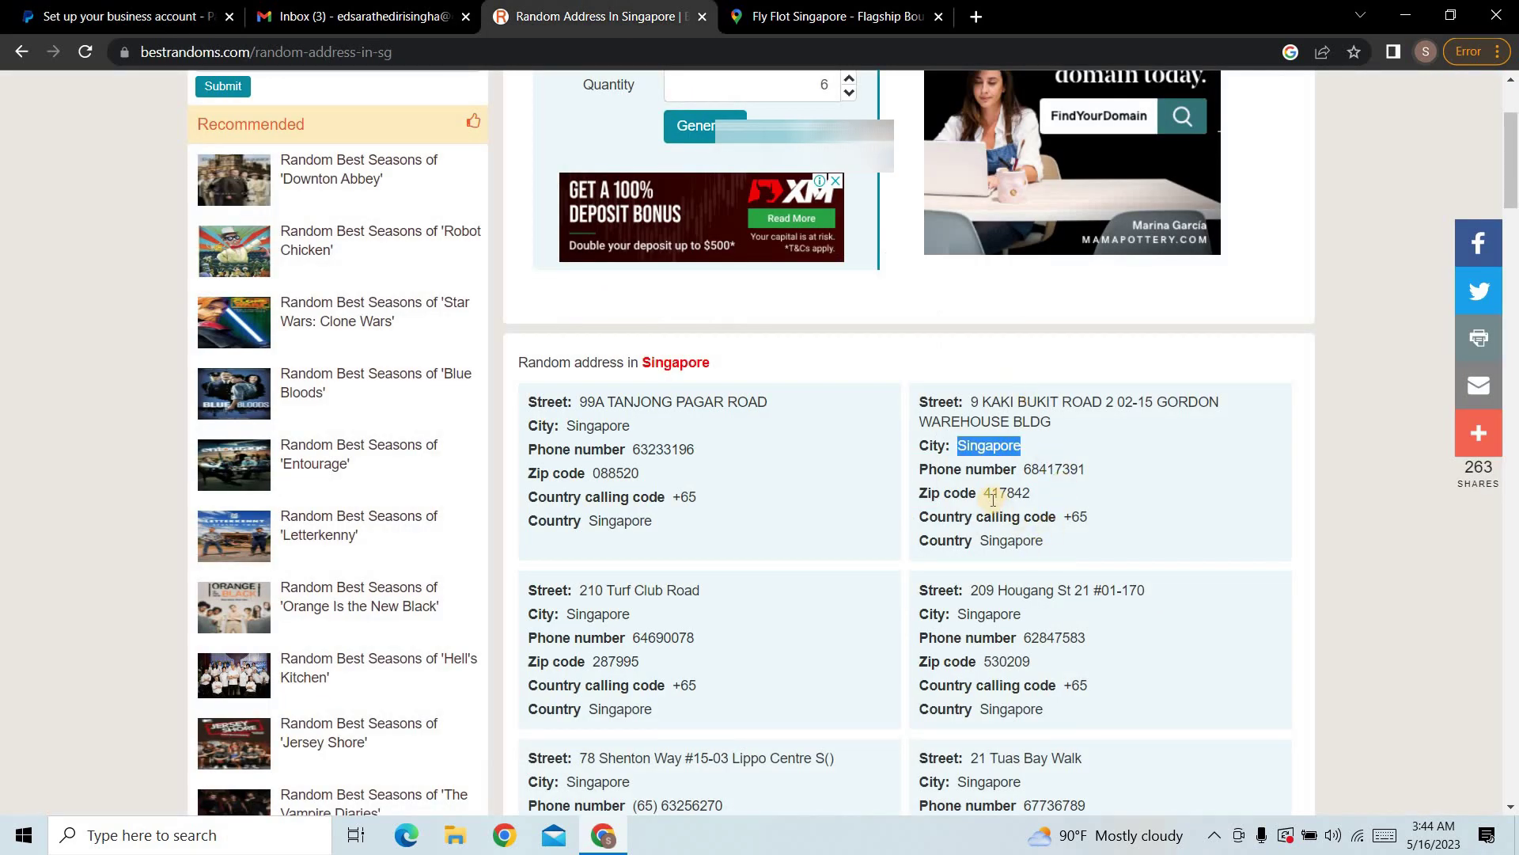
{"action": "left_click_drag", "start_coordinate": [985, 493], "coordinate": [1072, 495]}
{"action": "key", "text": "ctrl+c"}
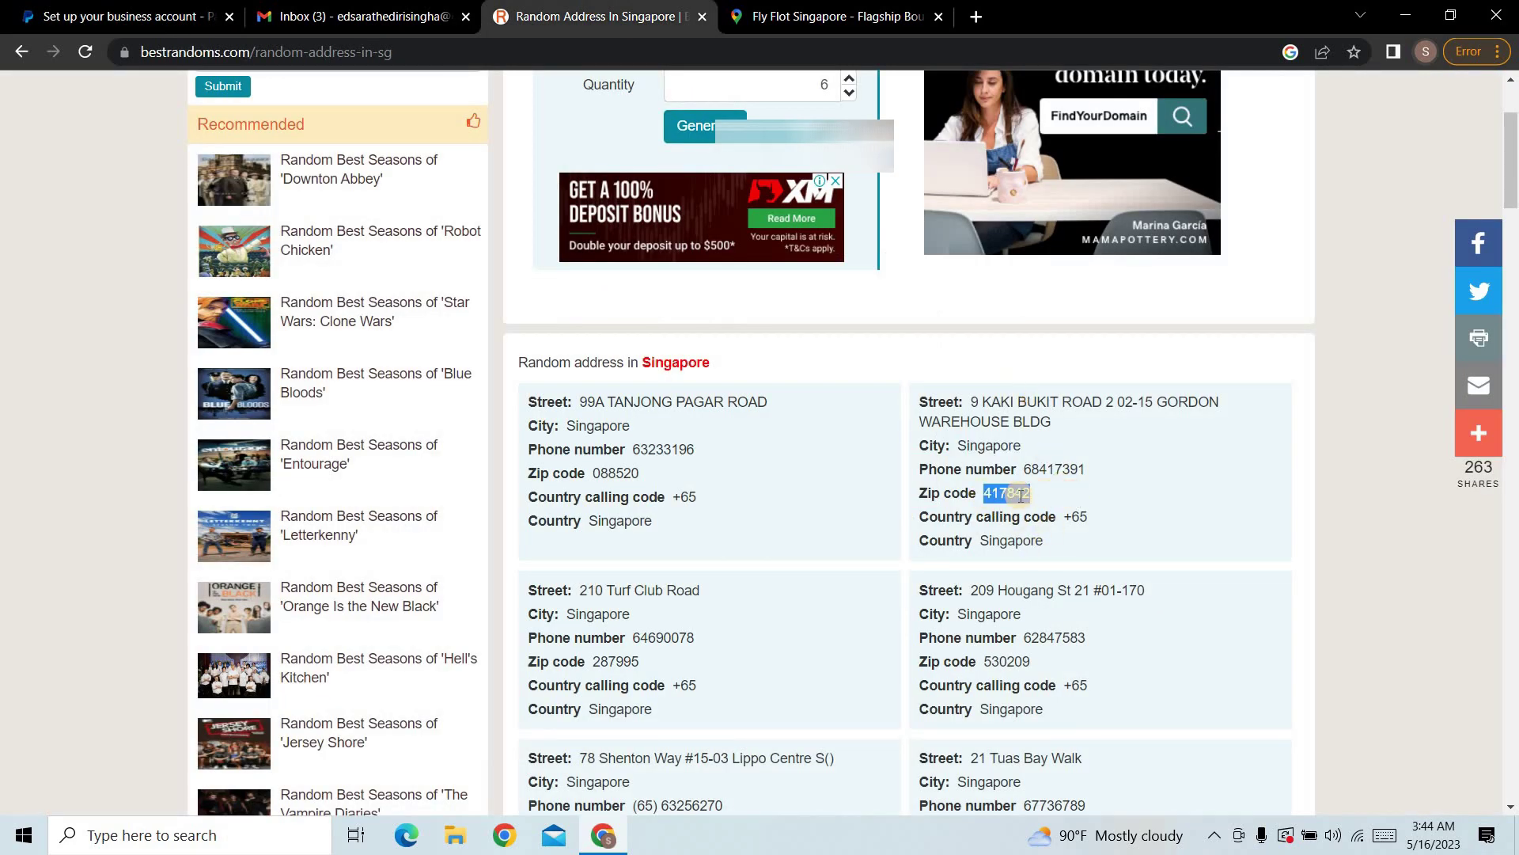
{"action": "left_click", "coordinate": [118, 16]}
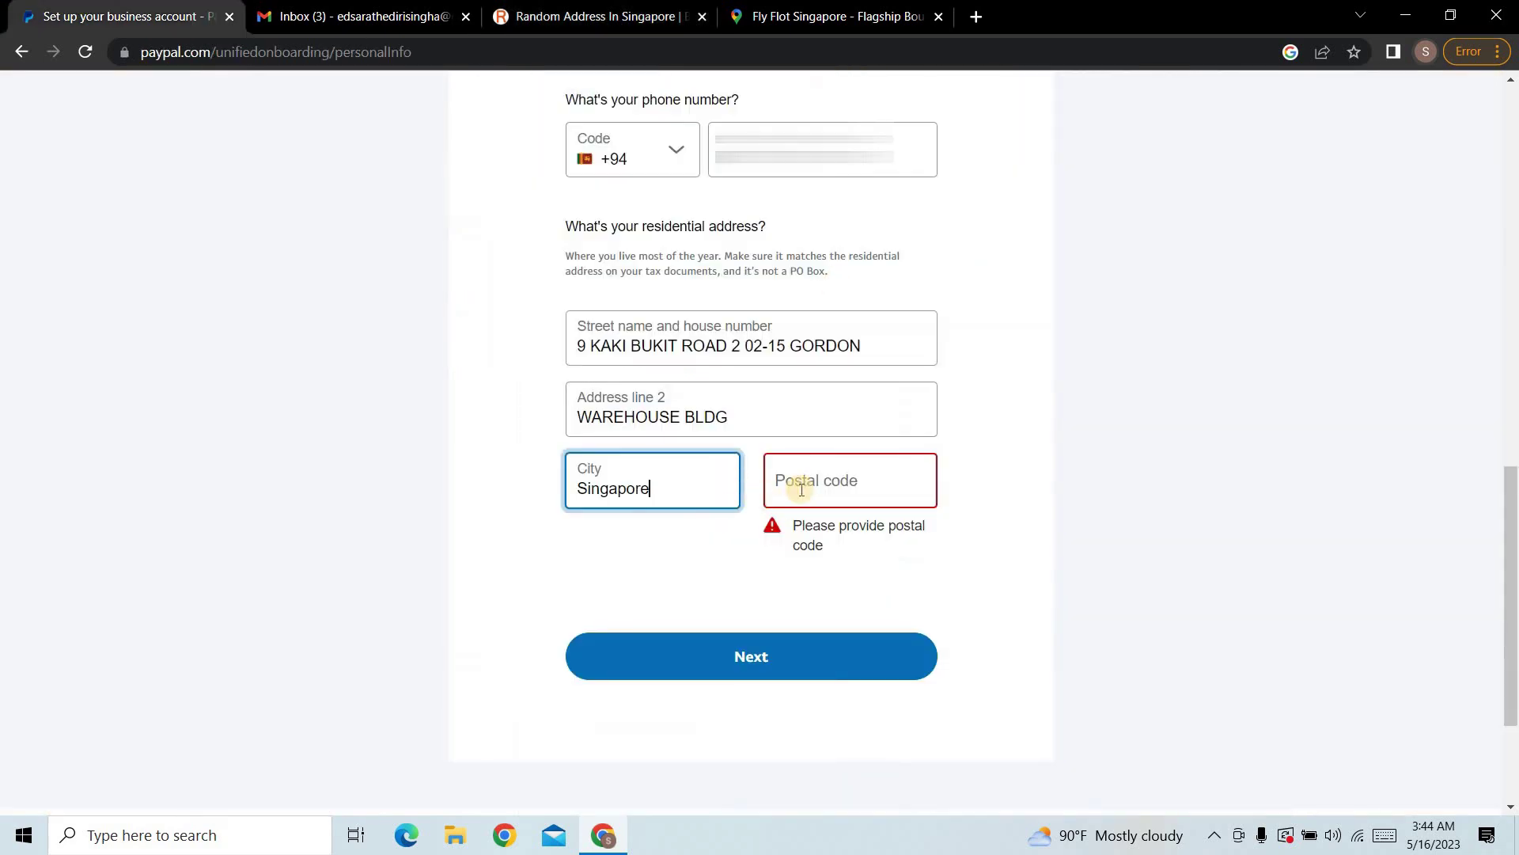
{"action": "left_click", "coordinate": [802, 489]}
{"action": "key", "text": "ctrl+v"}
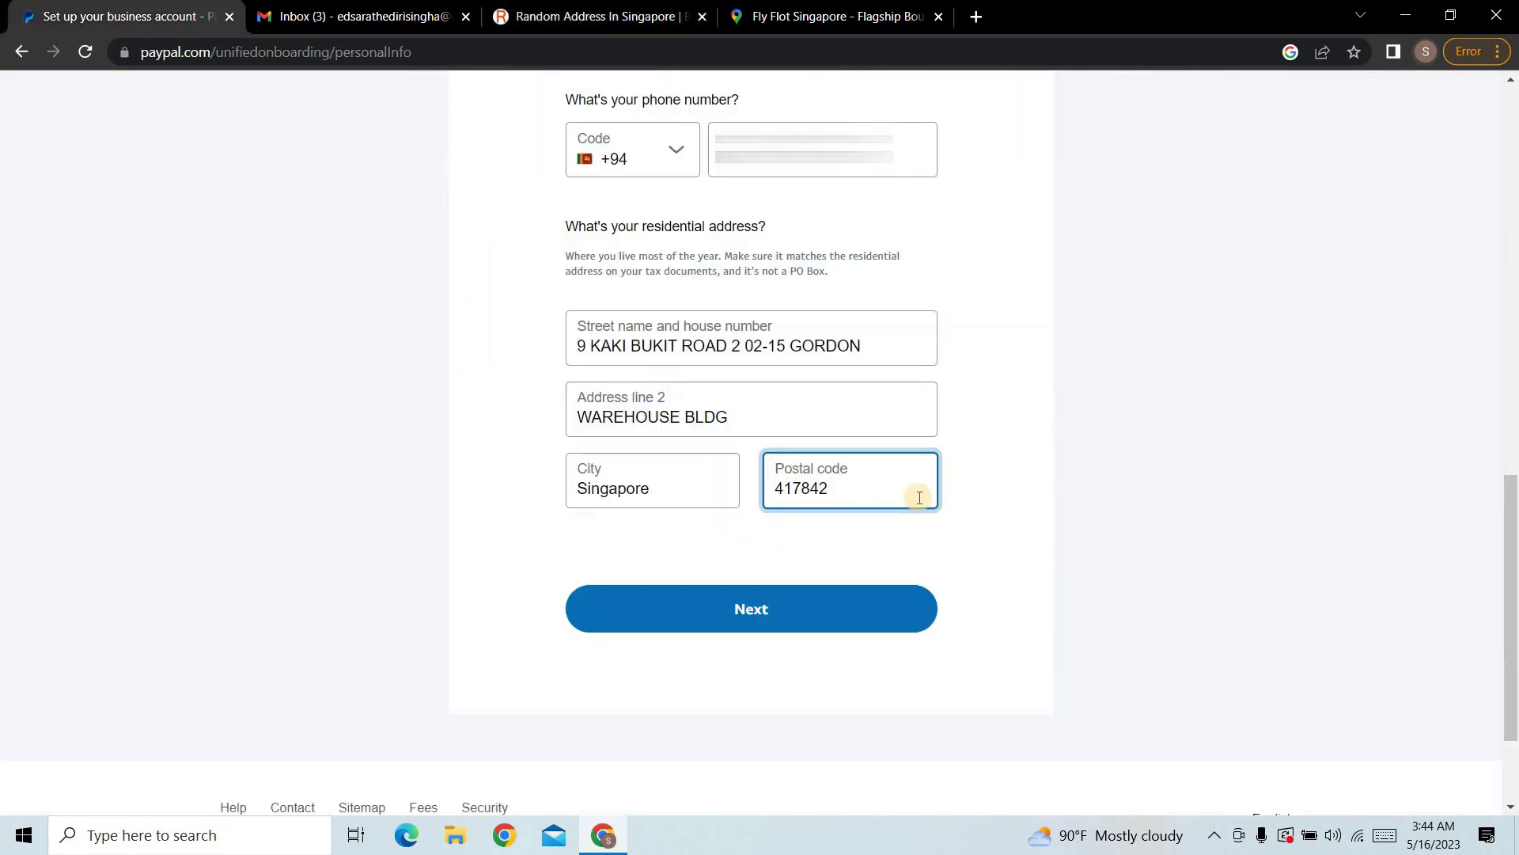
{"action": "left_click", "coordinate": [971, 553]}
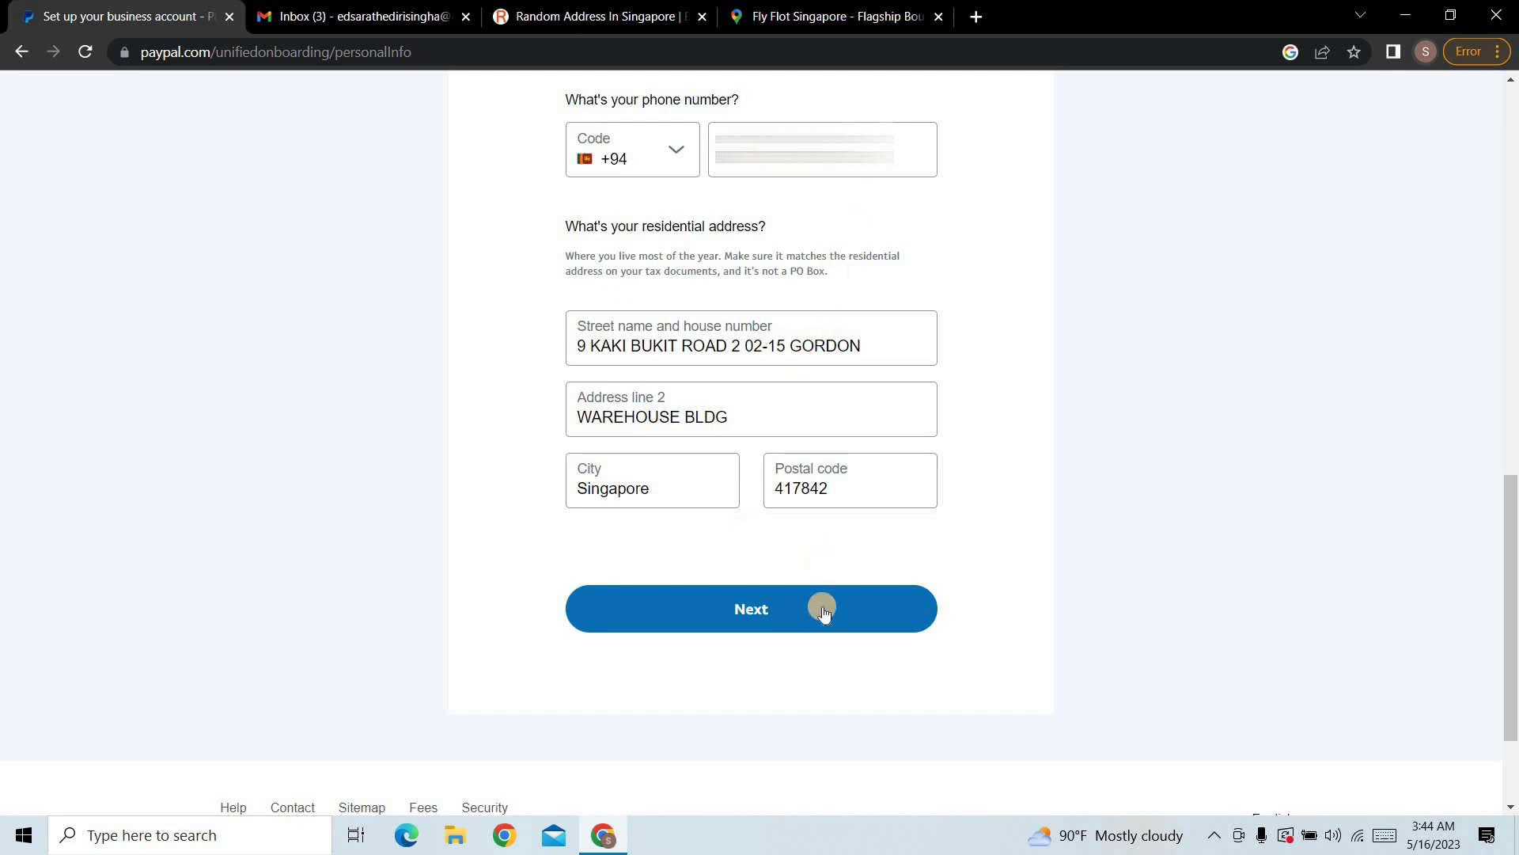
Step: Submit the personal details to reach the 'Tell us about your business' page
{"action": "left_click", "coordinate": [742, 598]}
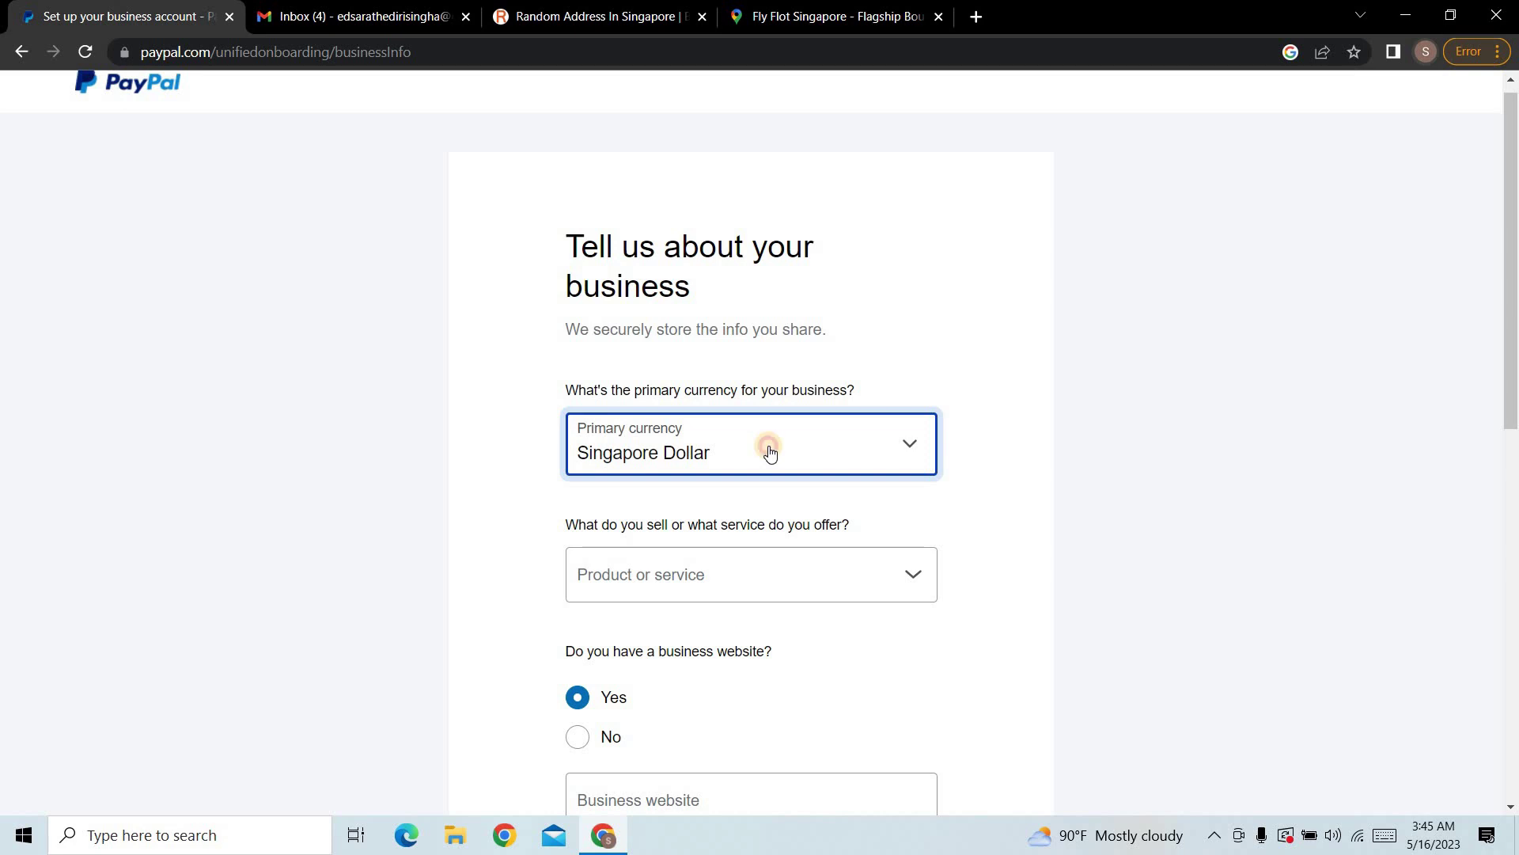
Step: Change the primary currency from Singapore Dollar to US Dollar
{"action": "left_click", "coordinate": [769, 452]}
{"action": "scroll", "coordinate": [716, 647], "scroll_direction": "down", "scroll_amount": 5}
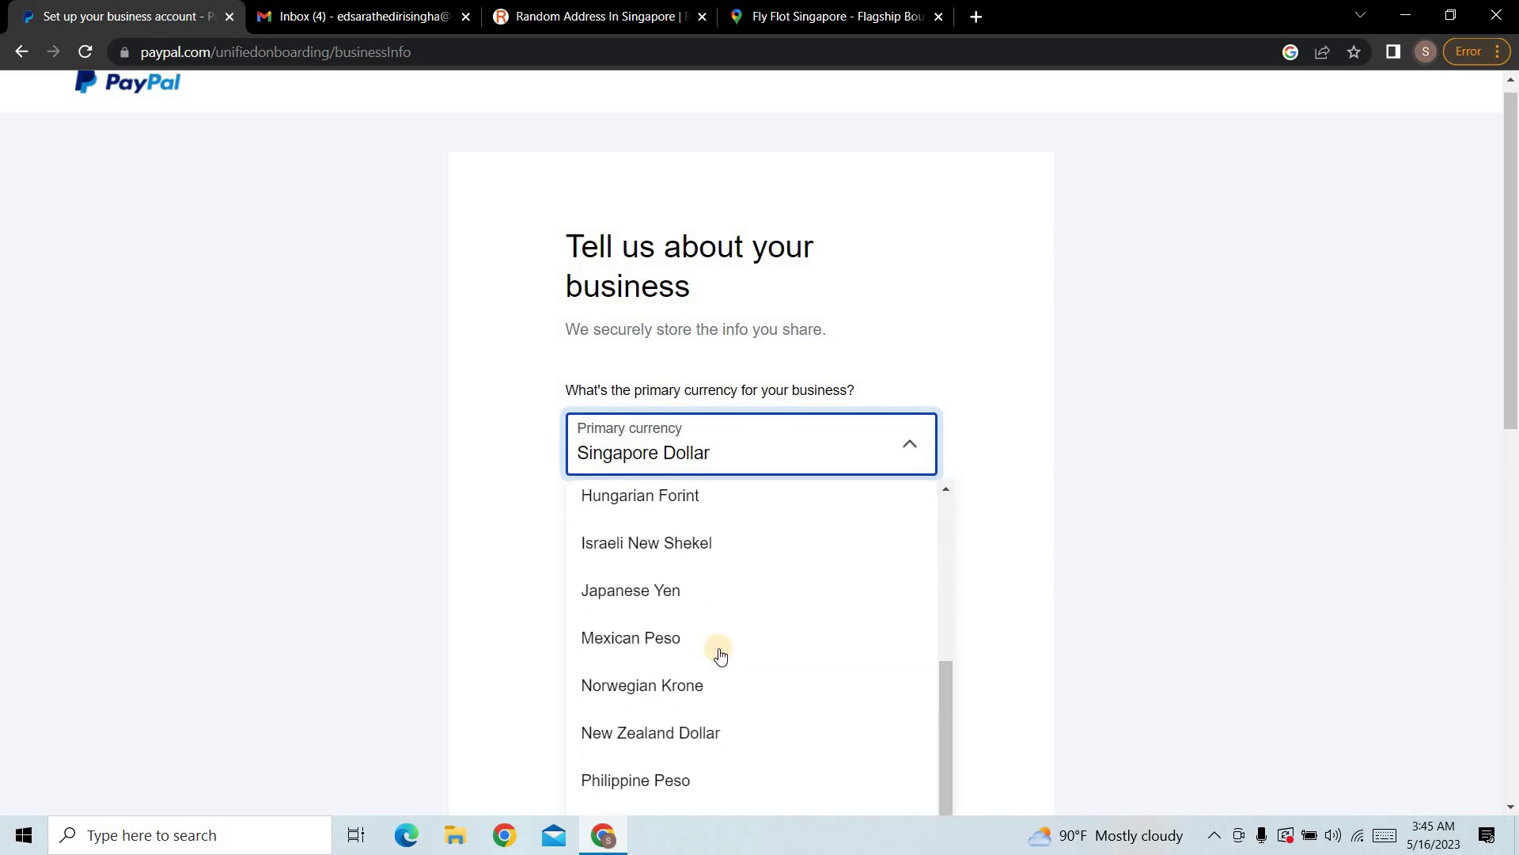
{"action": "scroll", "coordinate": [717, 653], "scroll_direction": "down", "scroll_amount": 5}
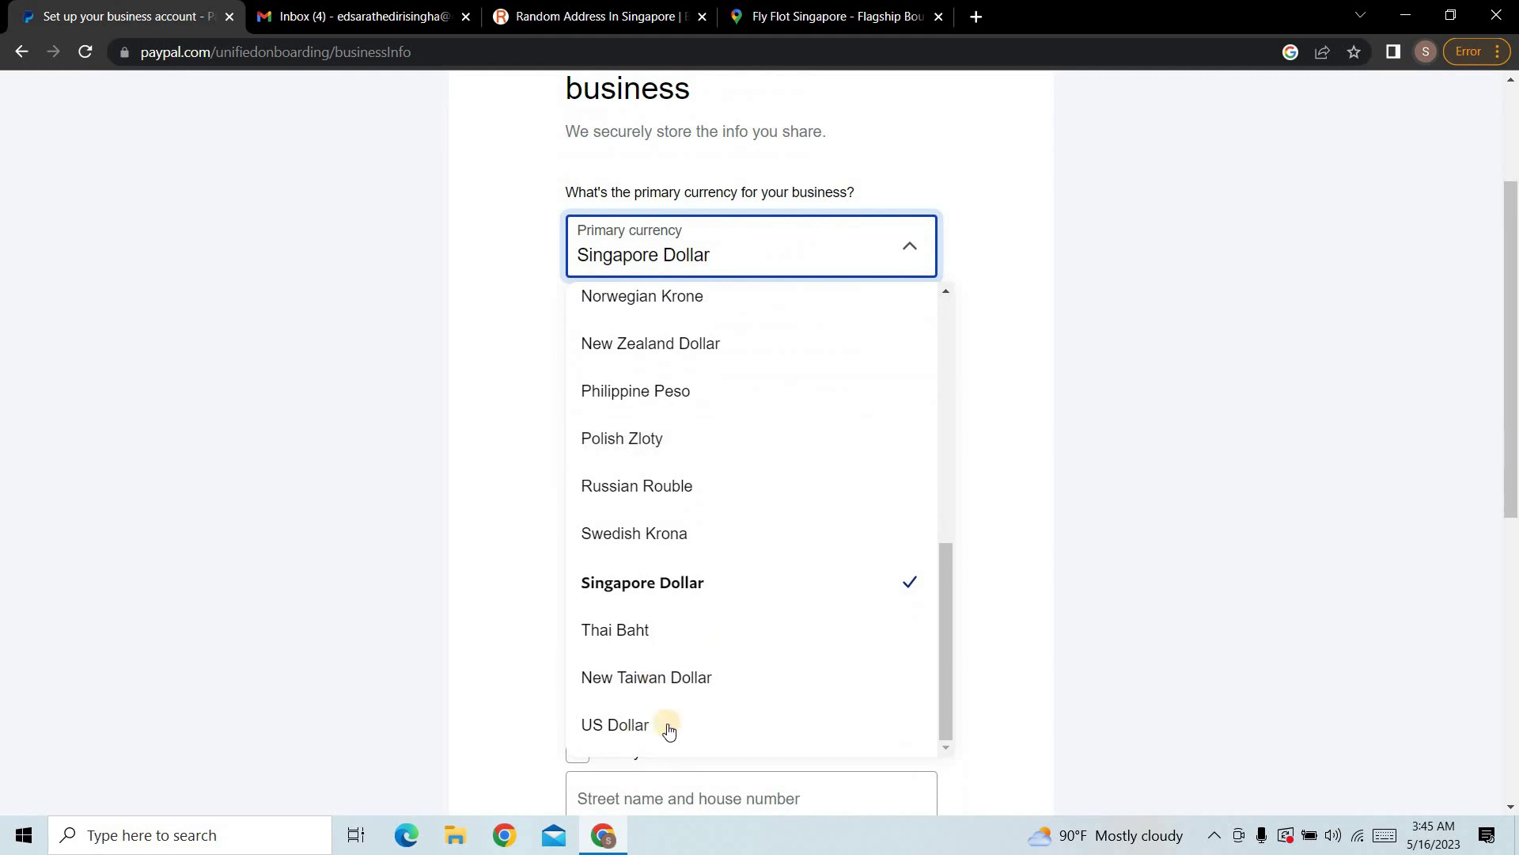
{"action": "left_click", "coordinate": [664, 724]}
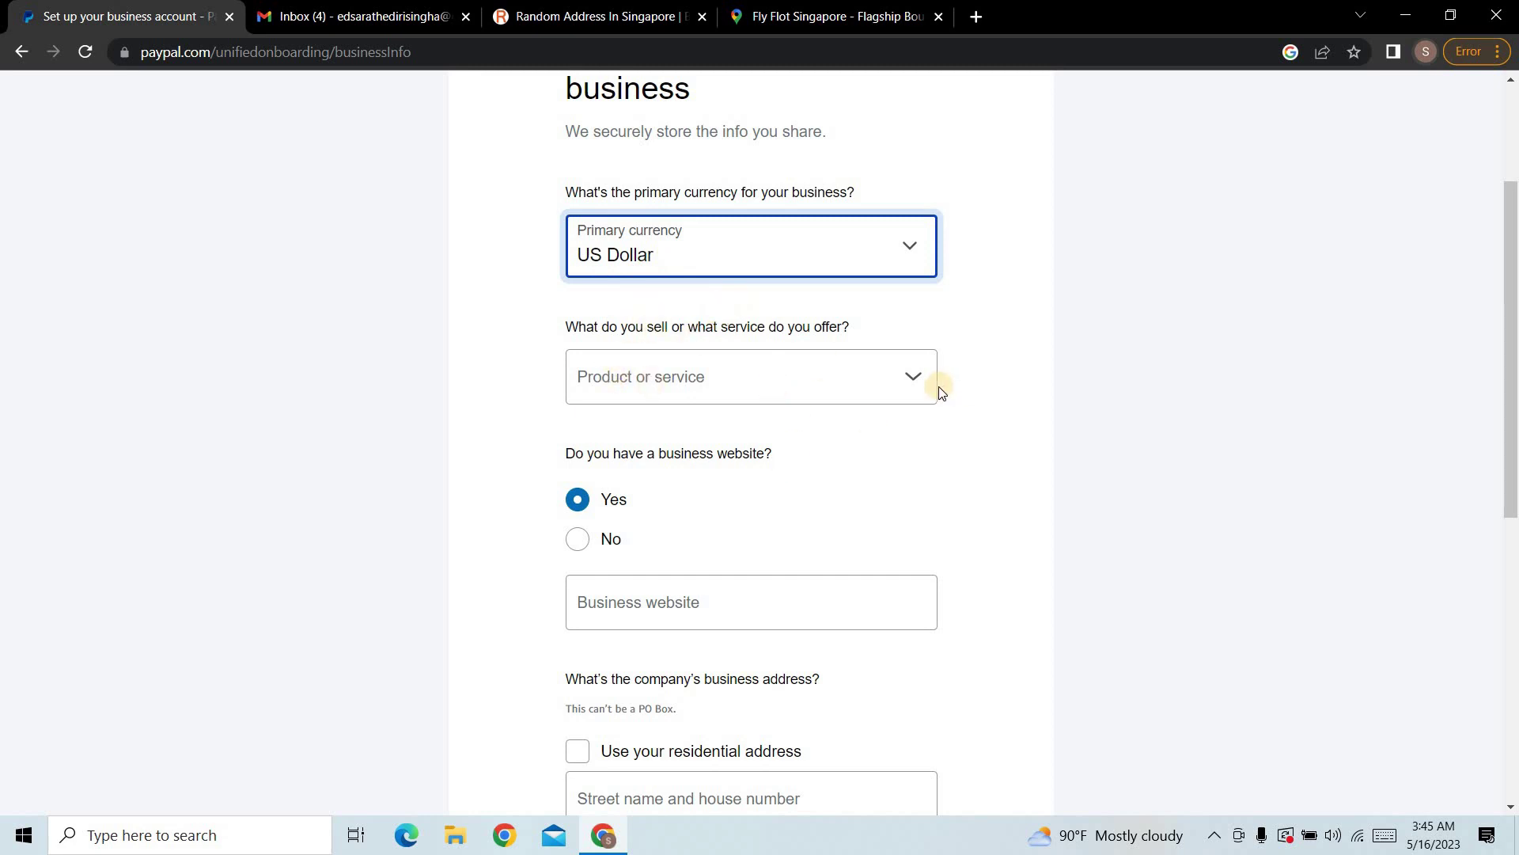
Step: Browse the business category list and pick Advertising Services as the product or service offered
{"action": "left_click", "coordinate": [610, 375]}
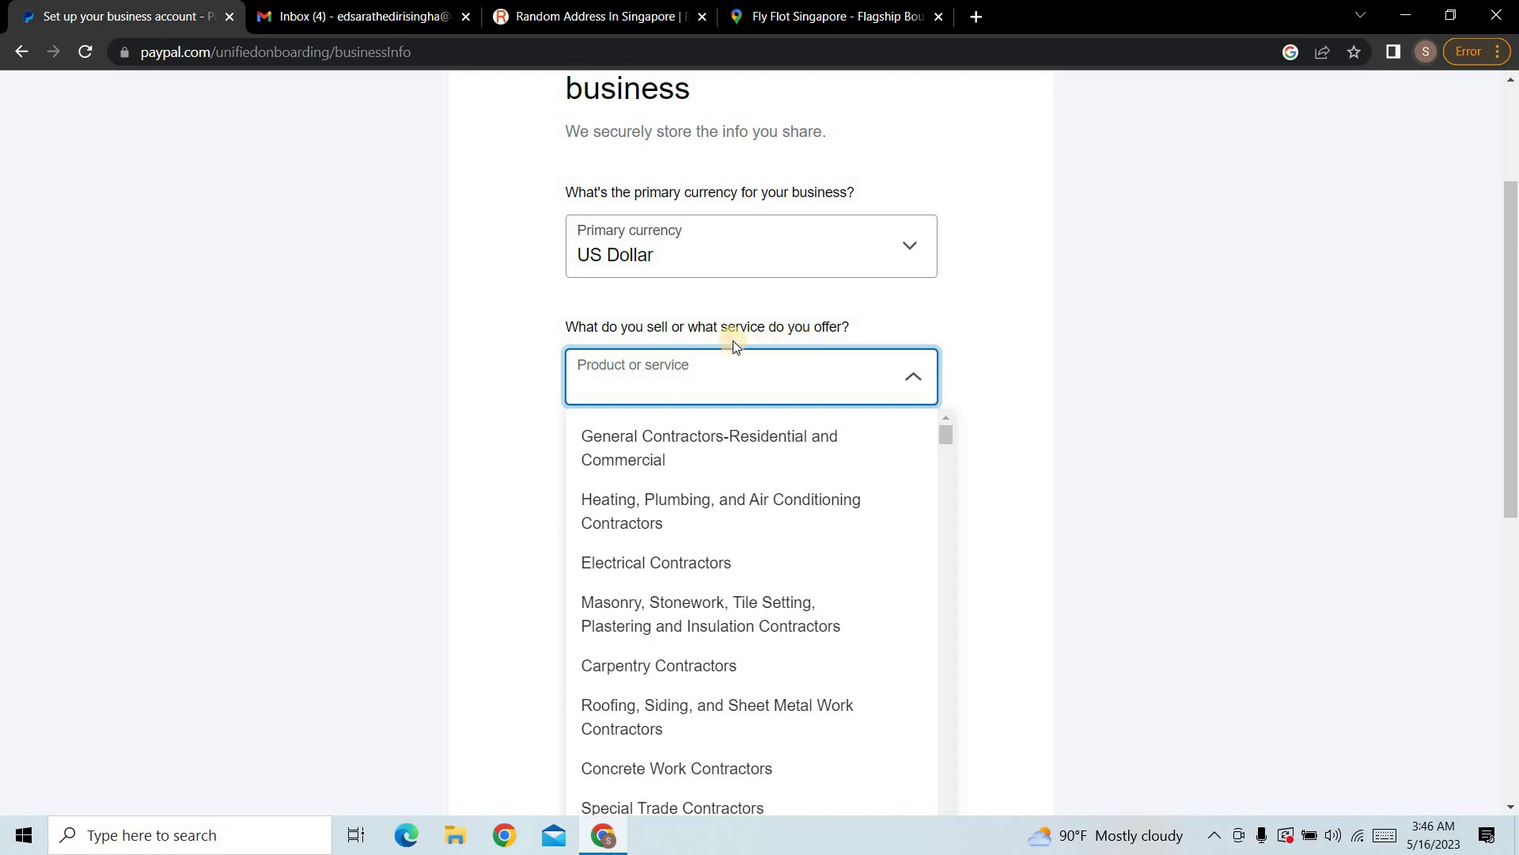
{"action": "scroll", "coordinate": [692, 580], "scroll_direction": "down", "scroll_amount": 1}
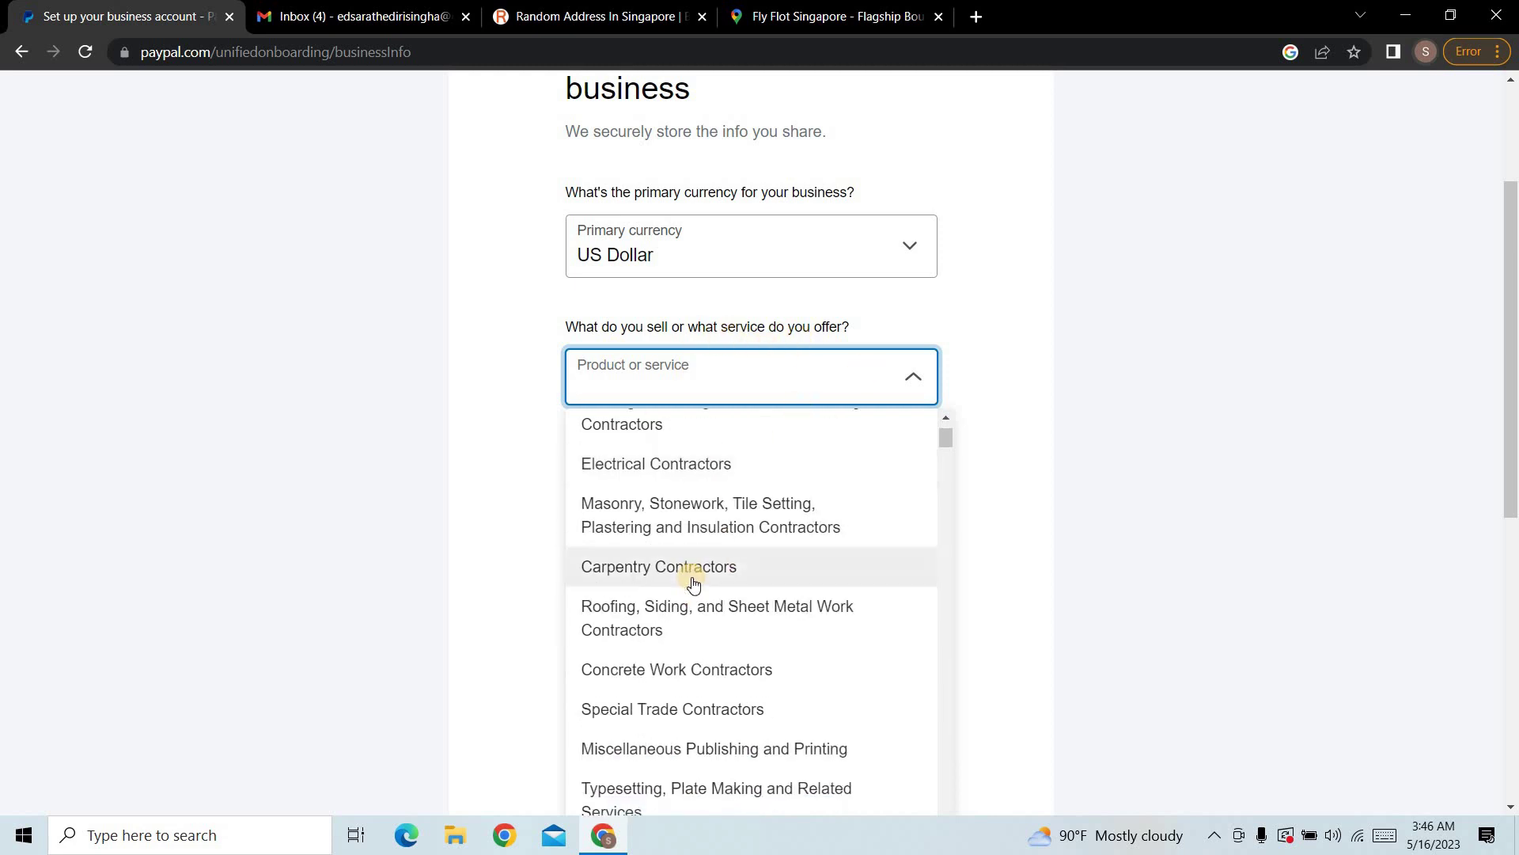
{"action": "scroll", "coordinate": [693, 583], "scroll_direction": "down", "scroll_amount": 6}
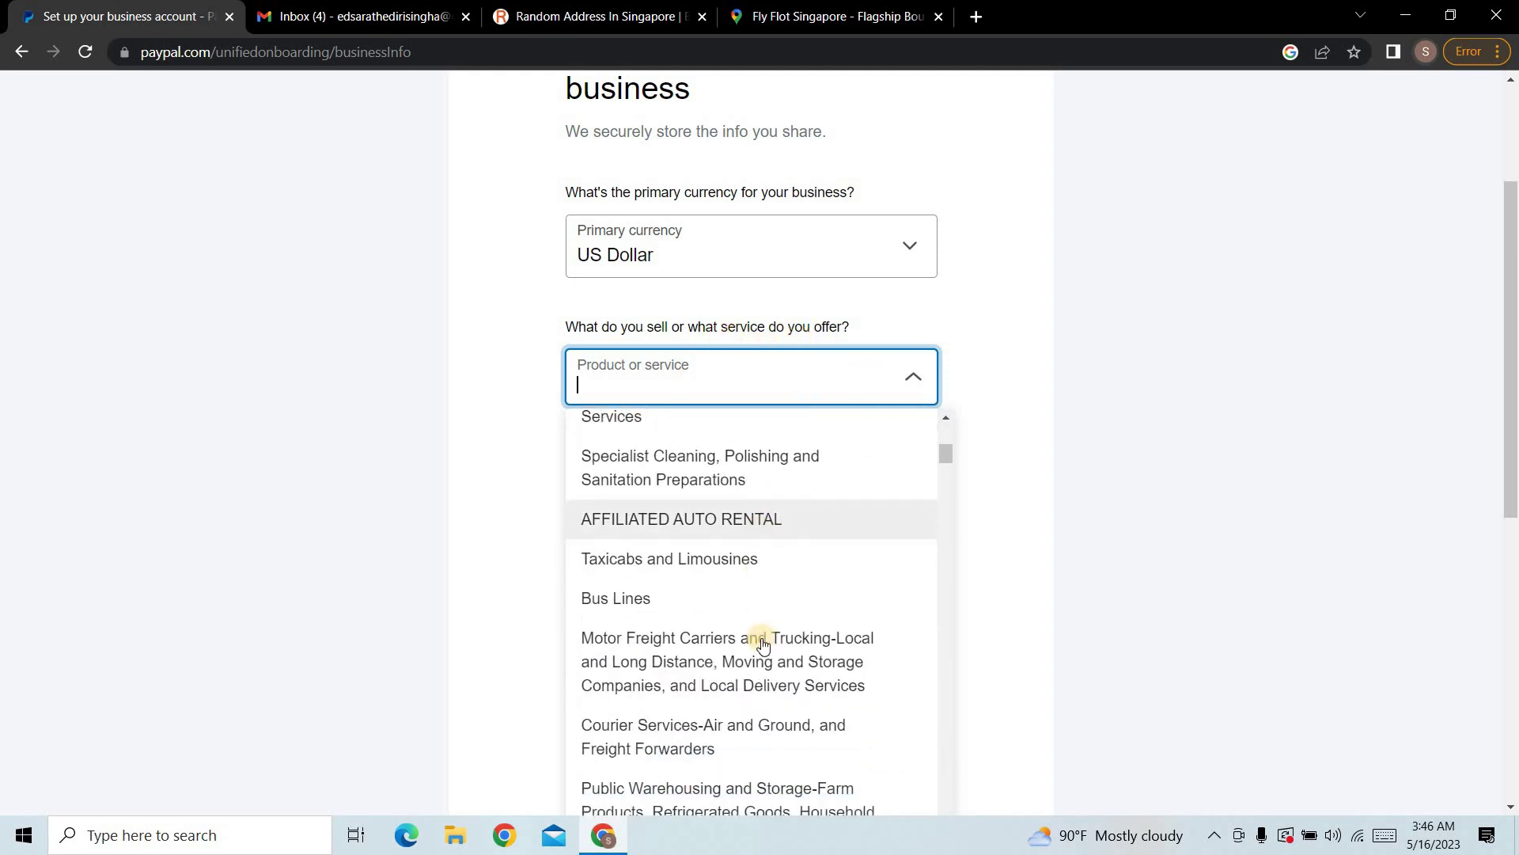
{"action": "scroll", "coordinate": [765, 642], "scroll_direction": "down", "scroll_amount": 4}
{"action": "scroll", "coordinate": [764, 634], "scroll_direction": "up", "scroll_amount": 7}
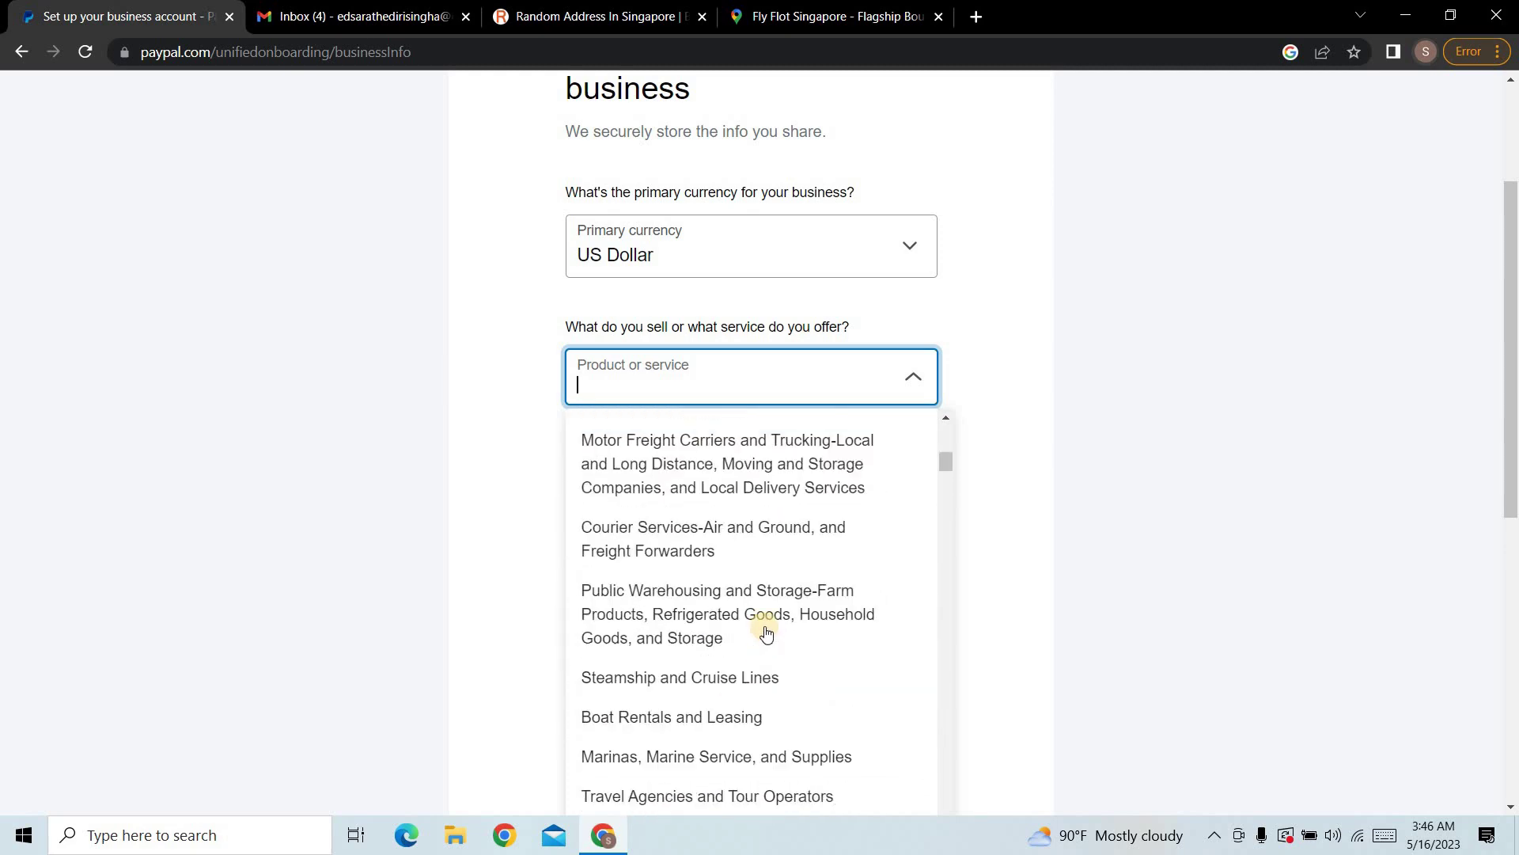
{"action": "scroll", "coordinate": [674, 509], "scroll_direction": "up", "scroll_amount": 3}
{"action": "type", "text": "fr"}
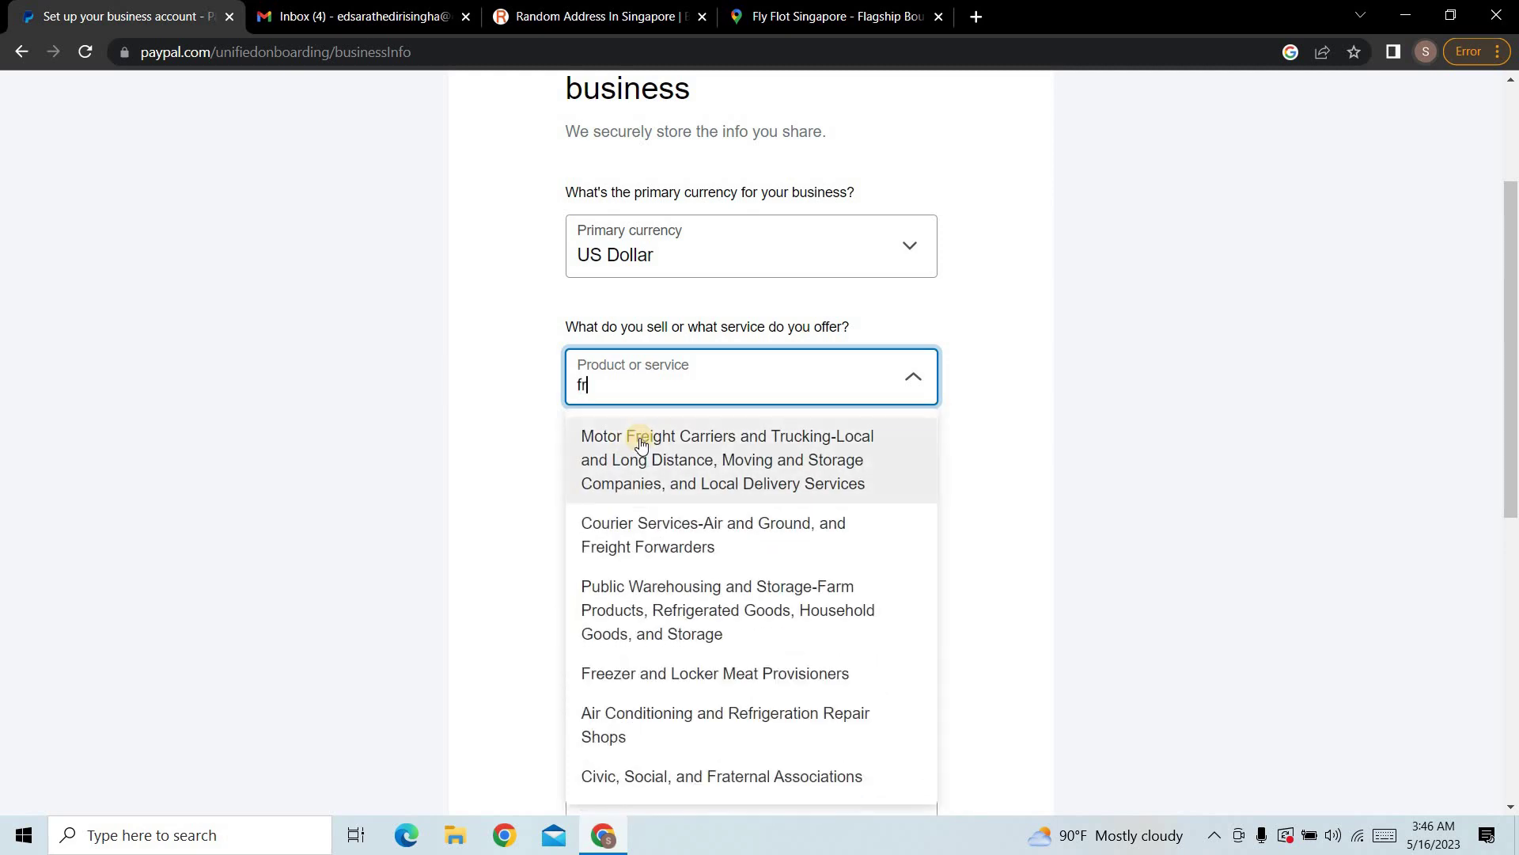
{"action": "type", "text": "ee"}
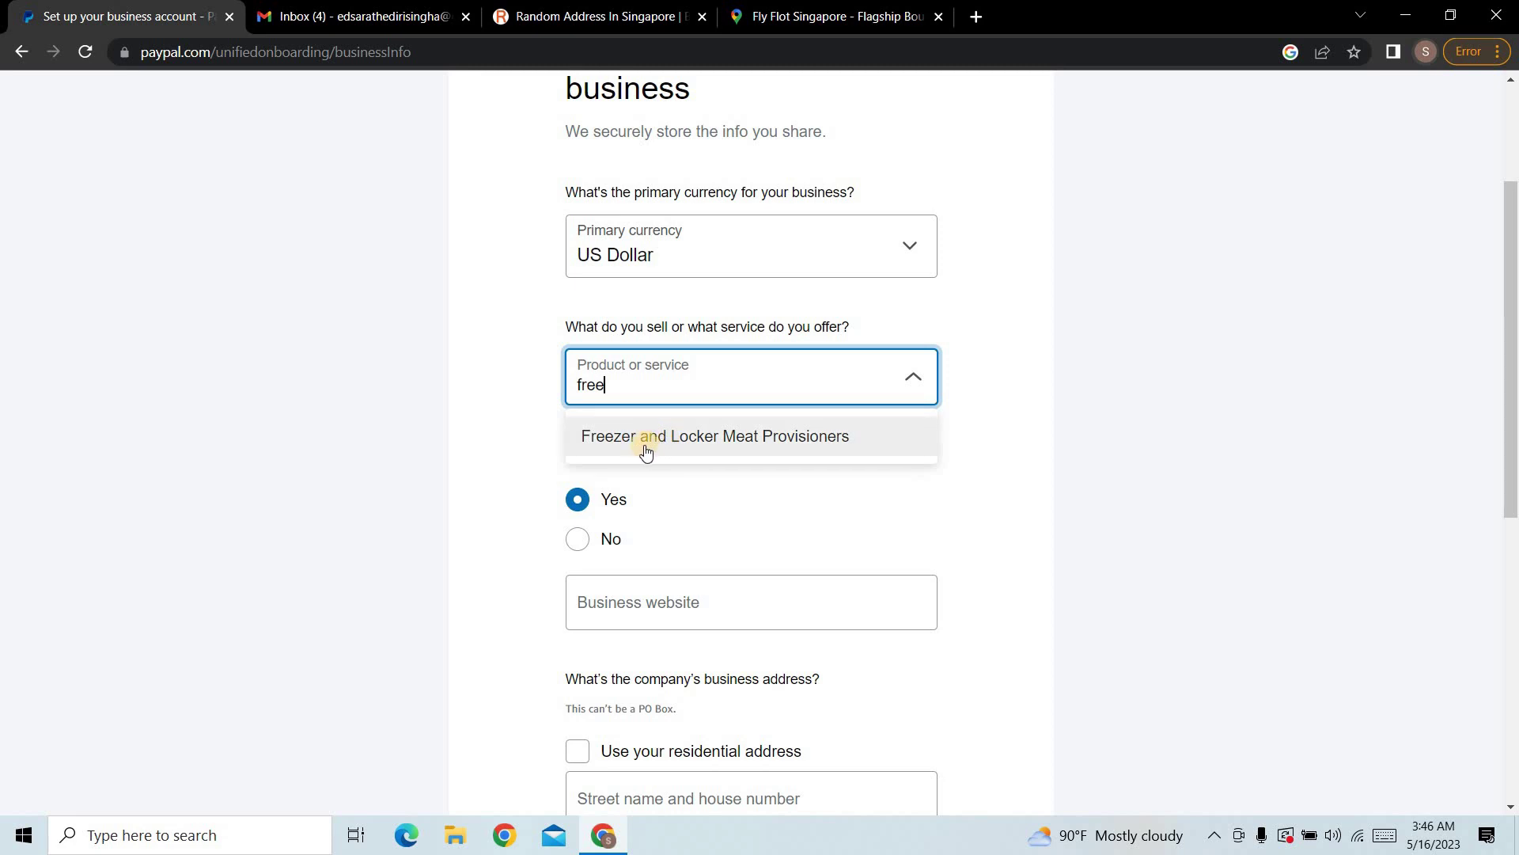
{"action": "key", "text": "BackSpace"}
{"action": "key", "text": "BackSpace"}
{"action": "key", "text": "BackSpace"}
{"action": "key", "text": "BackSpace"}
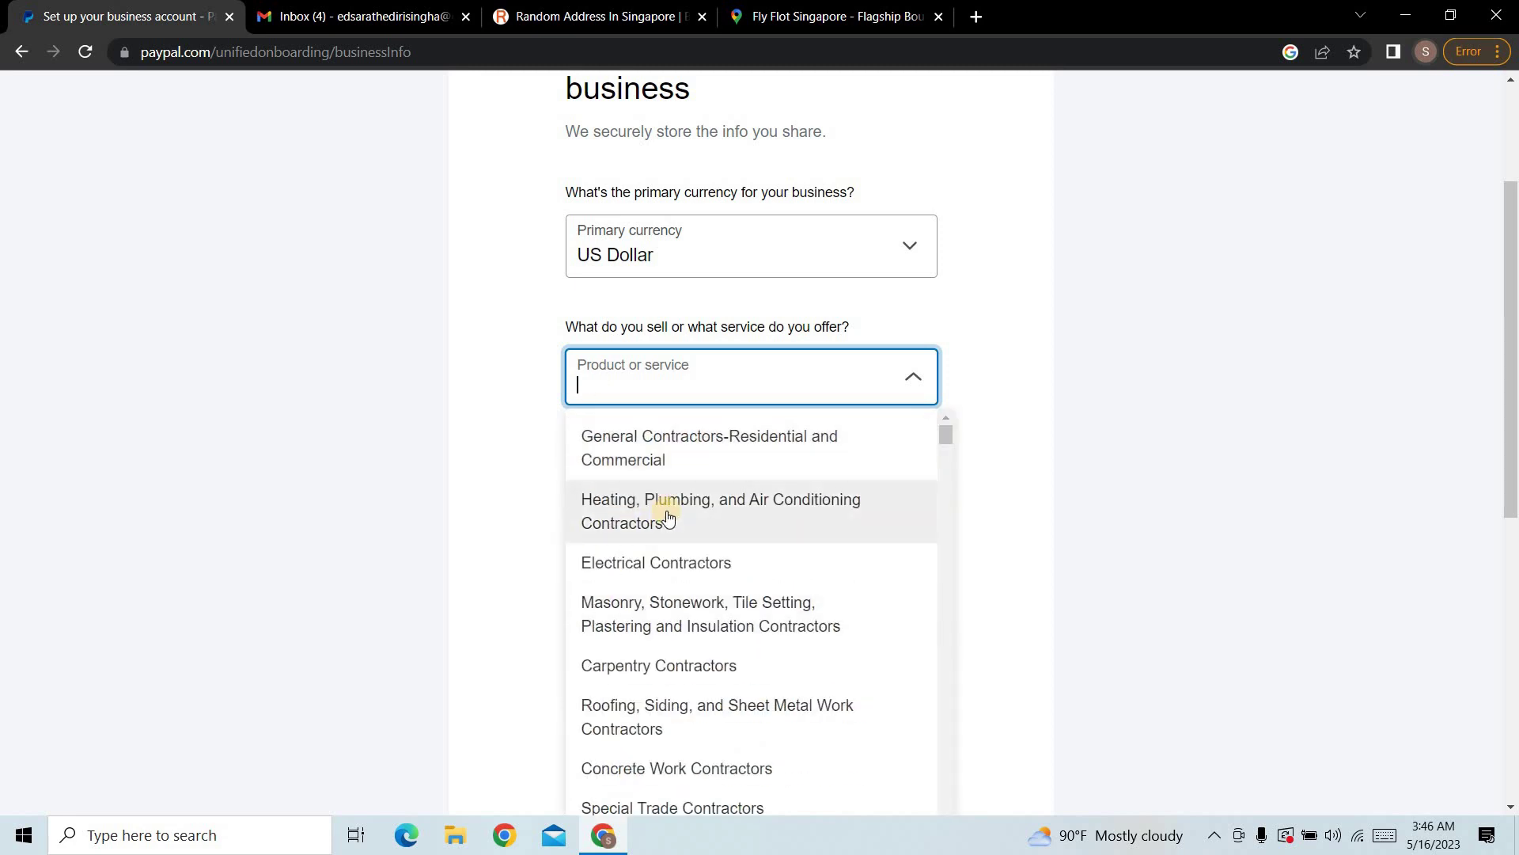
{"action": "scroll", "coordinate": [708, 539], "scroll_direction": "down", "scroll_amount": 1}
{"action": "scroll", "coordinate": [732, 564], "scroll_direction": "down", "scroll_amount": 1}
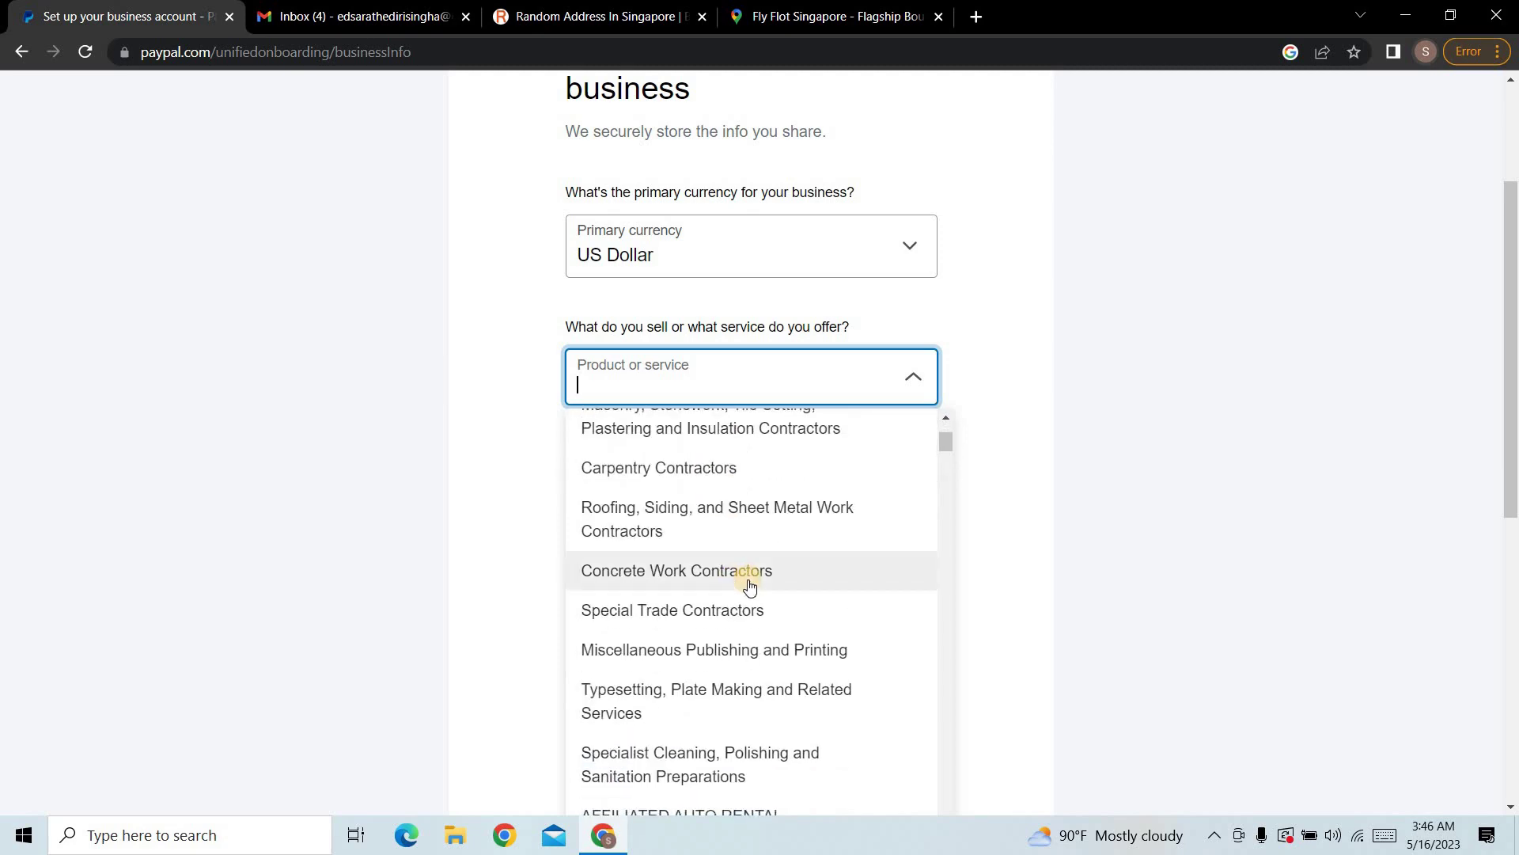
{"action": "scroll", "coordinate": [749, 583], "scroll_direction": "down", "scroll_amount": 3}
{"action": "scroll", "coordinate": [748, 586], "scroll_direction": "down", "scroll_amount": 10}
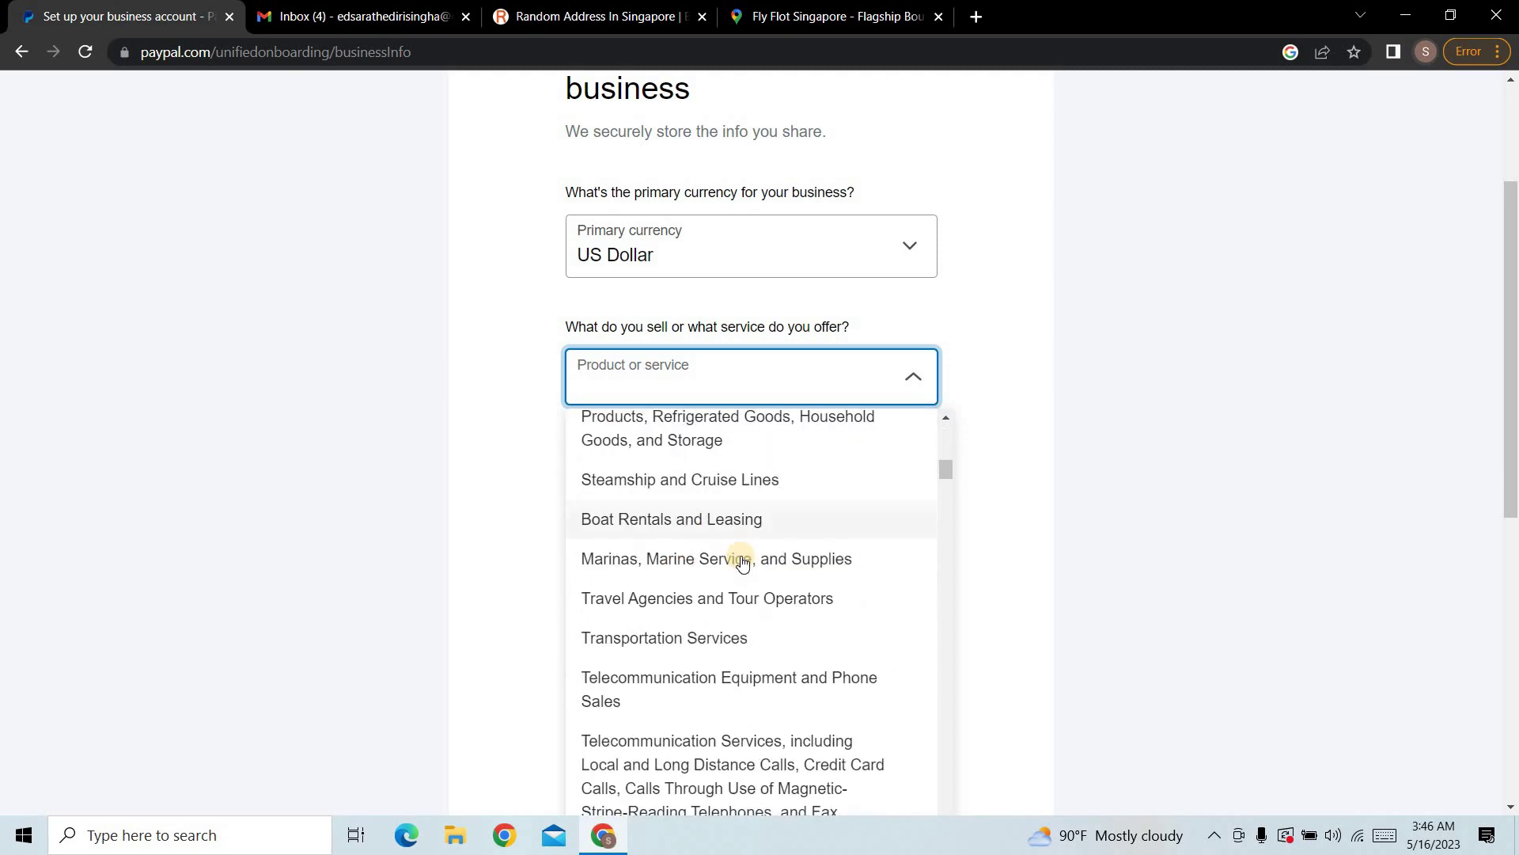
{"action": "scroll", "coordinate": [742, 645], "scroll_direction": "down", "scroll_amount": 2}
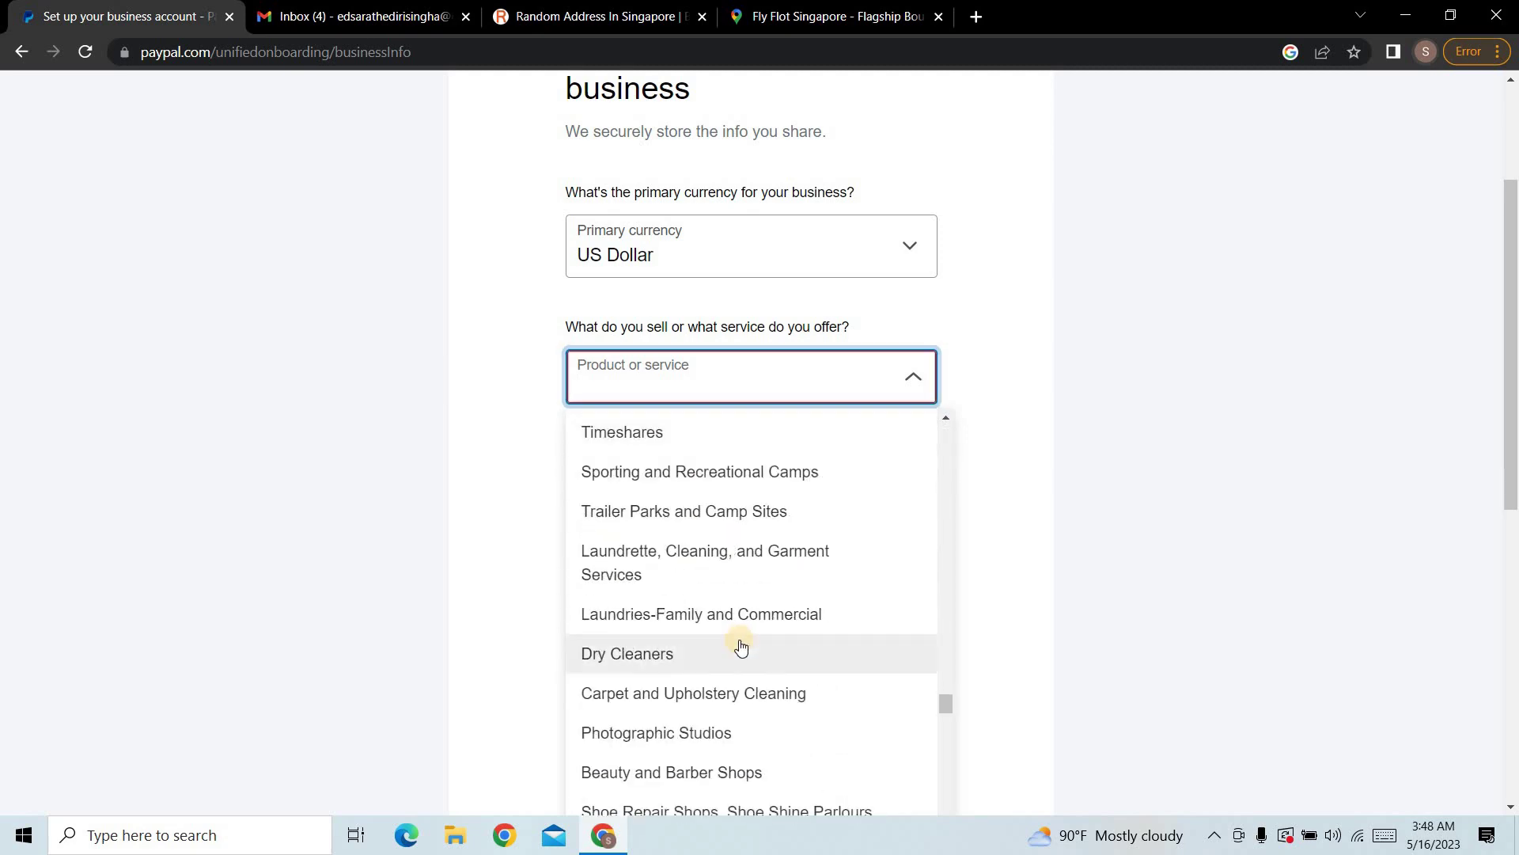
{"action": "scroll", "coordinate": [740, 644], "scroll_direction": "down", "scroll_amount": 3}
{"action": "scroll", "coordinate": [741, 645], "scroll_direction": "down", "scroll_amount": 3}
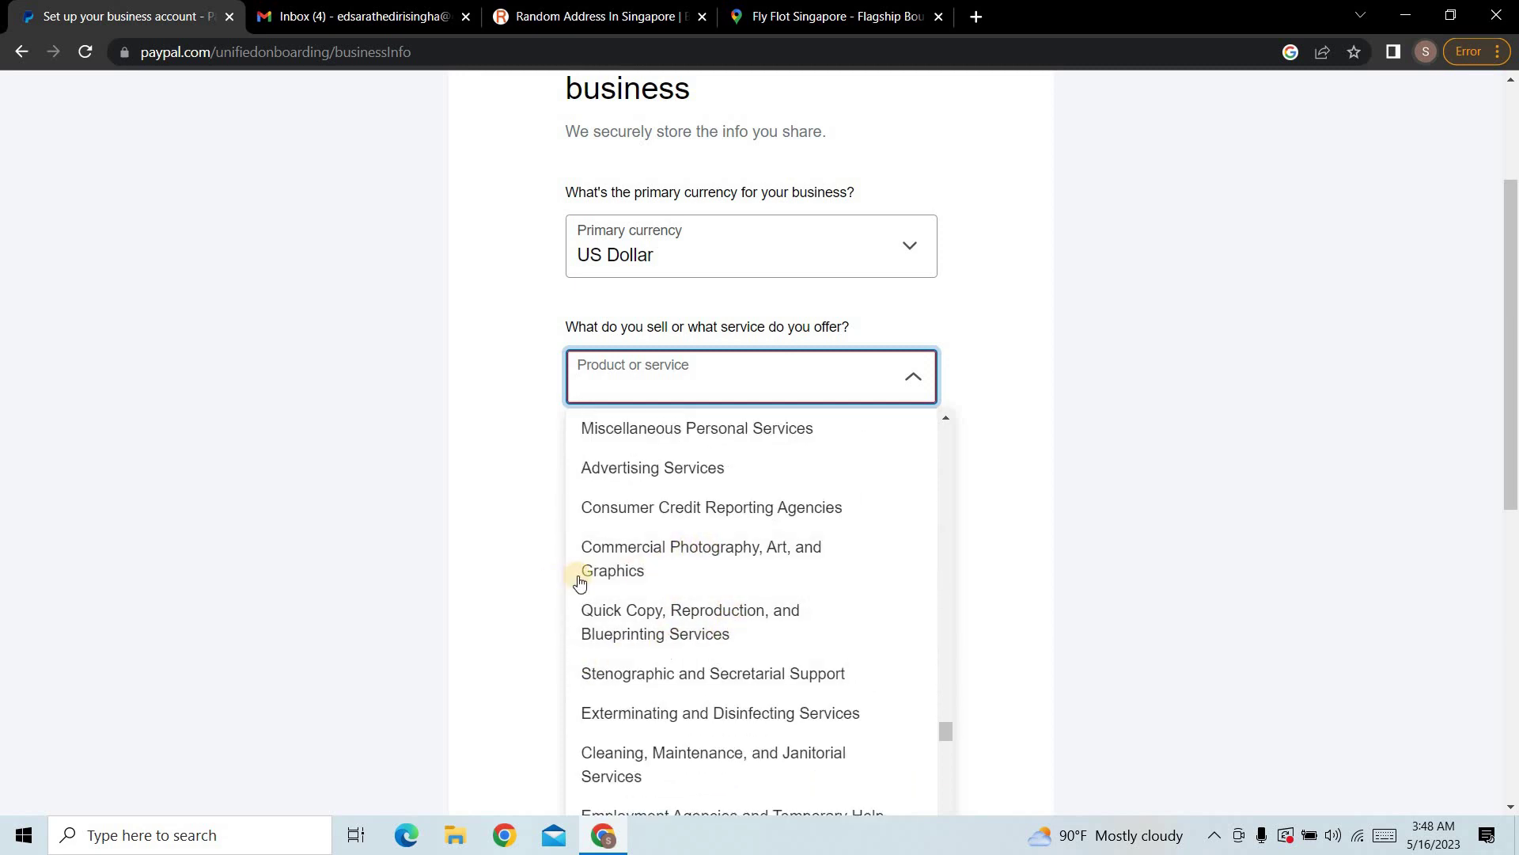
{"action": "left_click", "coordinate": [672, 467]}
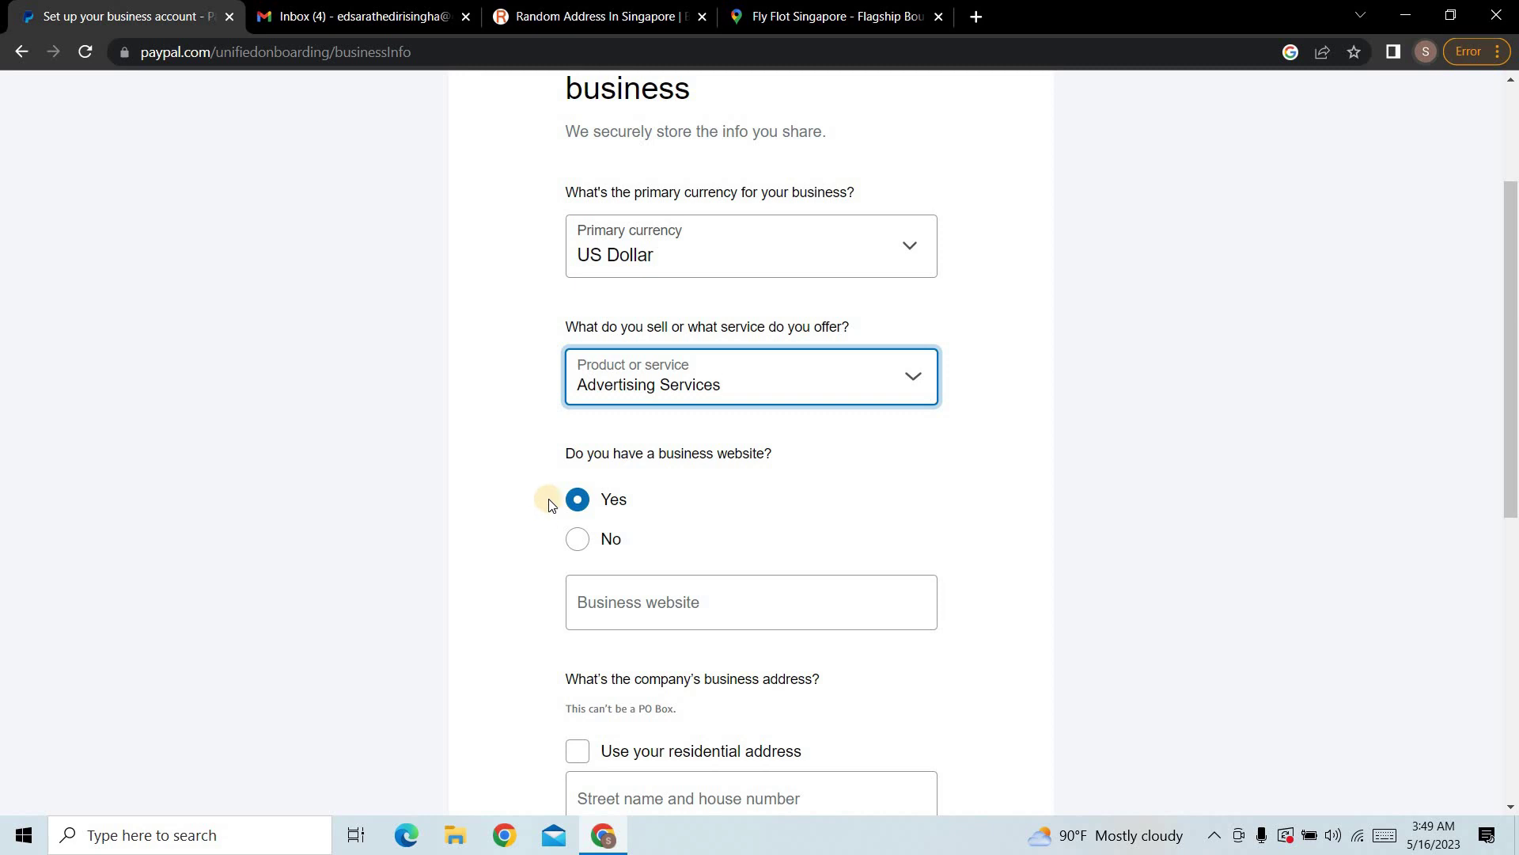
Step: Answer No to having a business website, reuse the residential address as business address, and continue
{"action": "left_click", "coordinate": [599, 538]}
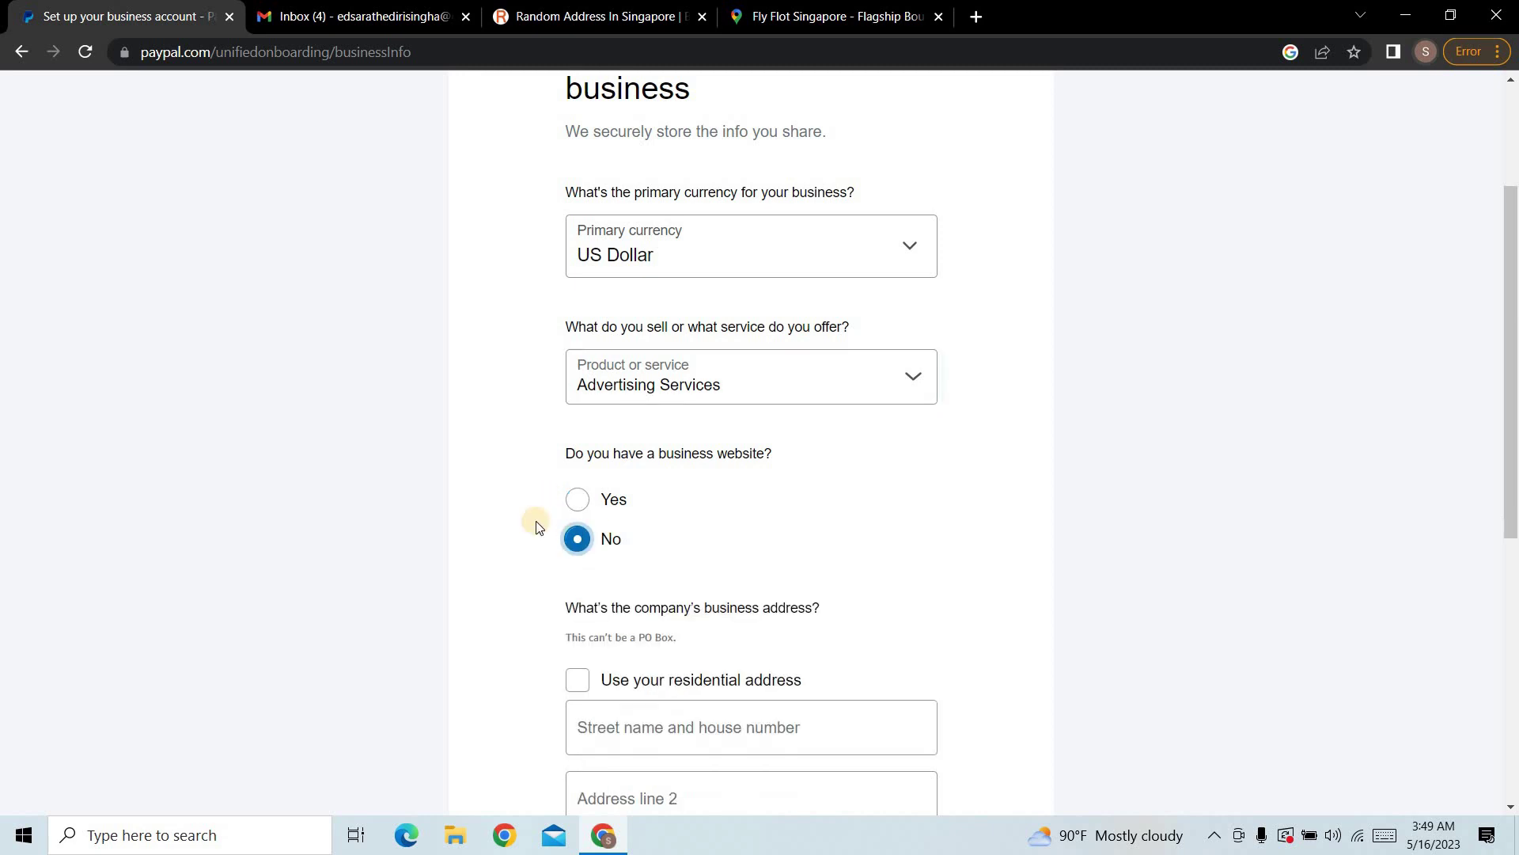
{"action": "scroll", "coordinate": [740, 625], "scroll_direction": "down", "scroll_amount": 4}
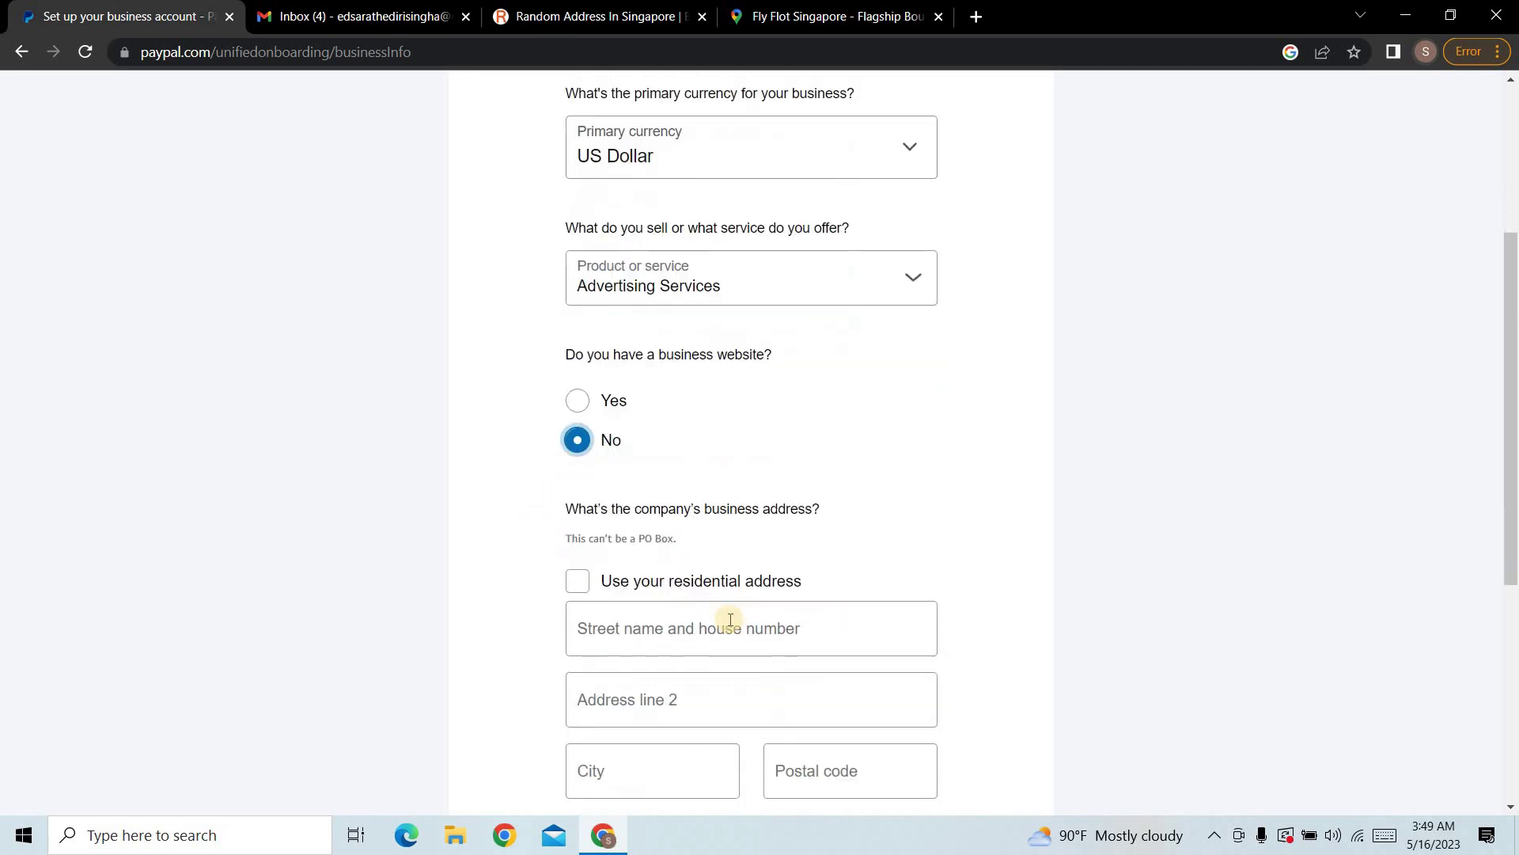
{"action": "scroll", "coordinate": [646, 579], "scroll_direction": "down", "scroll_amount": 2}
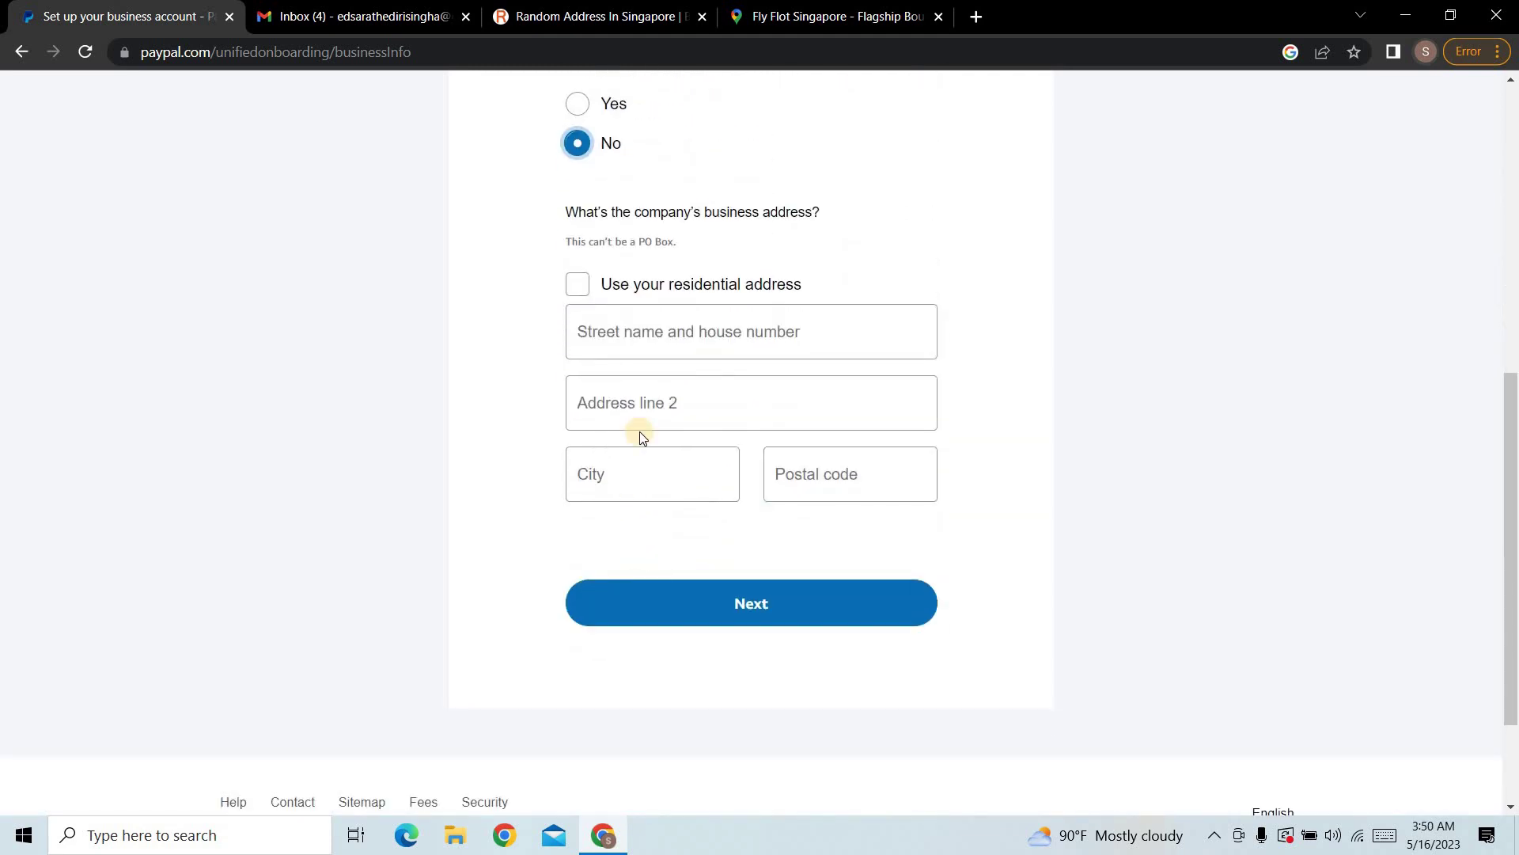
{"action": "left_click", "coordinate": [578, 284]}
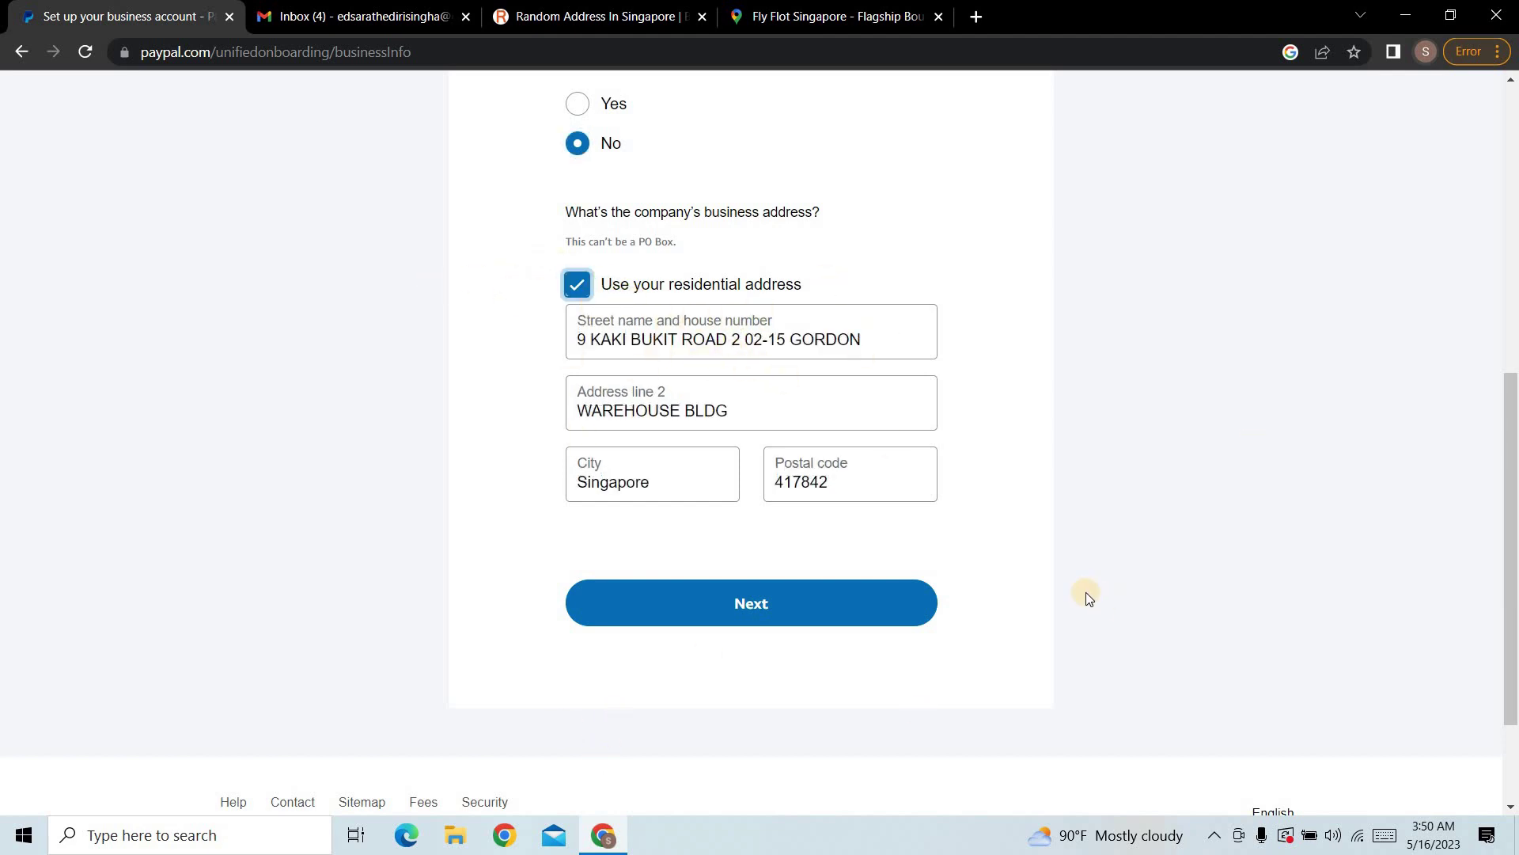
{"action": "left_click", "coordinate": [758, 623]}
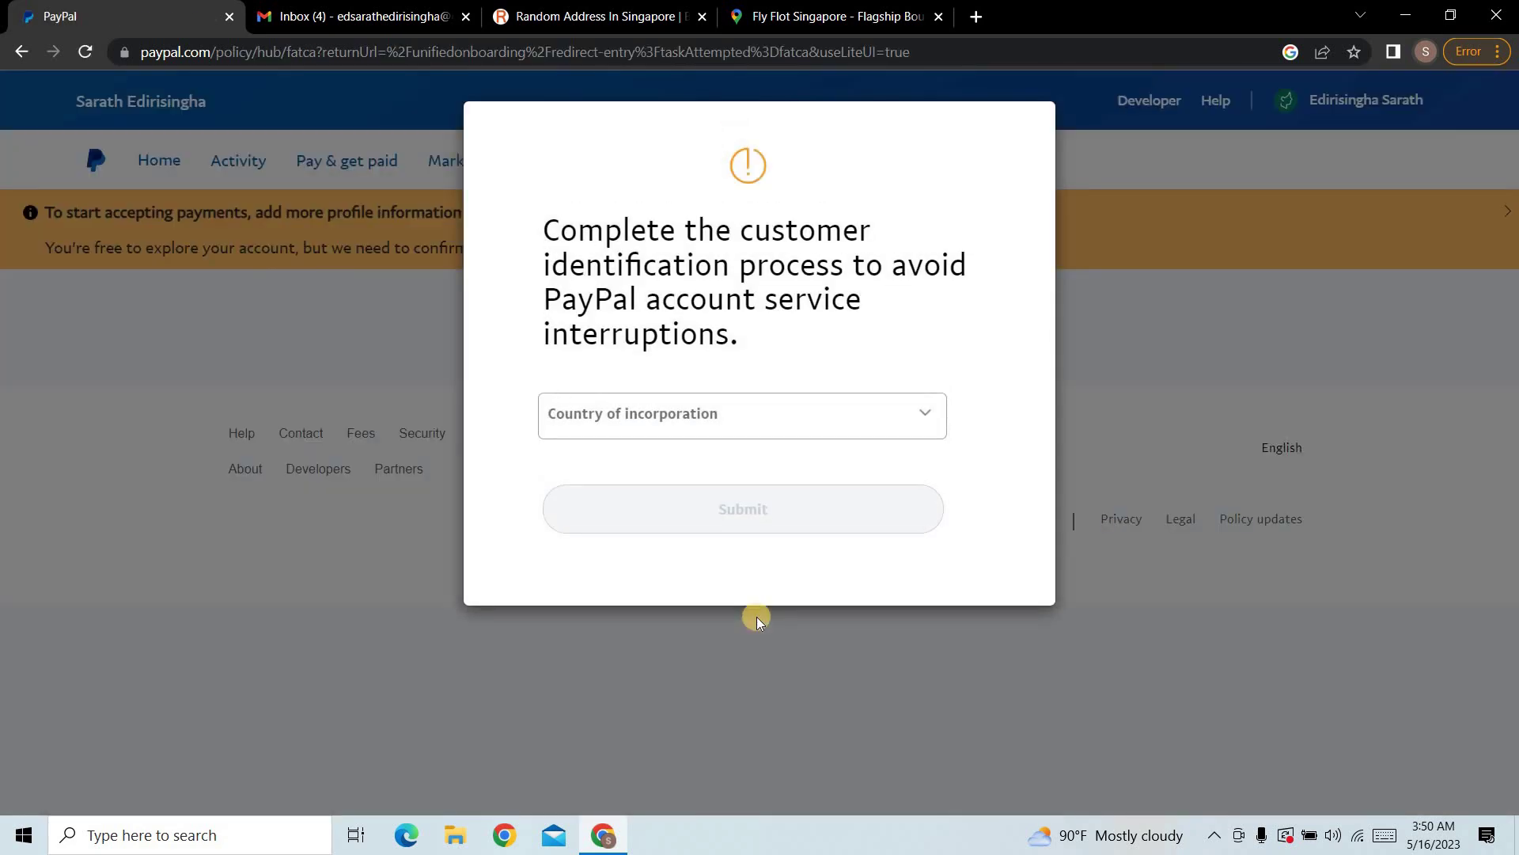
Step: Choose Sri Lanka as the country of incorporation and submit it
{"action": "left_click", "coordinate": [907, 425]}
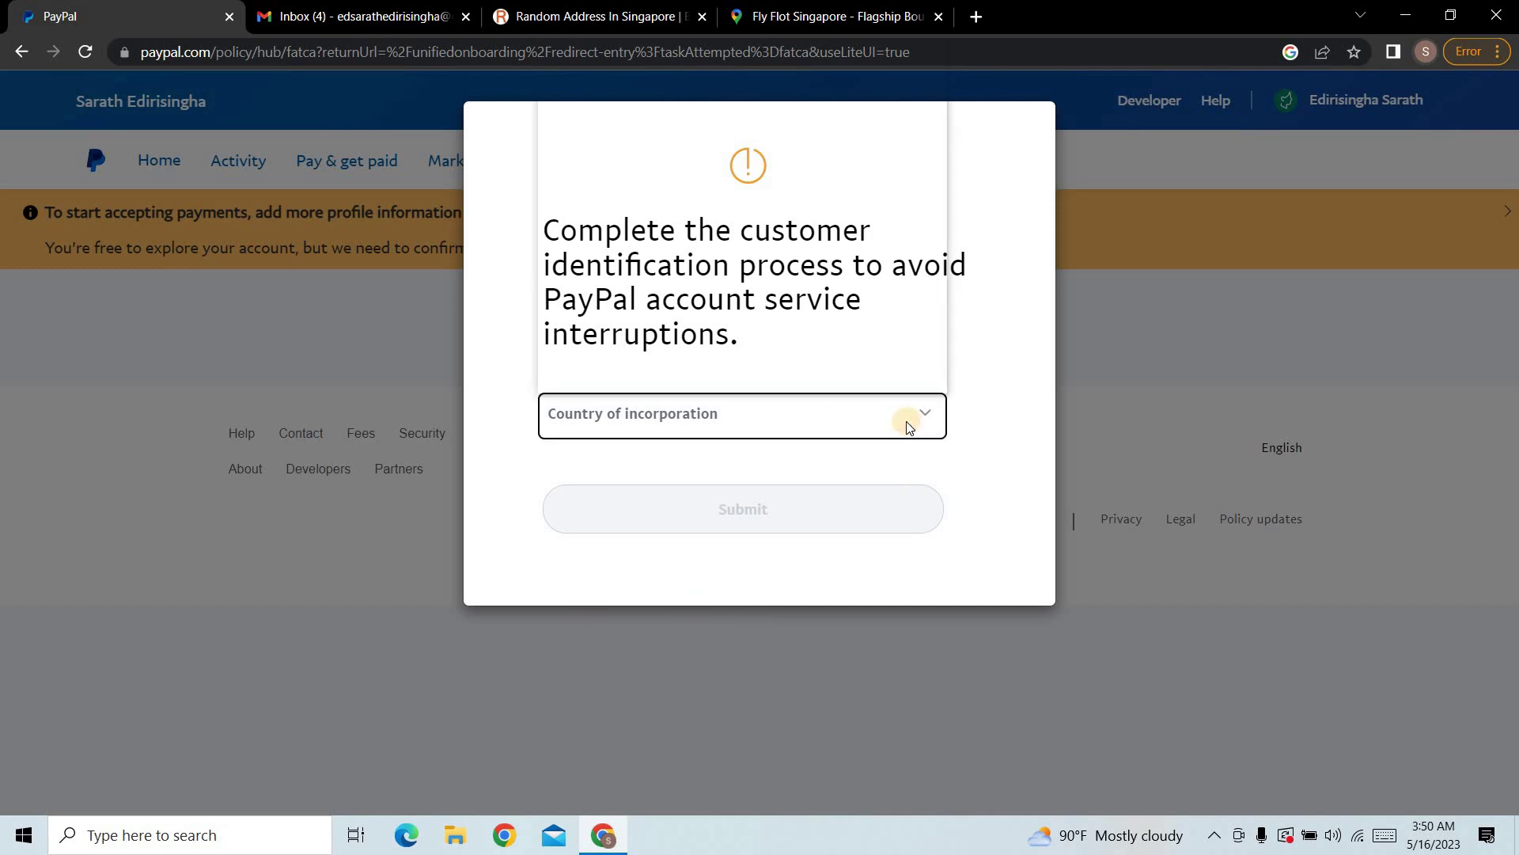
{"action": "scroll", "coordinate": [712, 281], "scroll_direction": "down", "scroll_amount": 20}
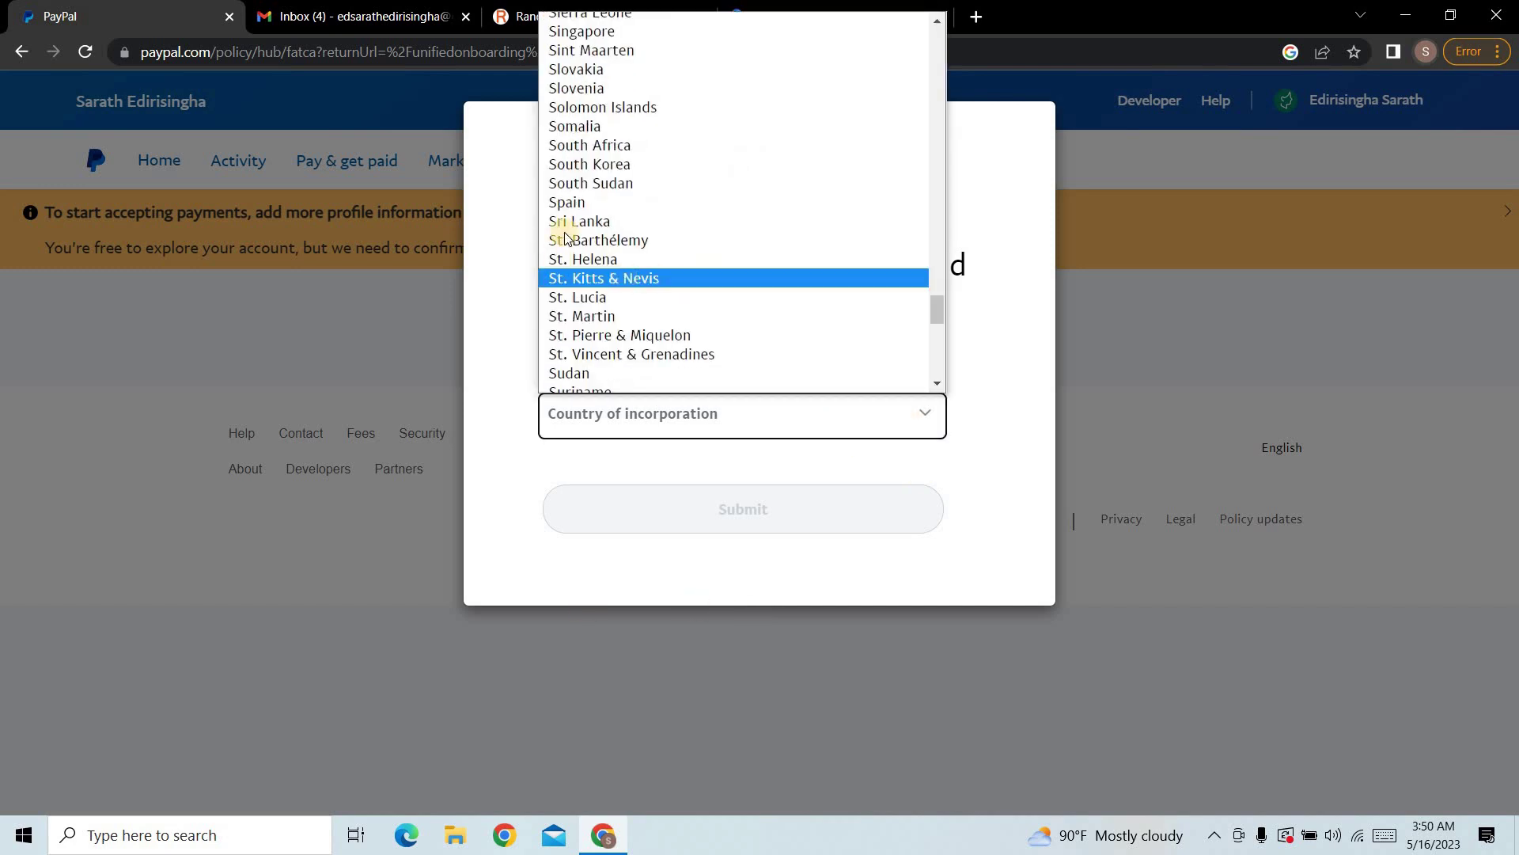
{"action": "left_click", "coordinate": [567, 223]}
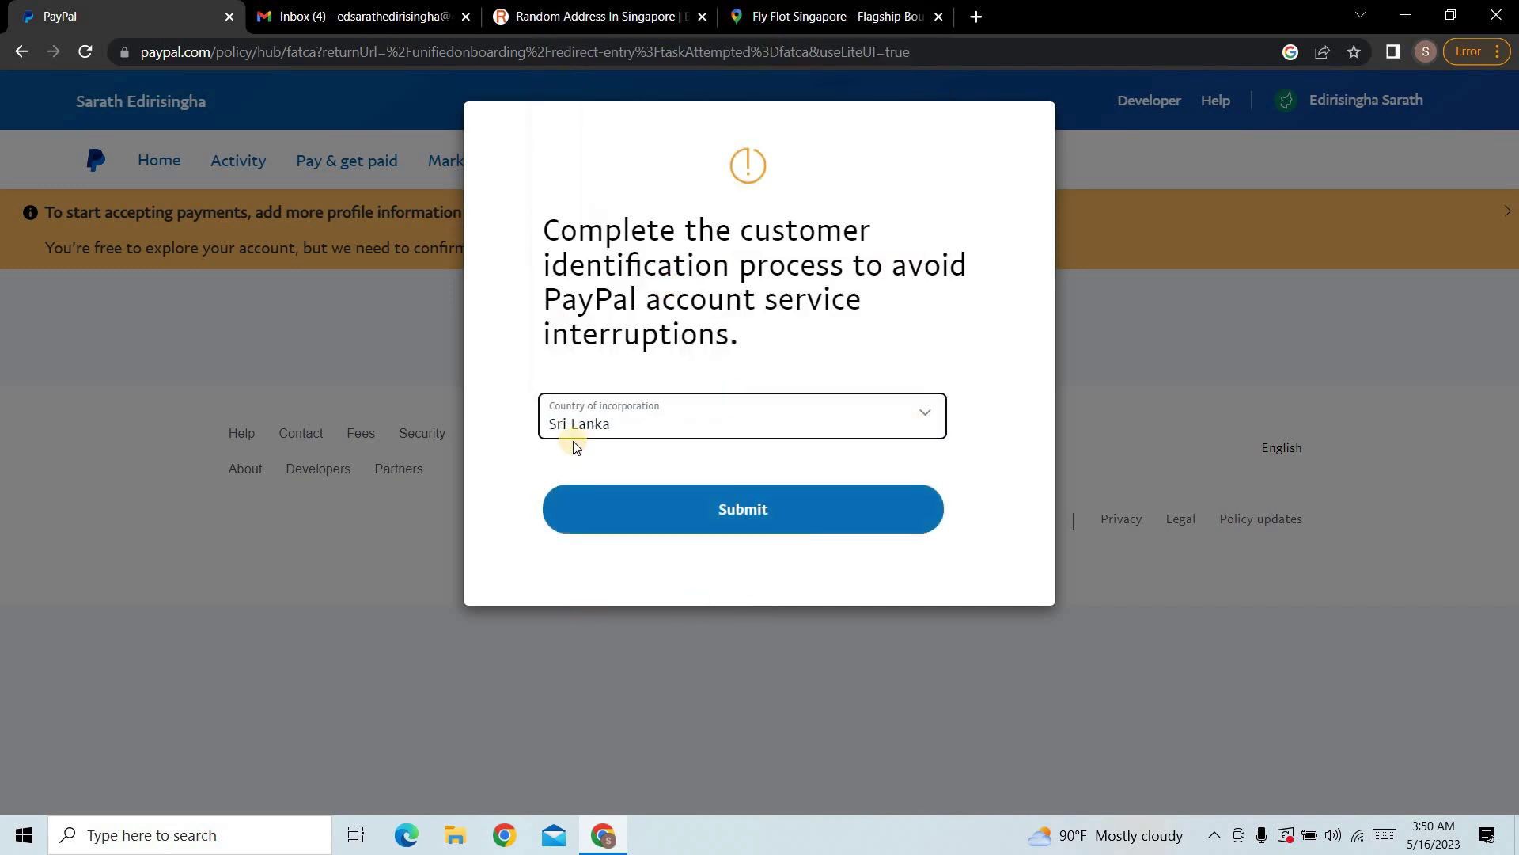
{"action": "left_click", "coordinate": [774, 507]}
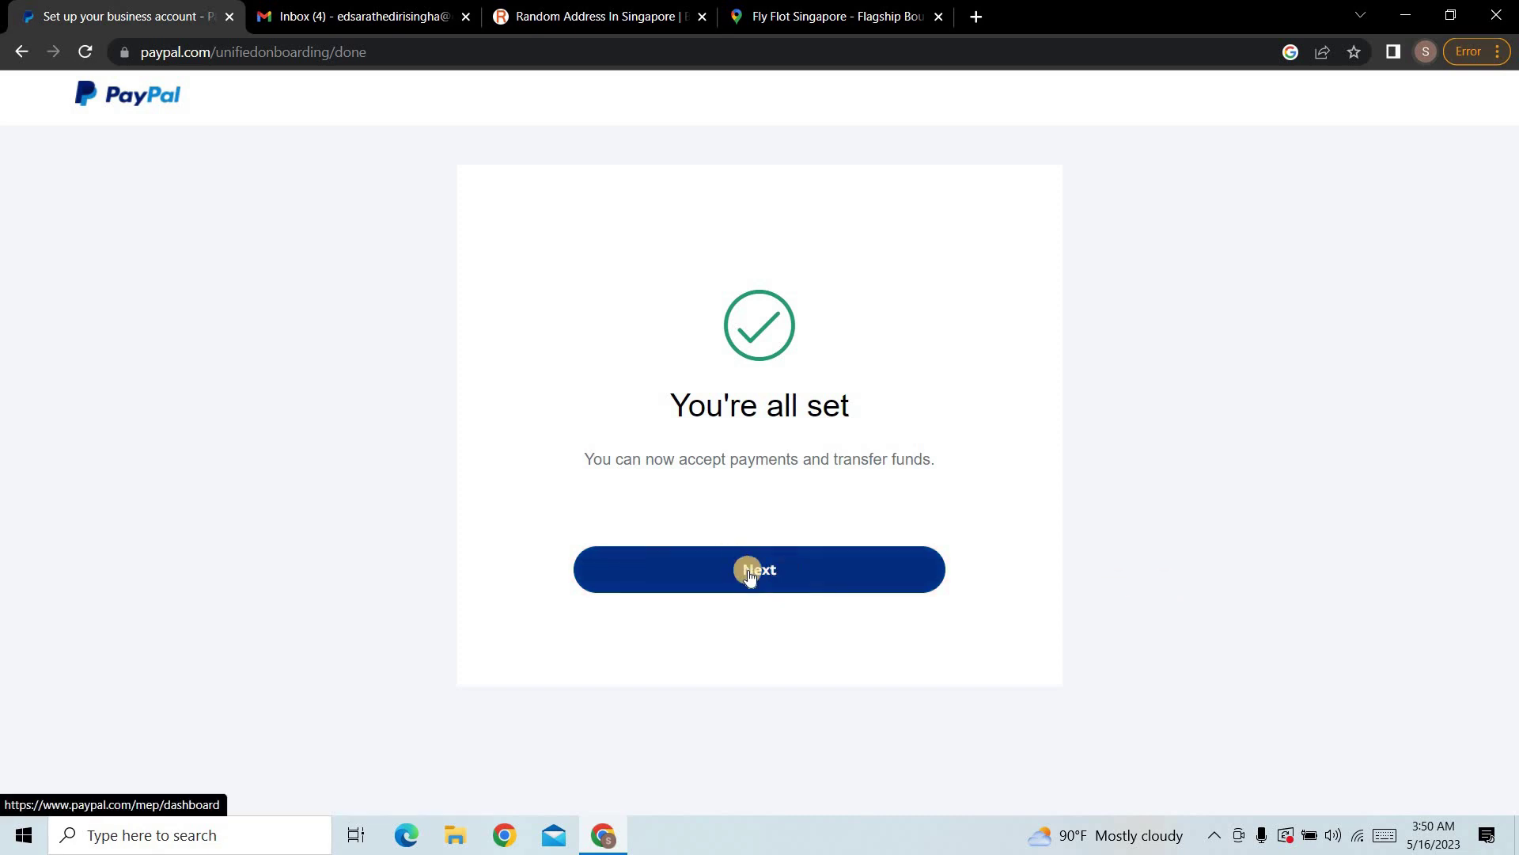
Step: Proceed to the dashboard, resend the email confirmation link, and switch to the Gmail inbox
{"action": "left_click", "coordinate": [712, 574]}
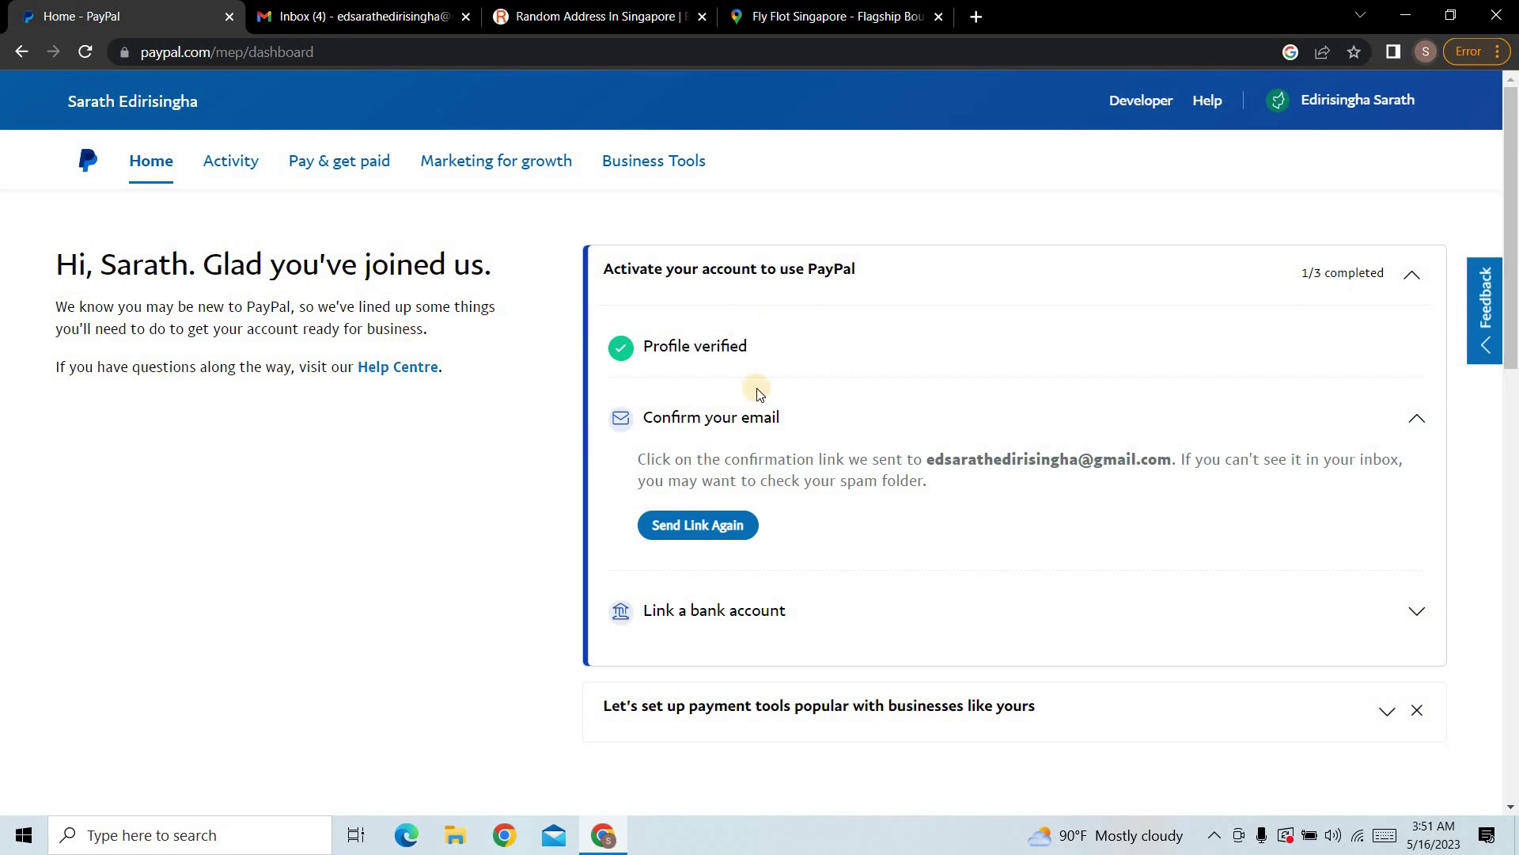
{"action": "left_click", "coordinate": [722, 527]}
{"action": "left_click", "coordinate": [324, 15]}
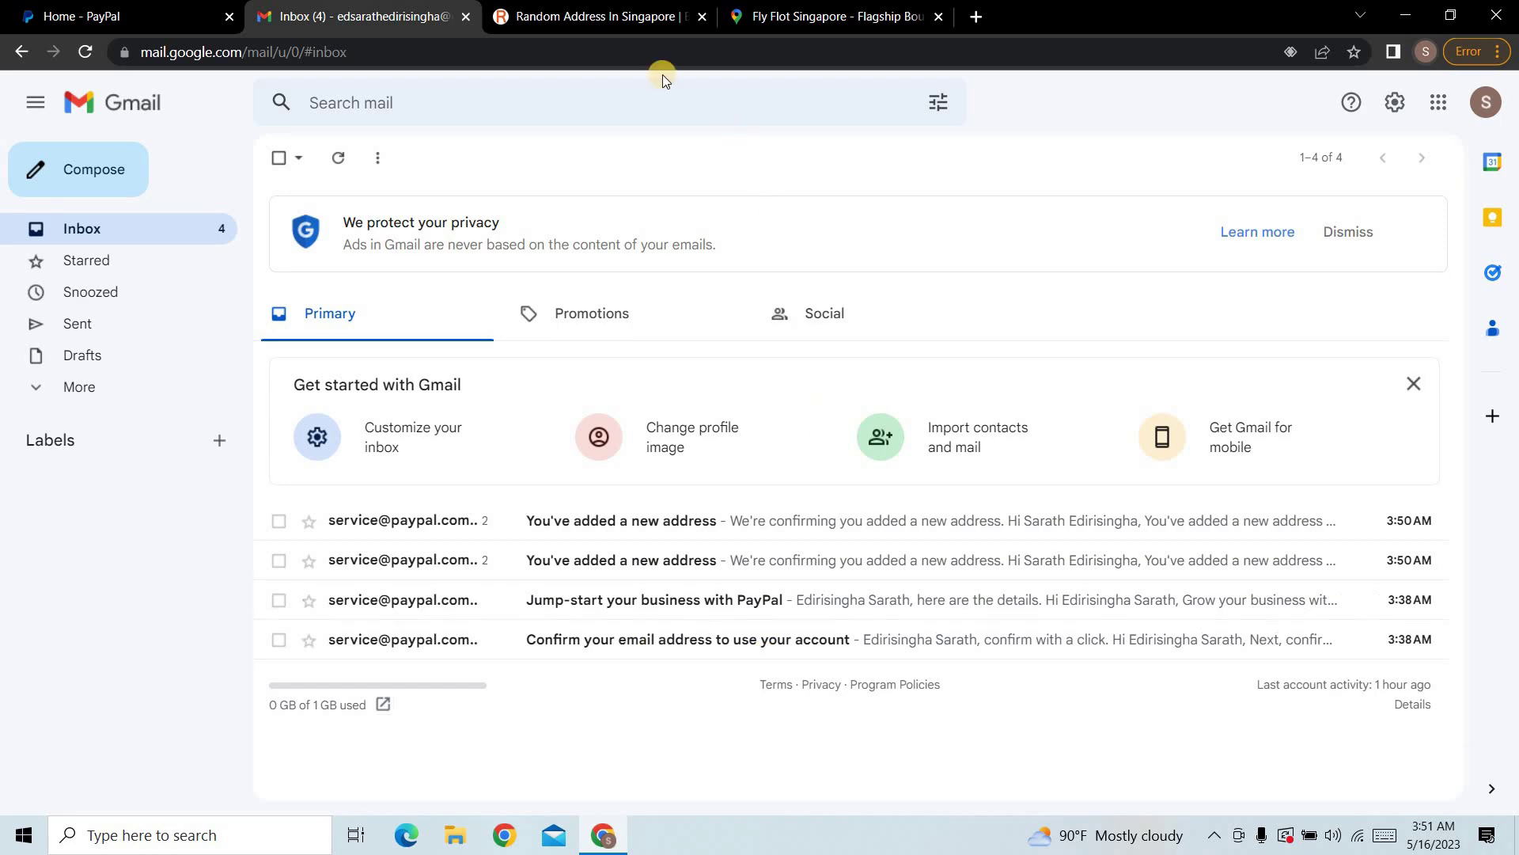
Step: Resend the confirmation link once more, then open PayPal's confirmation email in Gmail and follow its link
{"action": "left_click", "coordinate": [87, 16]}
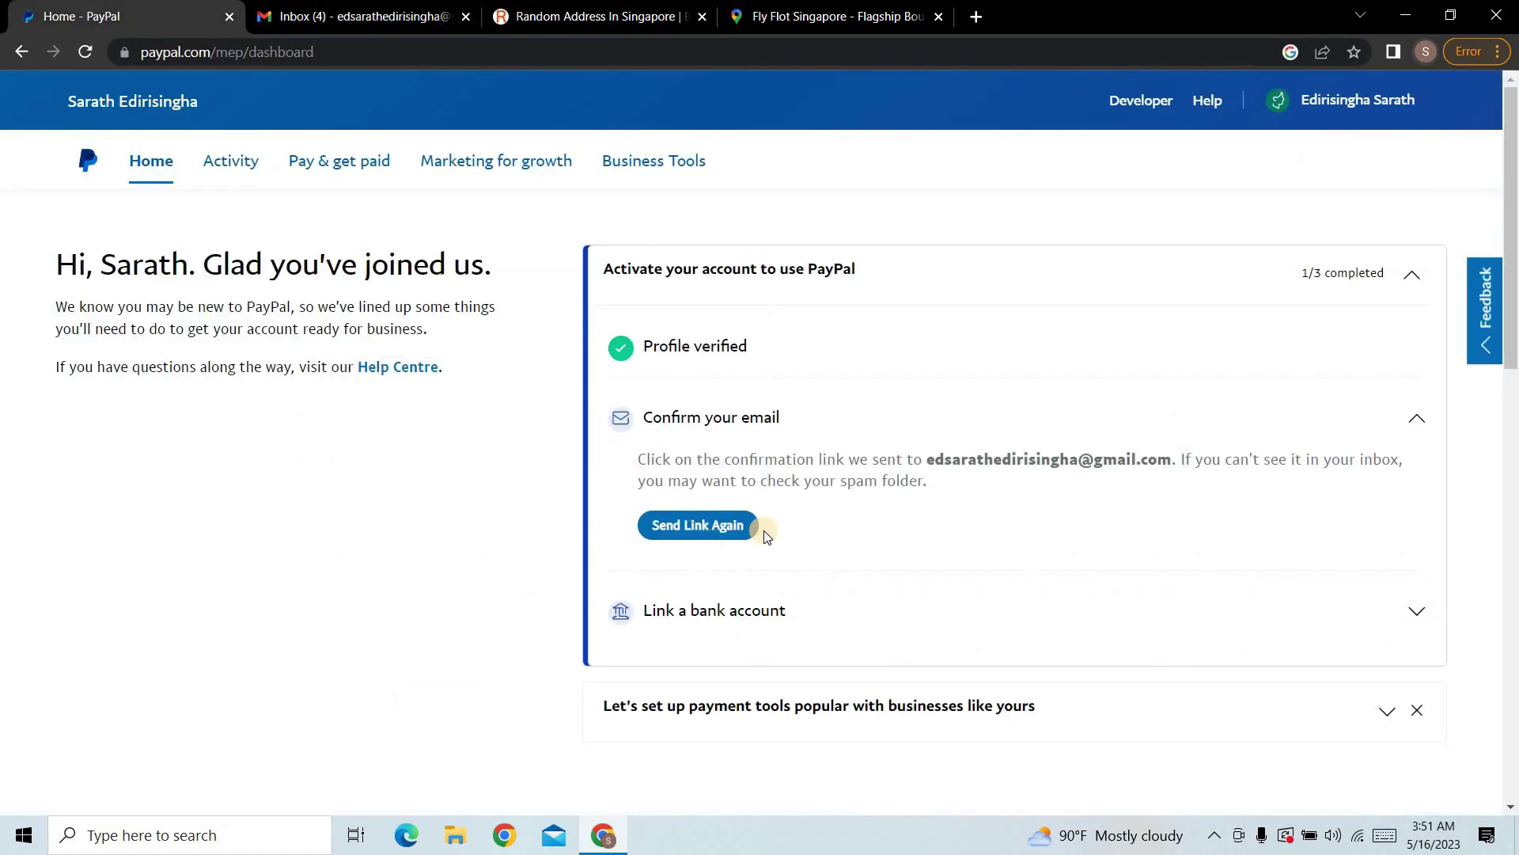
{"action": "left_click", "coordinate": [712, 519]}
{"action": "left_click", "coordinate": [356, 16]}
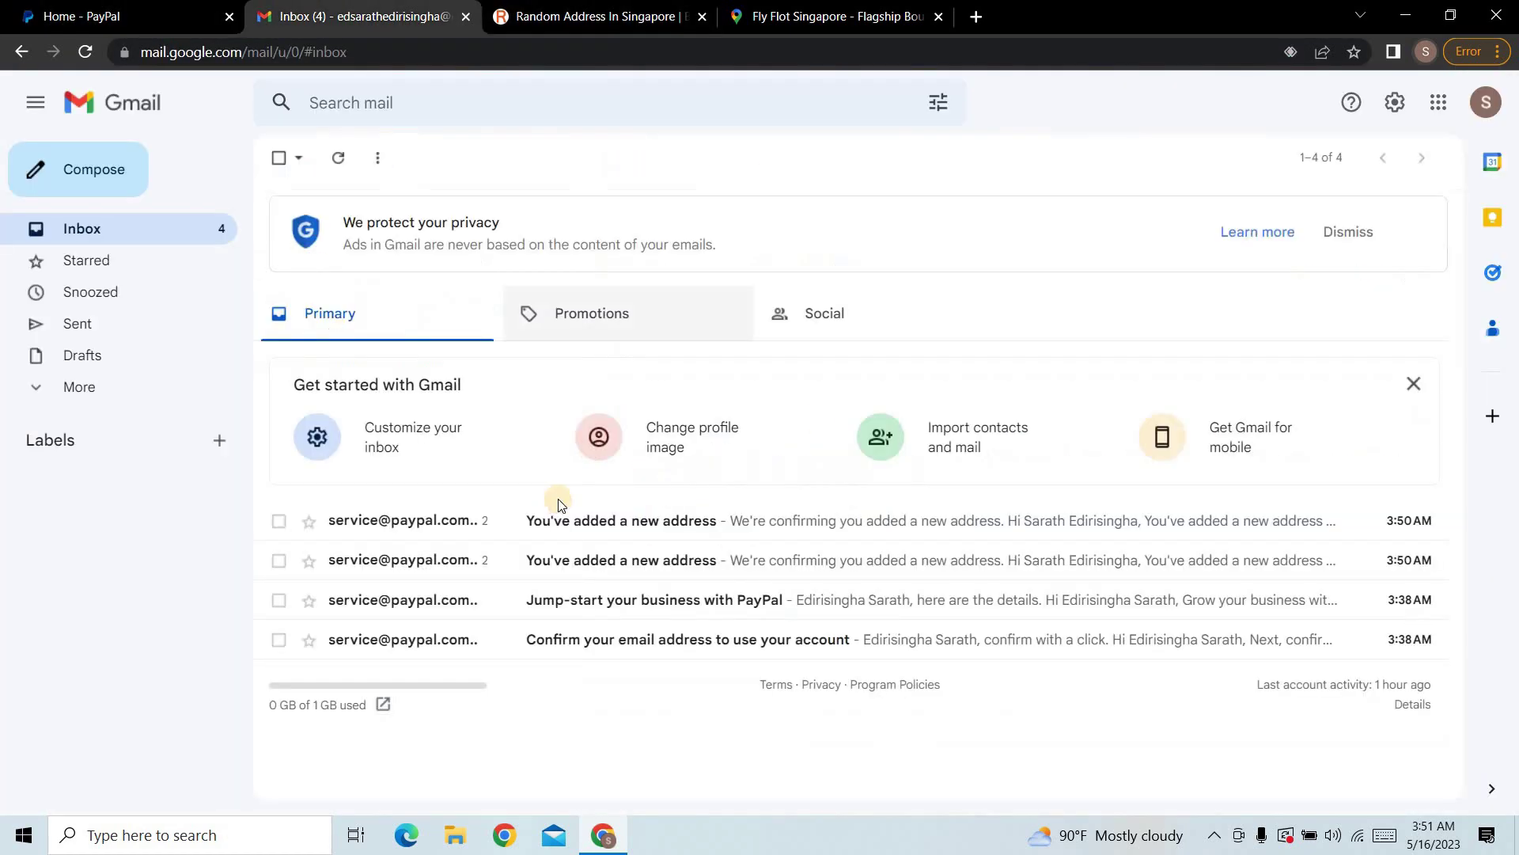
{"action": "left_click", "coordinate": [595, 643]}
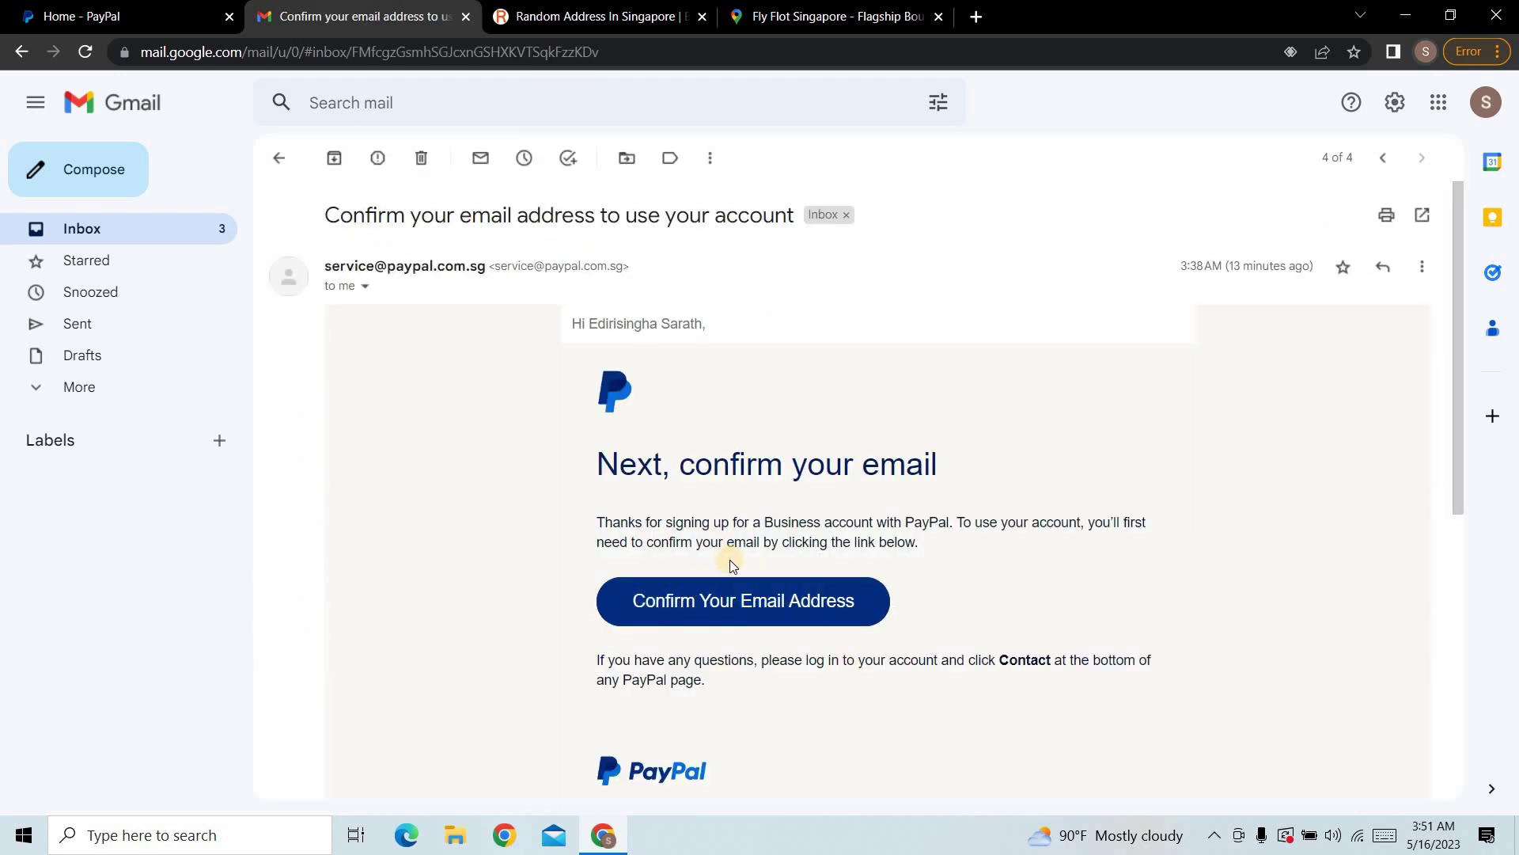
{"action": "left_click", "coordinate": [775, 614]}
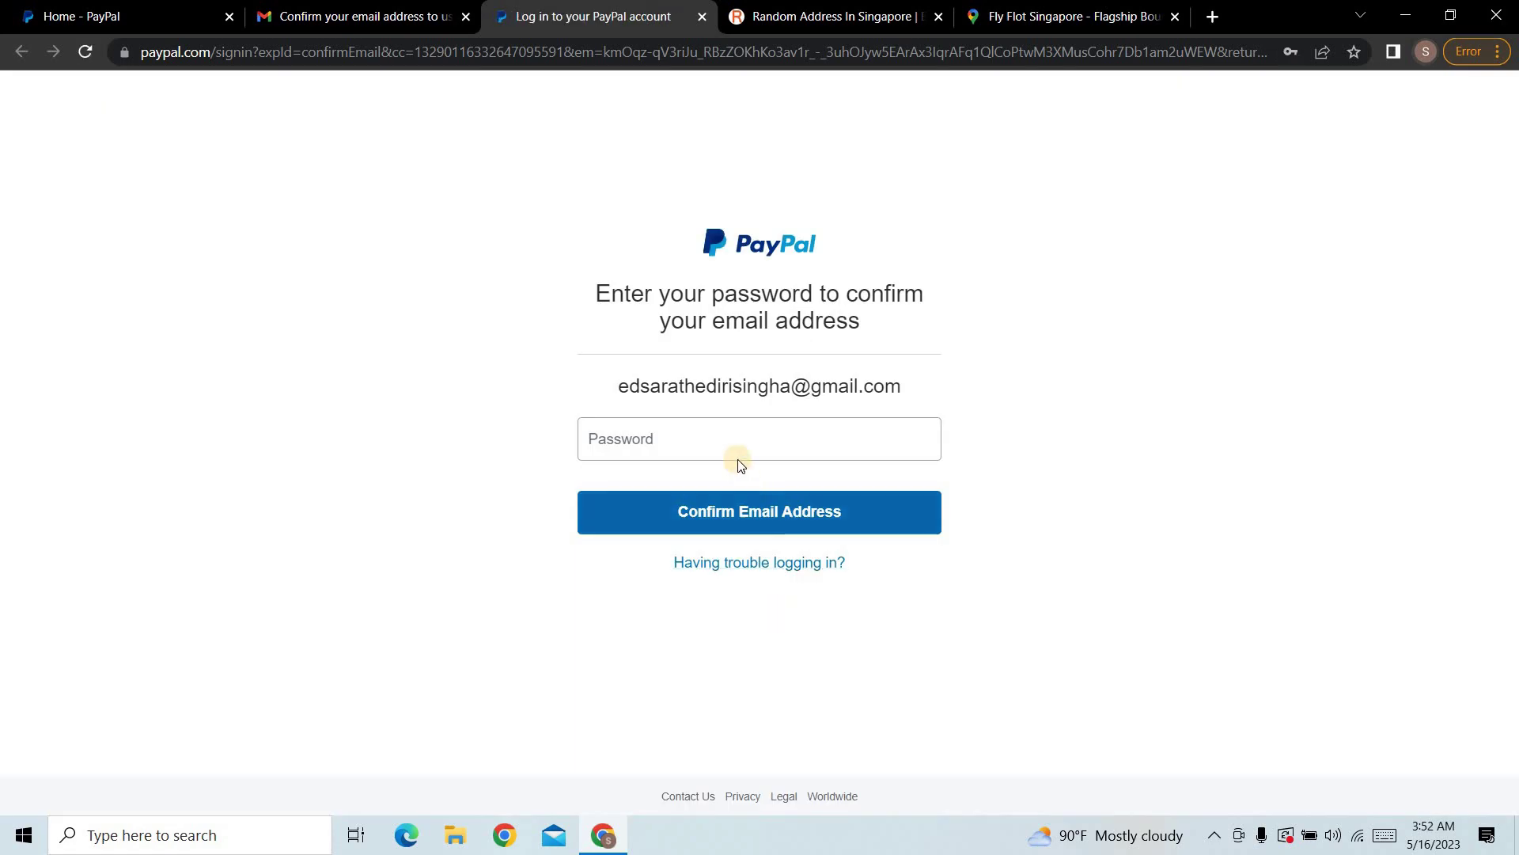
Step: Fill in the saved account password and submit to confirm the email address
{"action": "left_click", "coordinate": [740, 448]}
{"action": "left_click", "coordinate": [744, 491]}
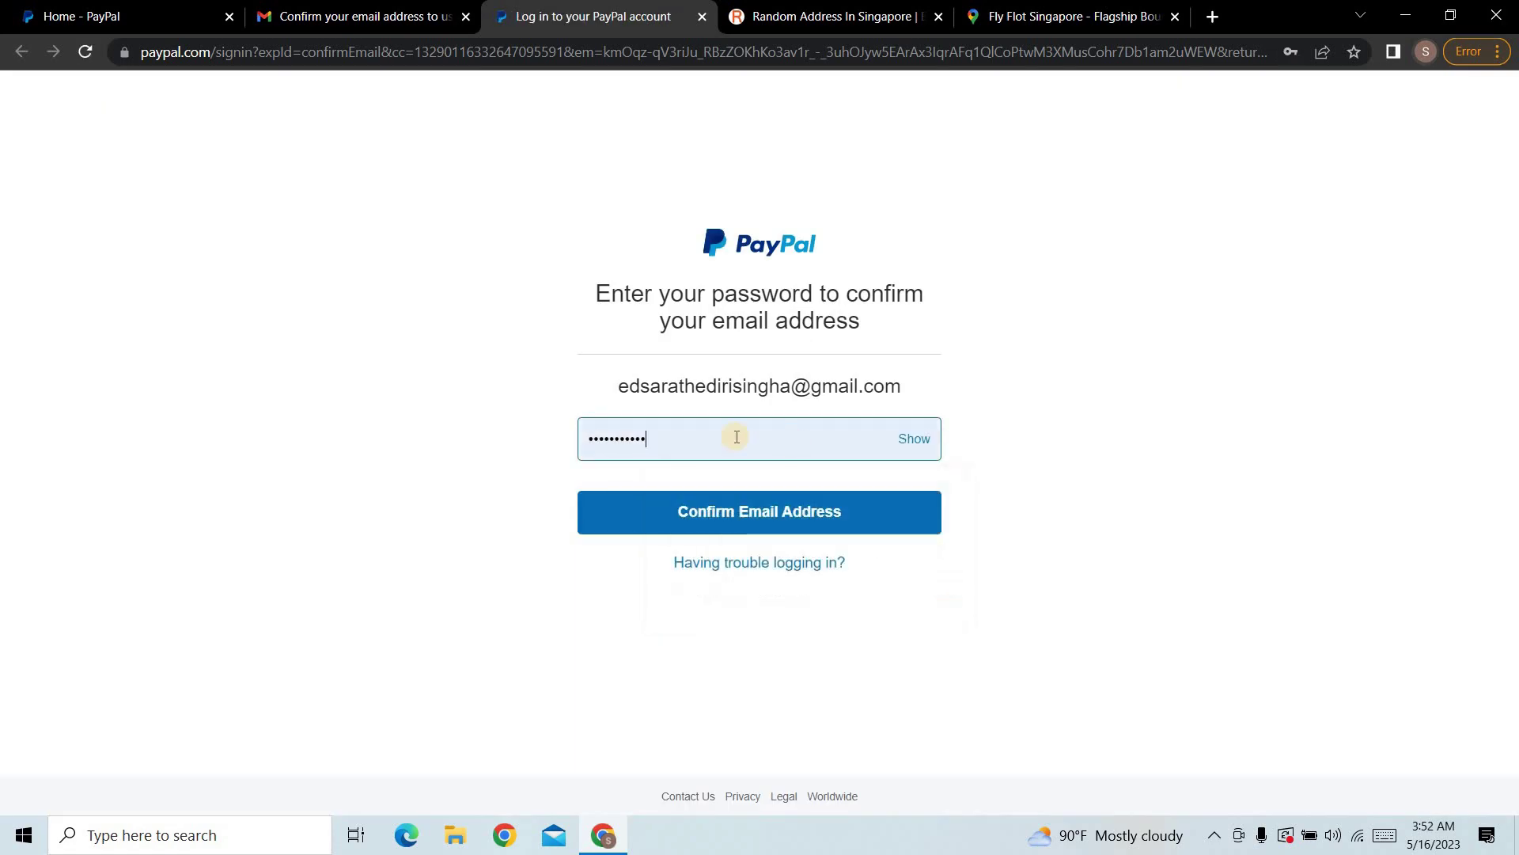
{"action": "left_click", "coordinate": [775, 513]}
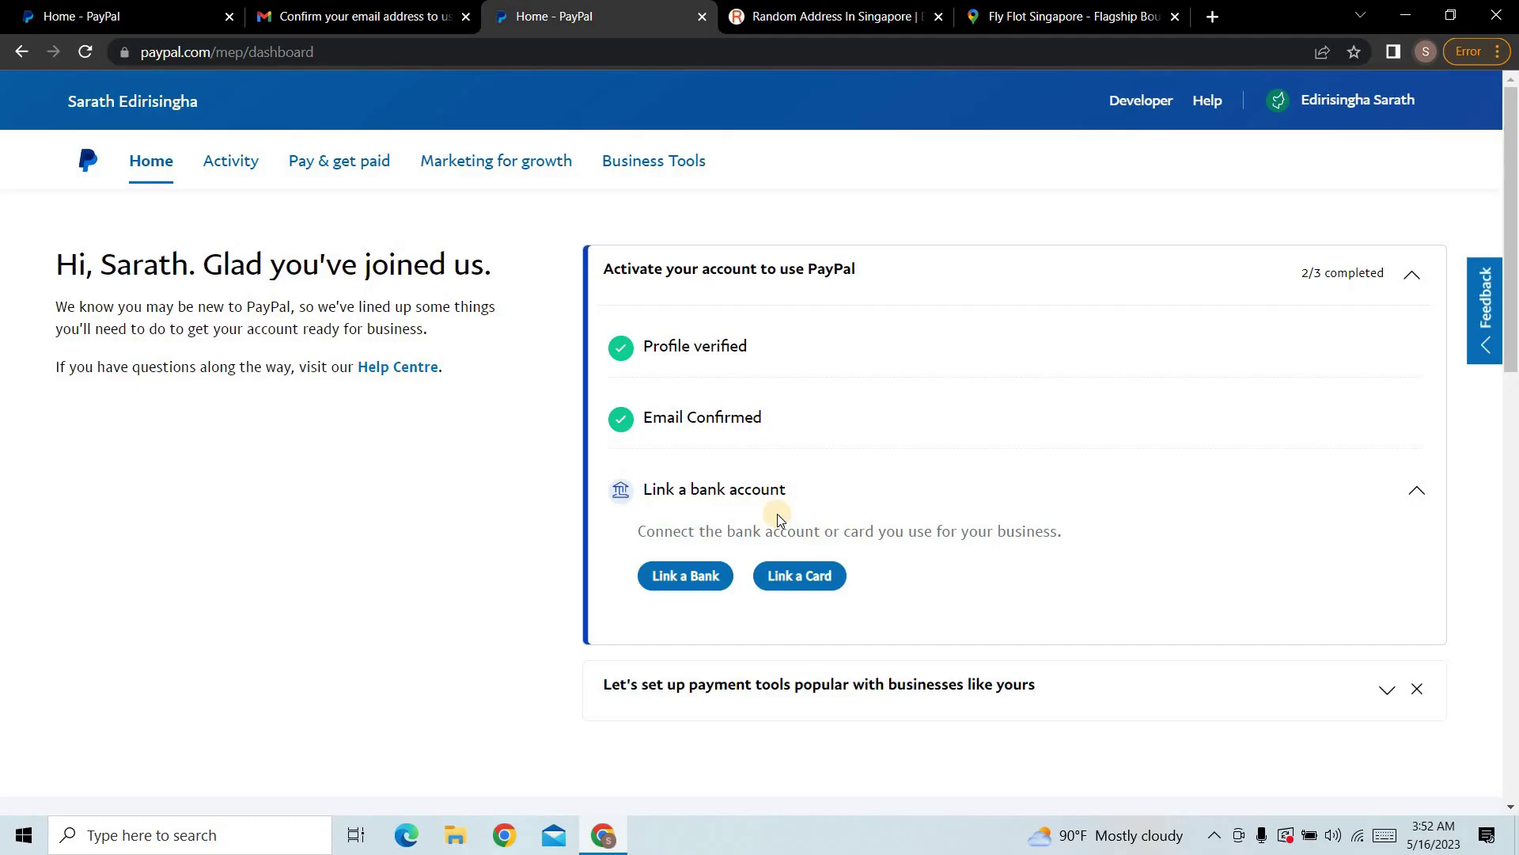
{"action": "scroll", "coordinate": [778, 518], "scroll_direction": "down", "scroll_amount": 12}
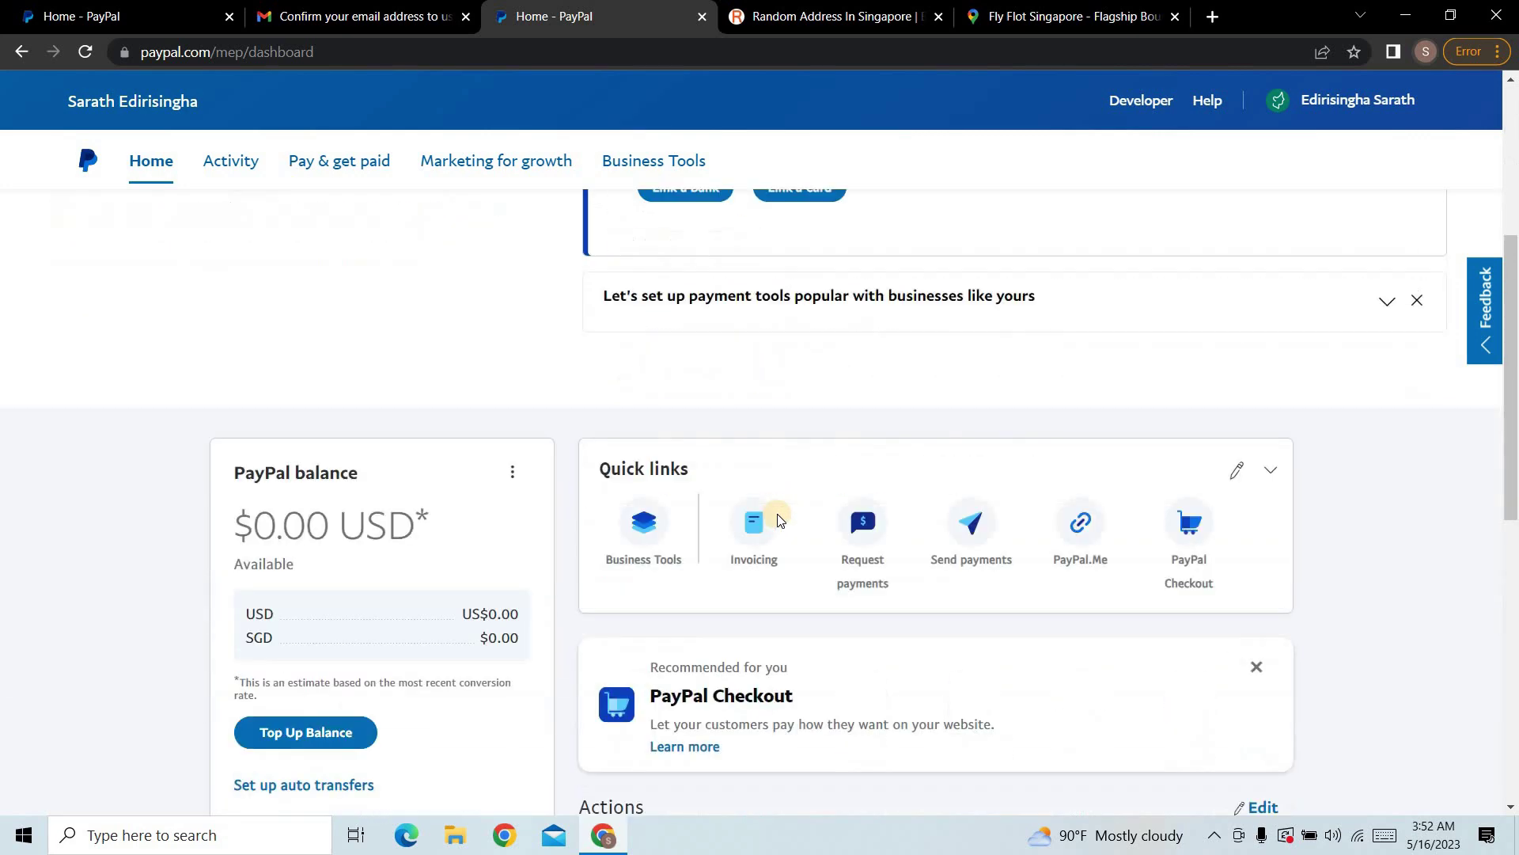
{"action": "scroll", "coordinate": [990, 726], "scroll_direction": "down", "scroll_amount": 2}
{"action": "scroll", "coordinate": [871, 715], "scroll_direction": "up", "scroll_amount": 6}
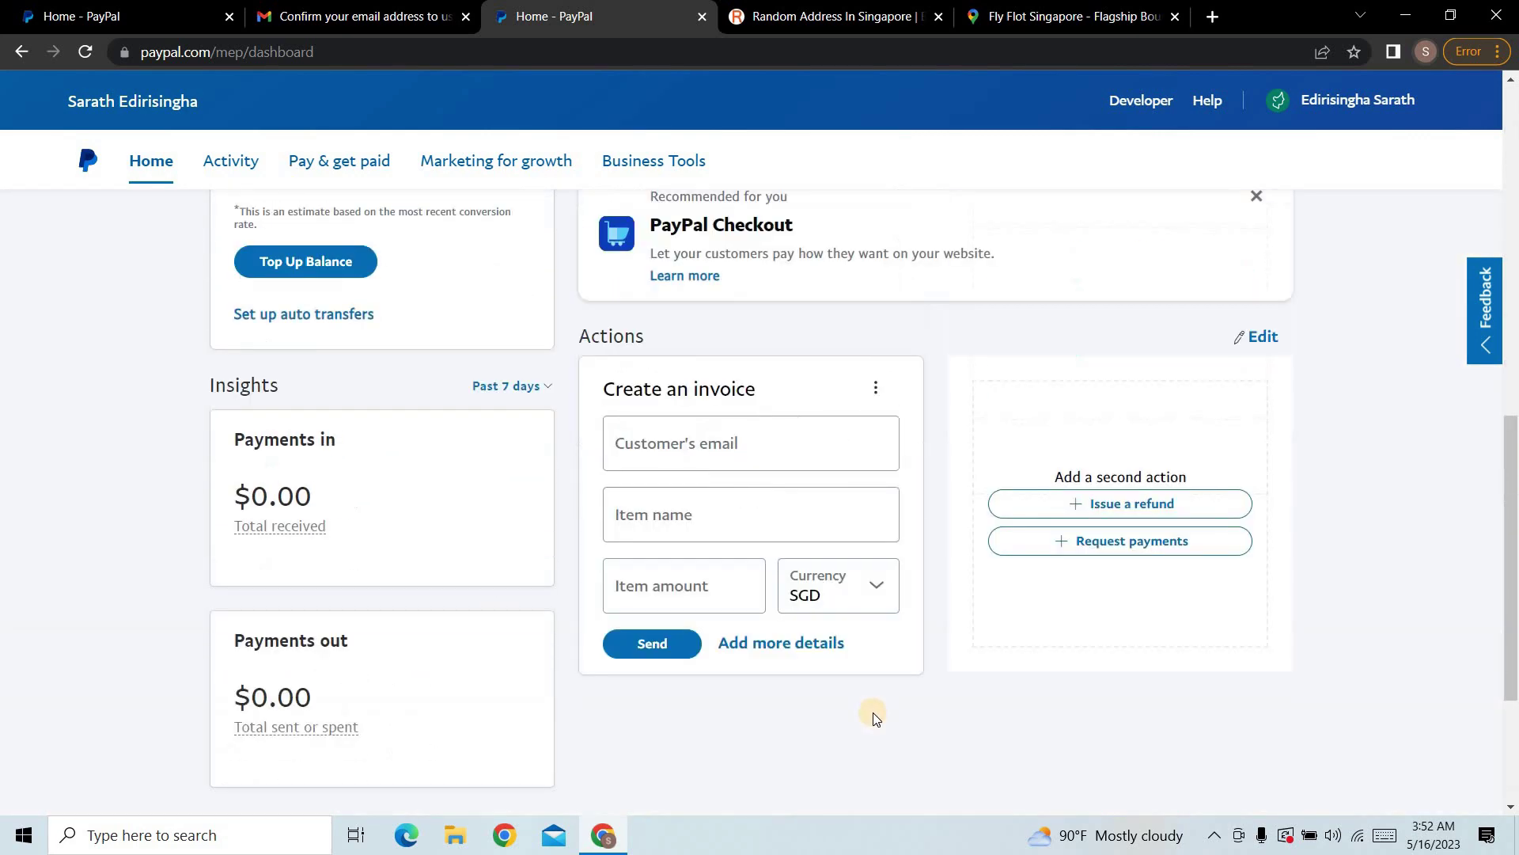
{"action": "scroll", "coordinate": [1065, 762], "scroll_direction": "down", "scroll_amount": 5}
{"action": "scroll", "coordinate": [1064, 761], "scroll_direction": "down", "scroll_amount": 1}
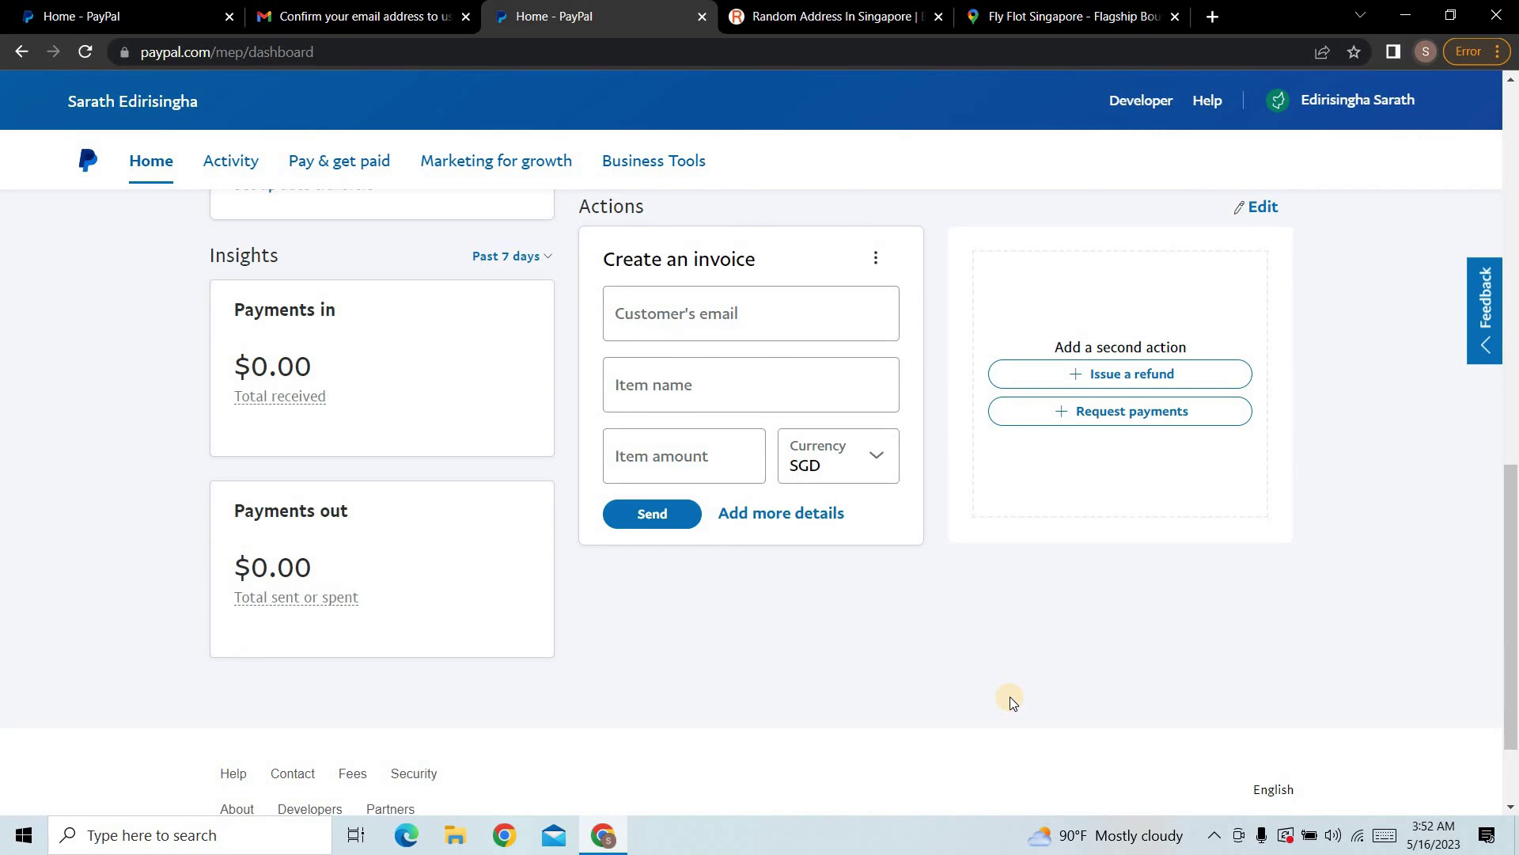
{"action": "scroll", "coordinate": [999, 694], "scroll_direction": "up", "scroll_amount": 15}
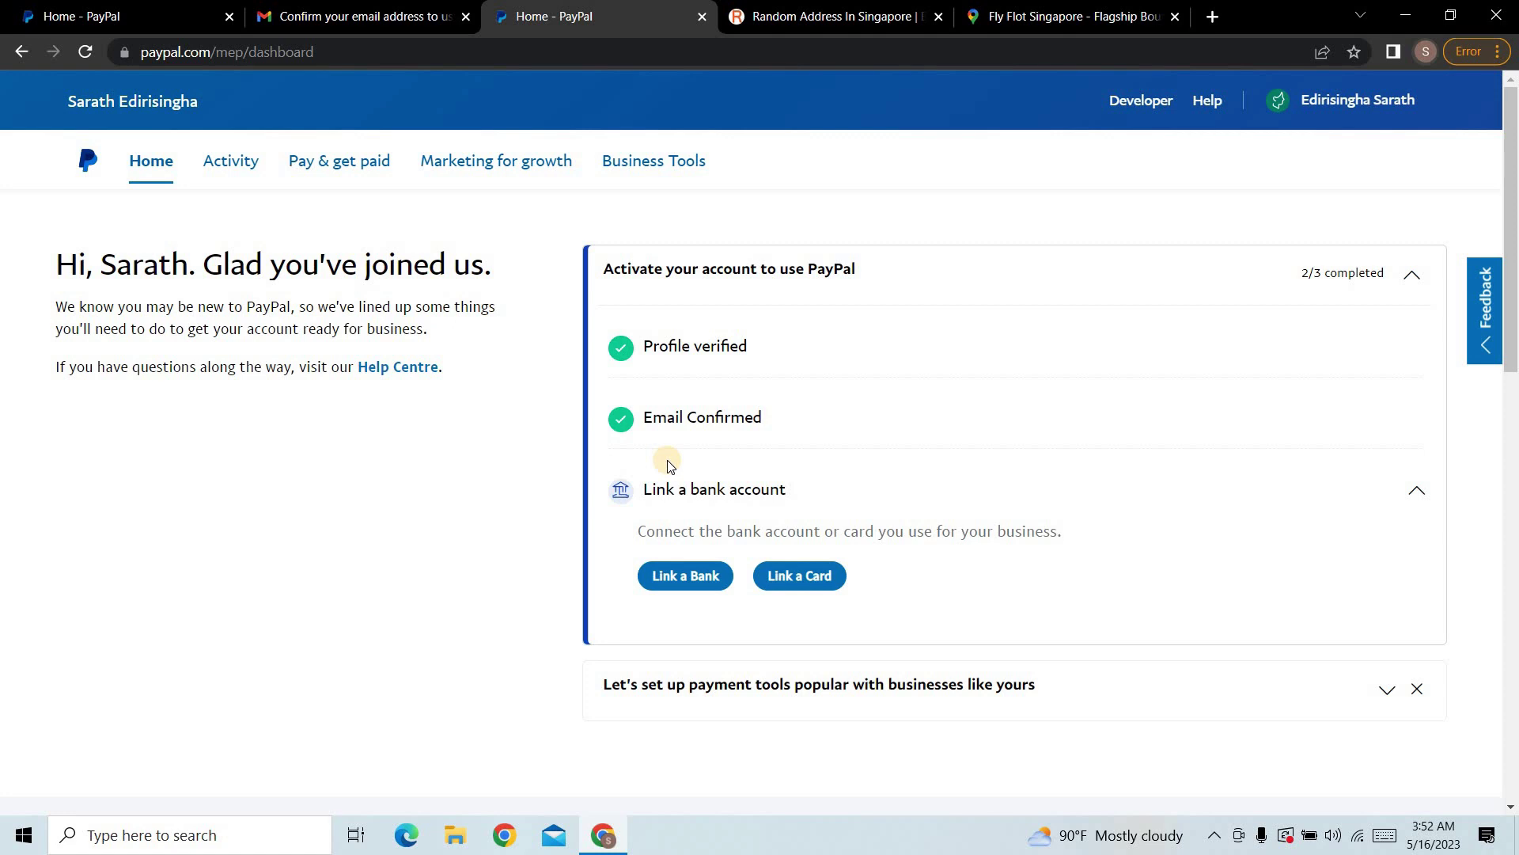
Step: Start linking a card, paste the Mastercard number, change the expiry to 12/24, and re-enter the CVV
{"action": "left_click", "coordinate": [806, 583]}
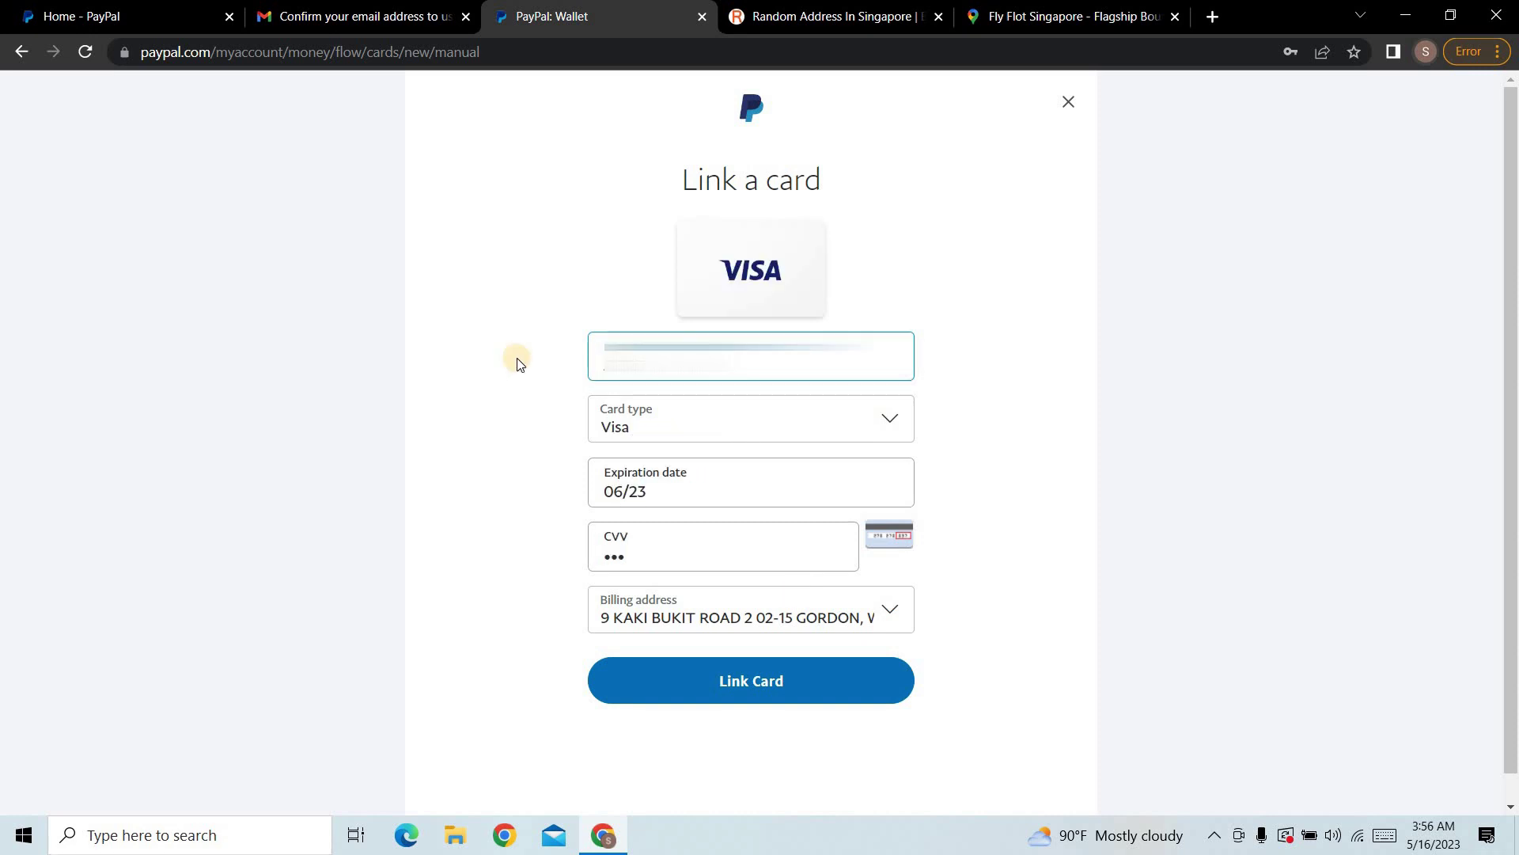
{"action": "key", "text": "ctrl+v"}
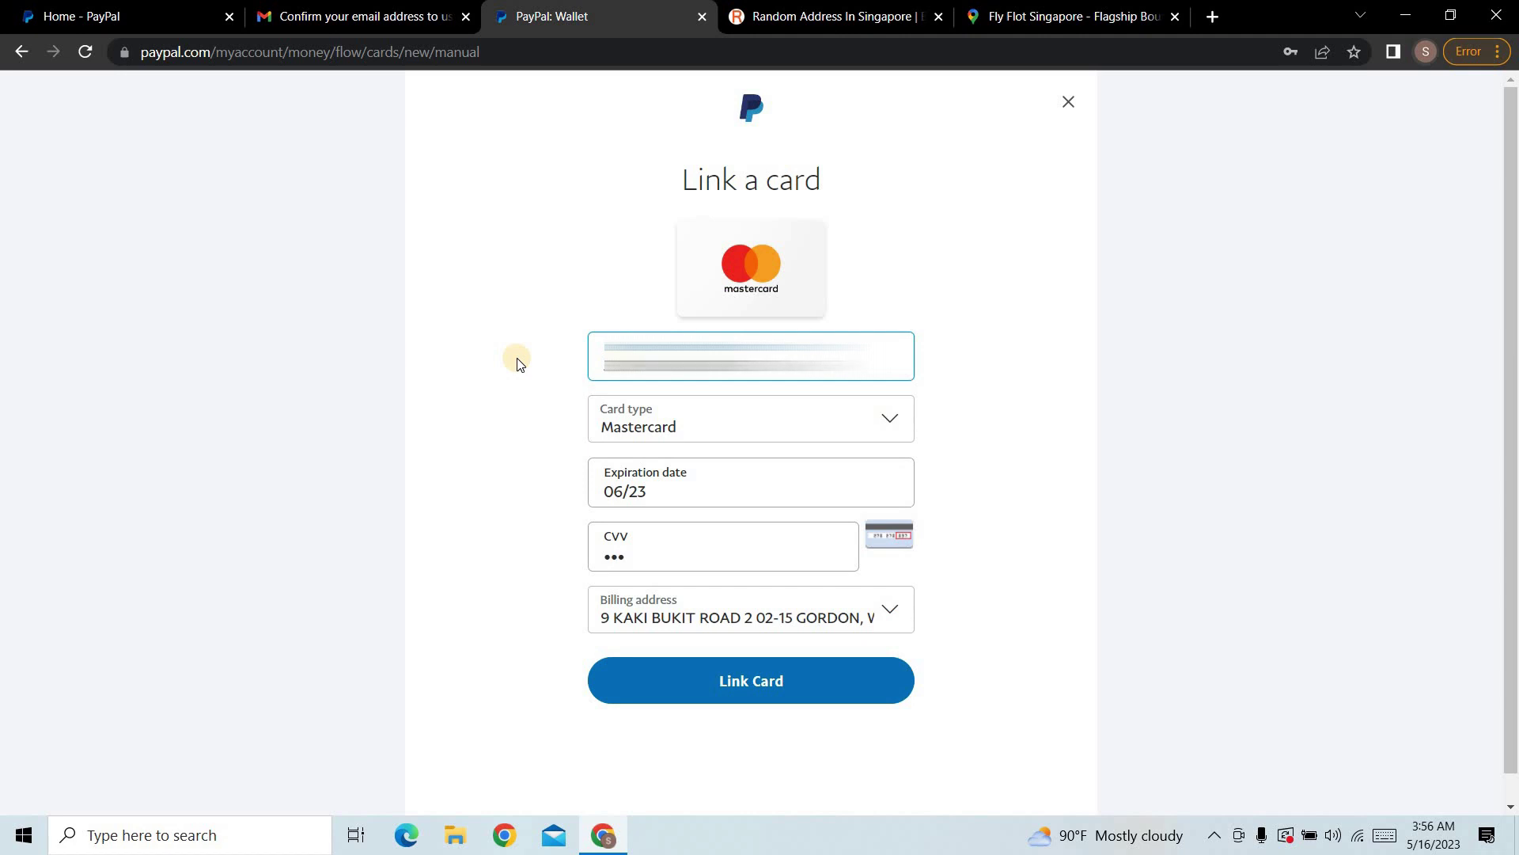
{"action": "left_click", "coordinate": [755, 486]}
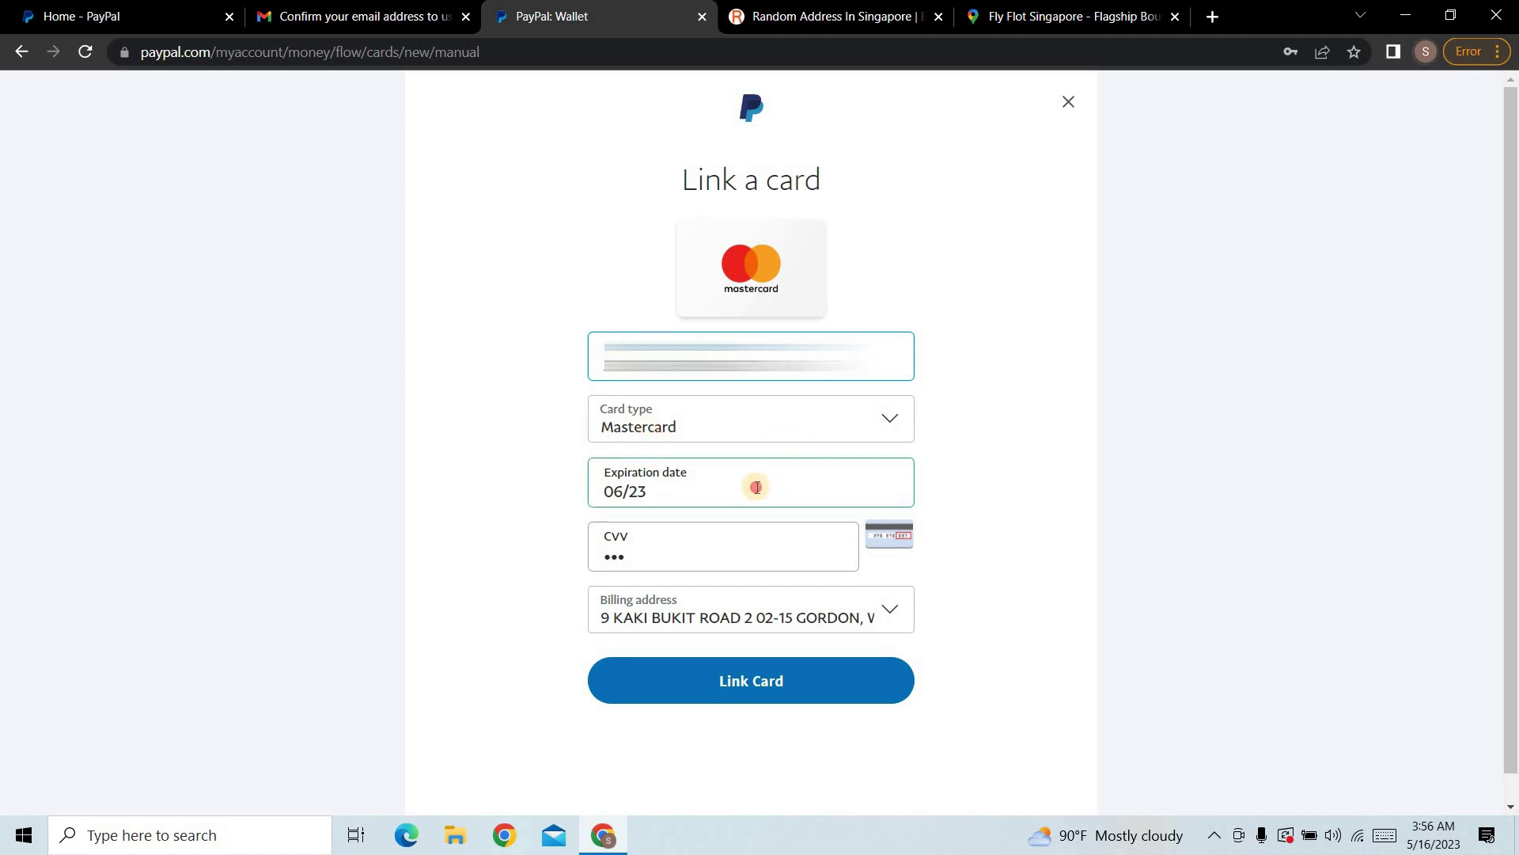
{"action": "left_click_drag", "start_coordinate": [718, 496], "coordinate": [480, 494]}
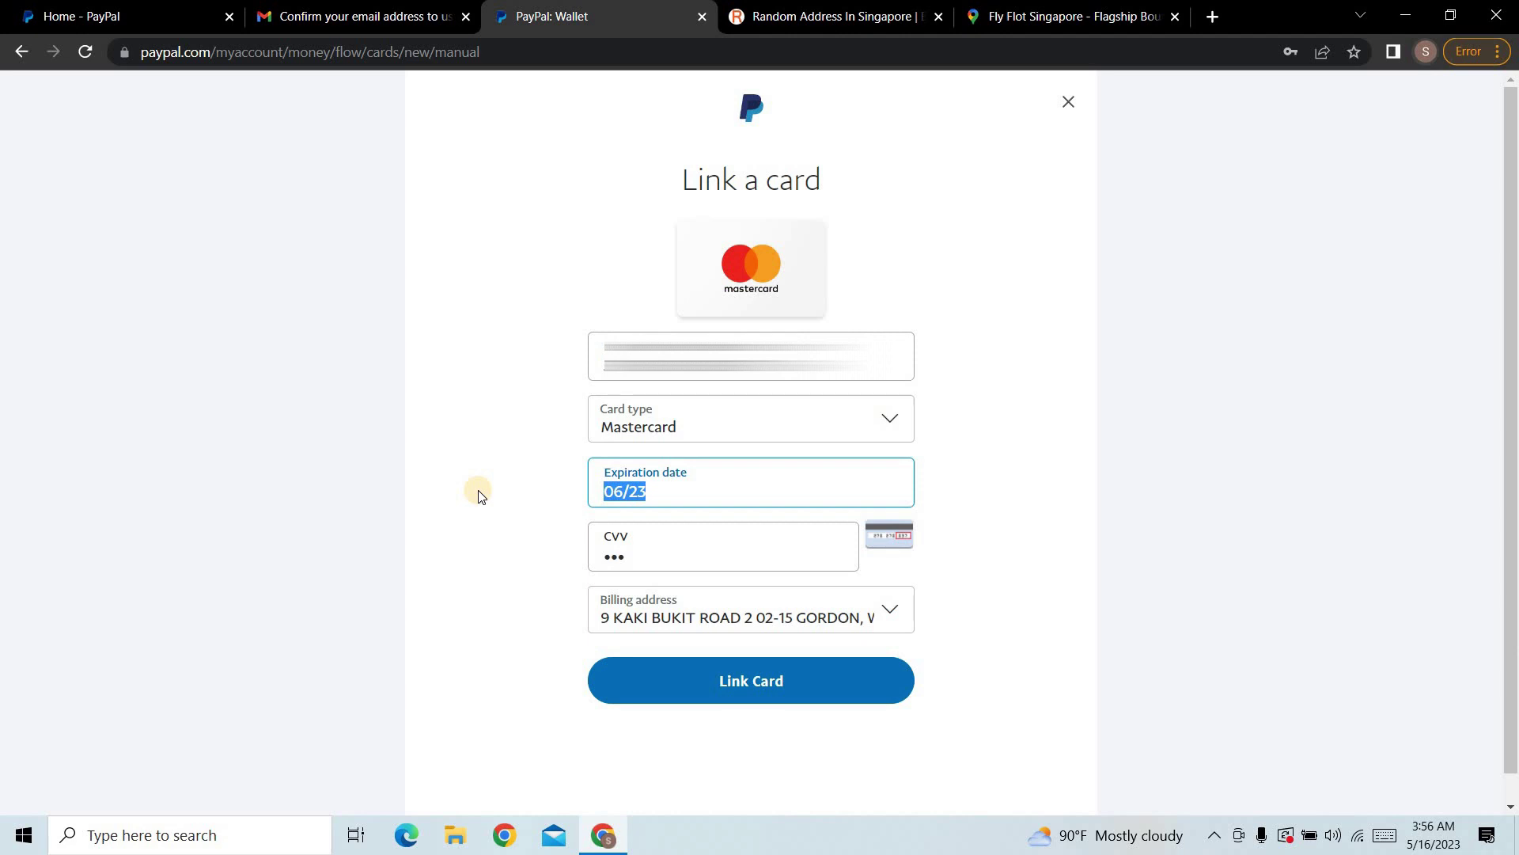
{"action": "type", "text": "12/24"}
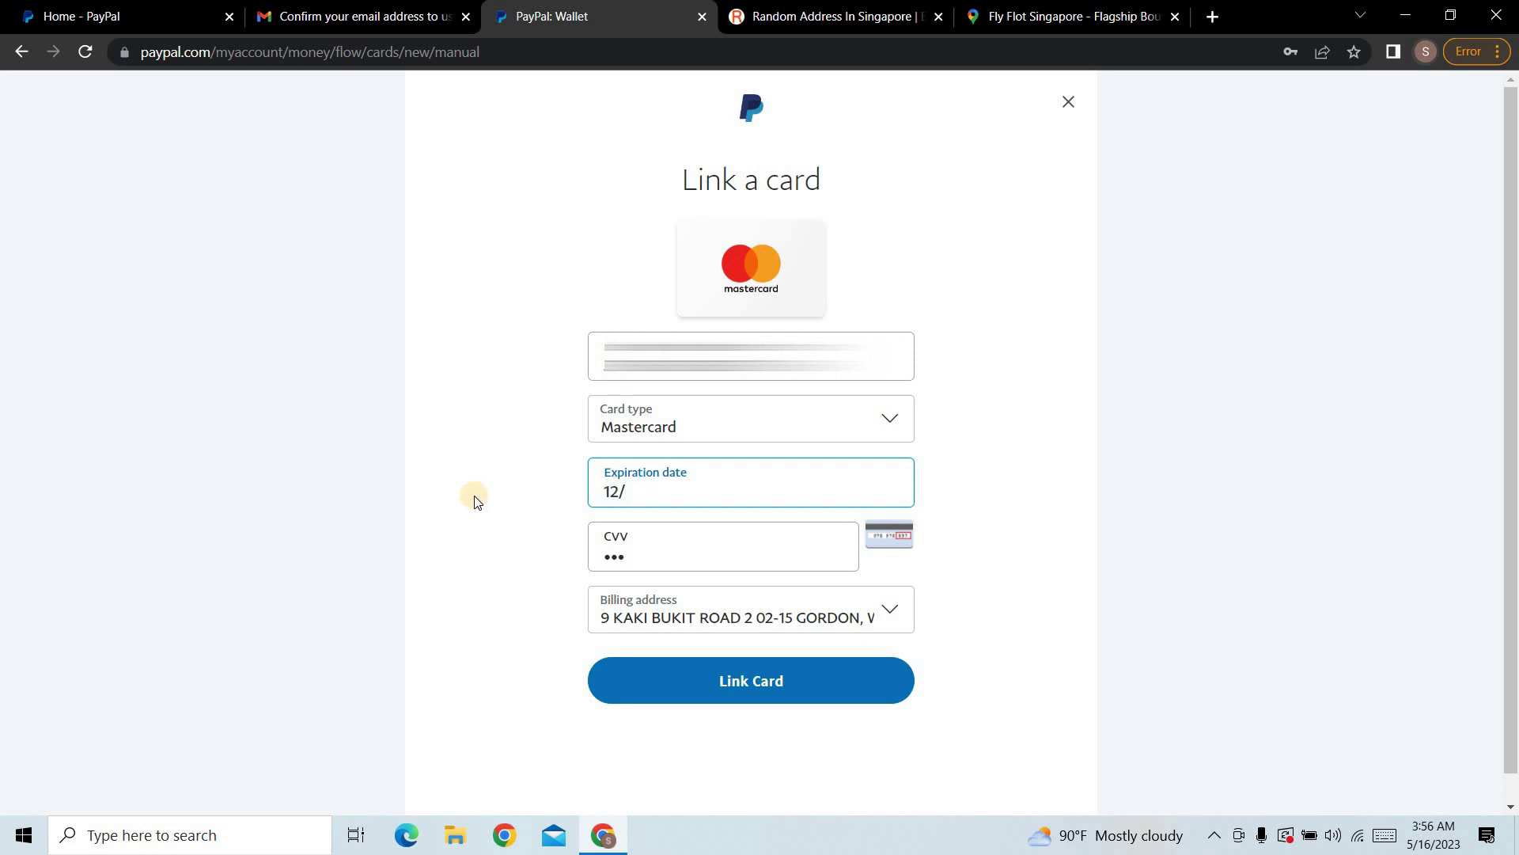
{"action": "double_click", "coordinate": [685, 567]}
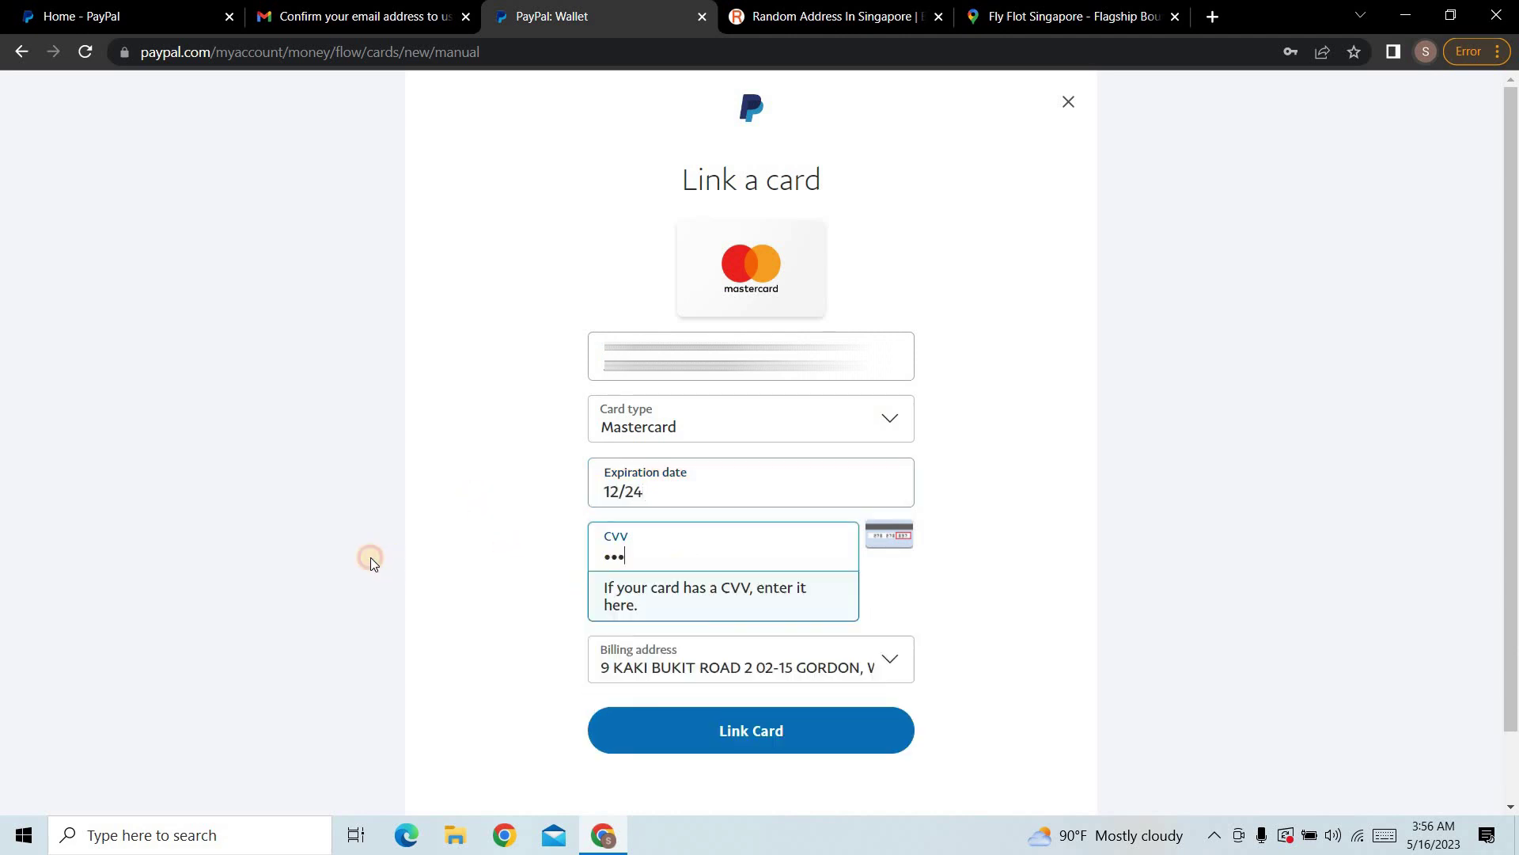
{"action": "type", "text": "123"}
{"action": "left_click", "coordinate": [900, 586]}
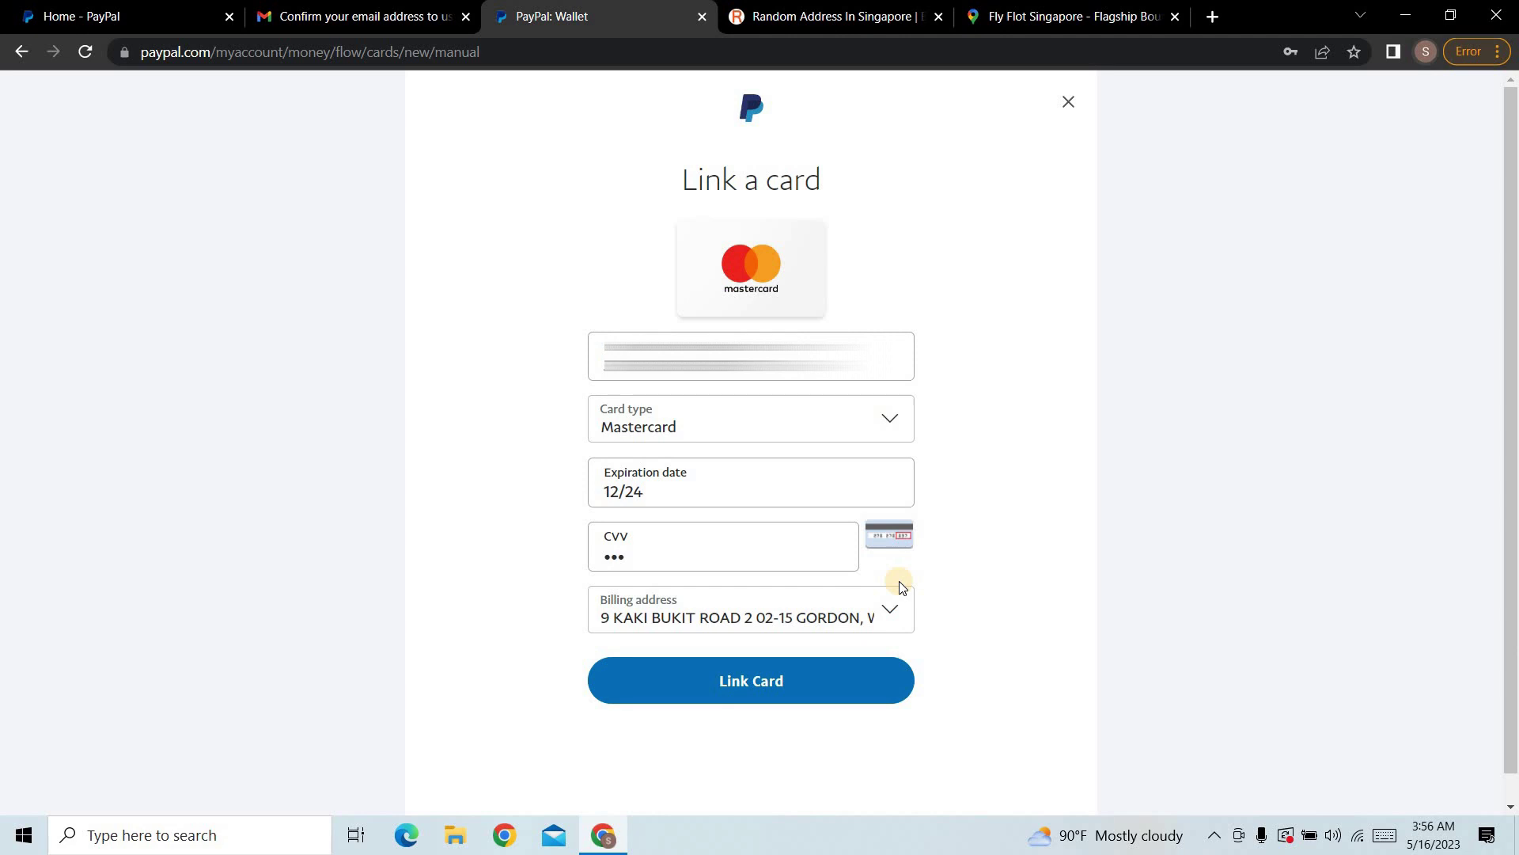
Step: Submit the card, then close the Link a card form after the invalid card number error
{"action": "left_click", "coordinate": [747, 681]}
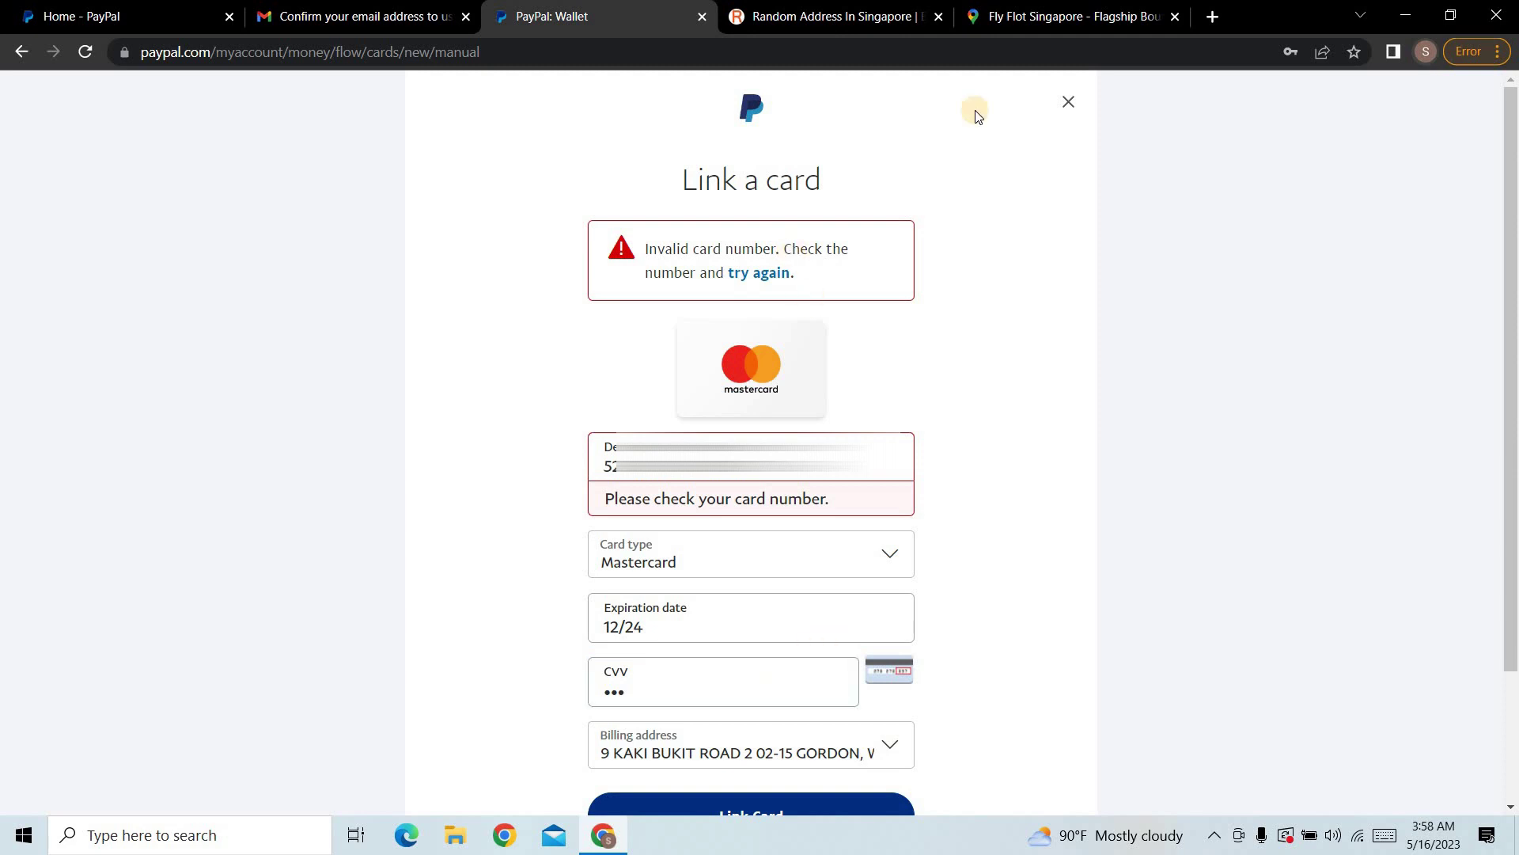
{"action": "left_click", "coordinate": [1066, 105]}
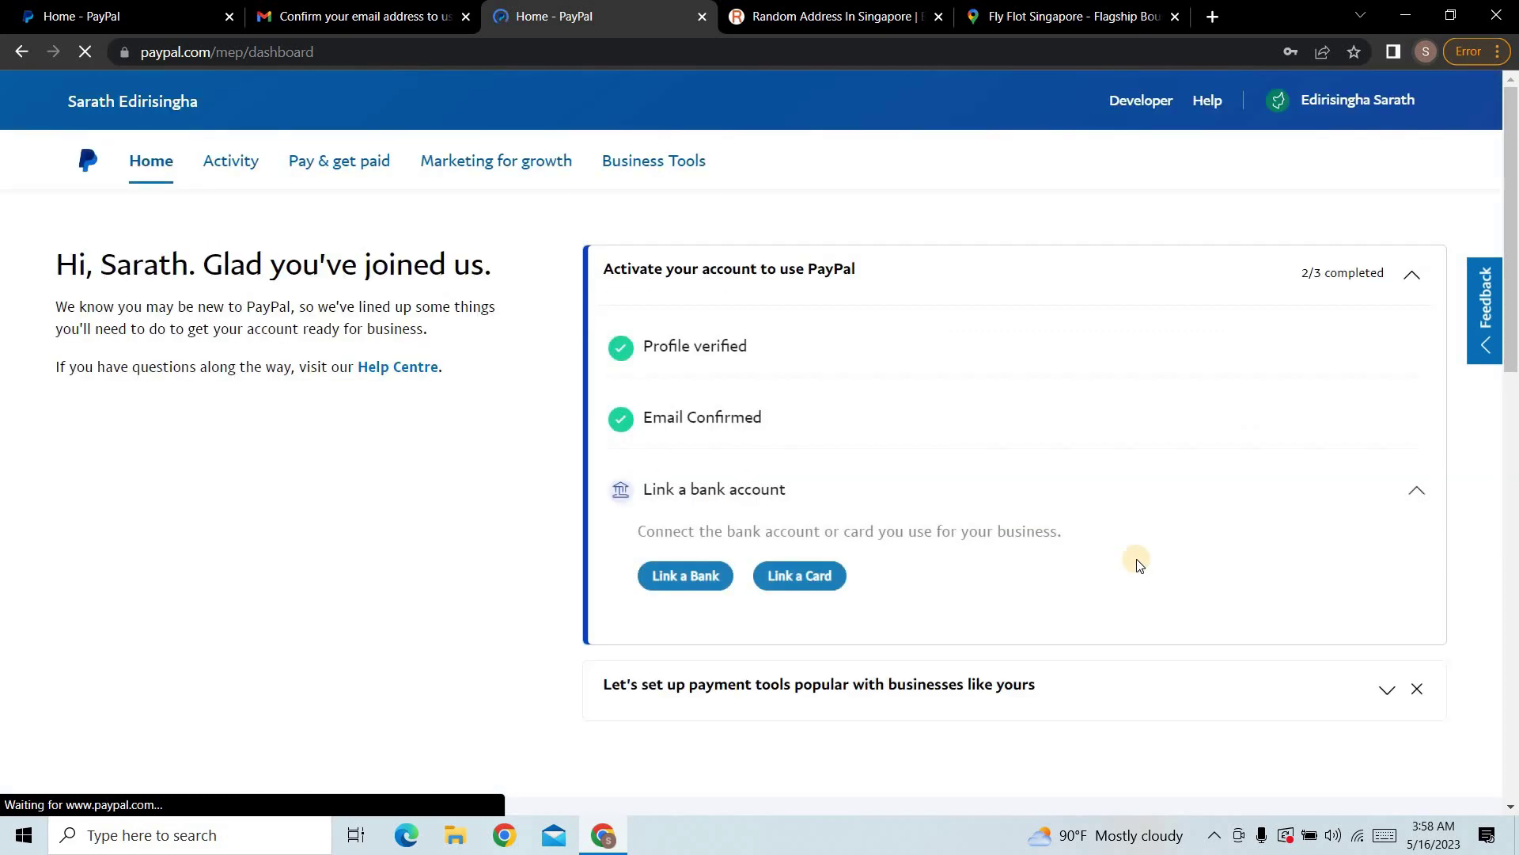
Step: Go to Account settings through the account-name menu at the top right of the dashboard
{"action": "scroll", "coordinate": [1140, 566], "scroll_direction": "down", "scroll_amount": 3}
{"action": "scroll", "coordinate": [1155, 575], "scroll_direction": "down", "scroll_amount": 8}
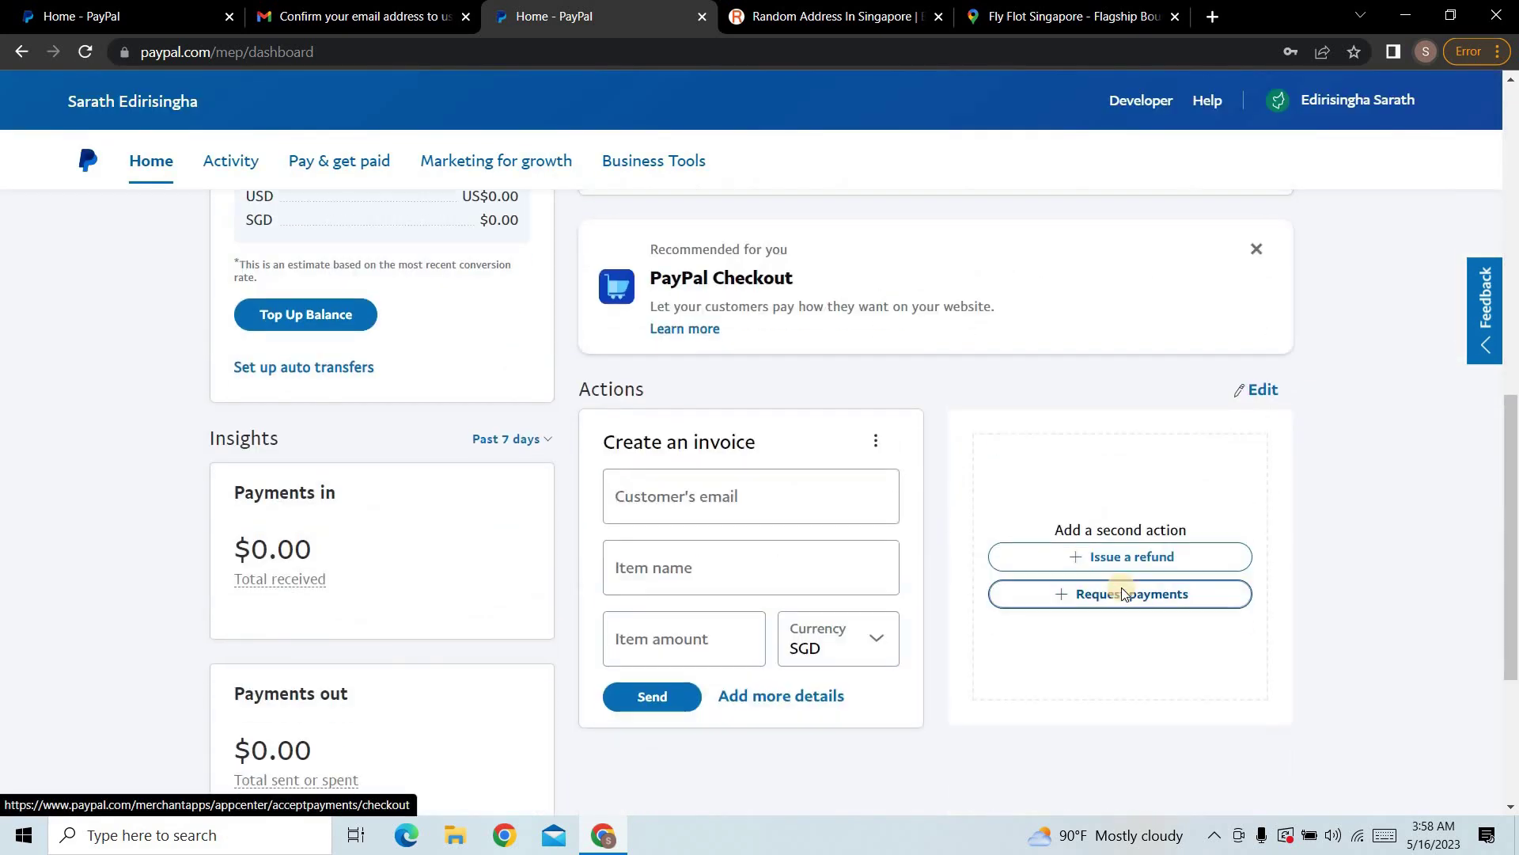
{"action": "scroll", "coordinate": [1269, 288], "scroll_direction": "up", "scroll_amount": 10}
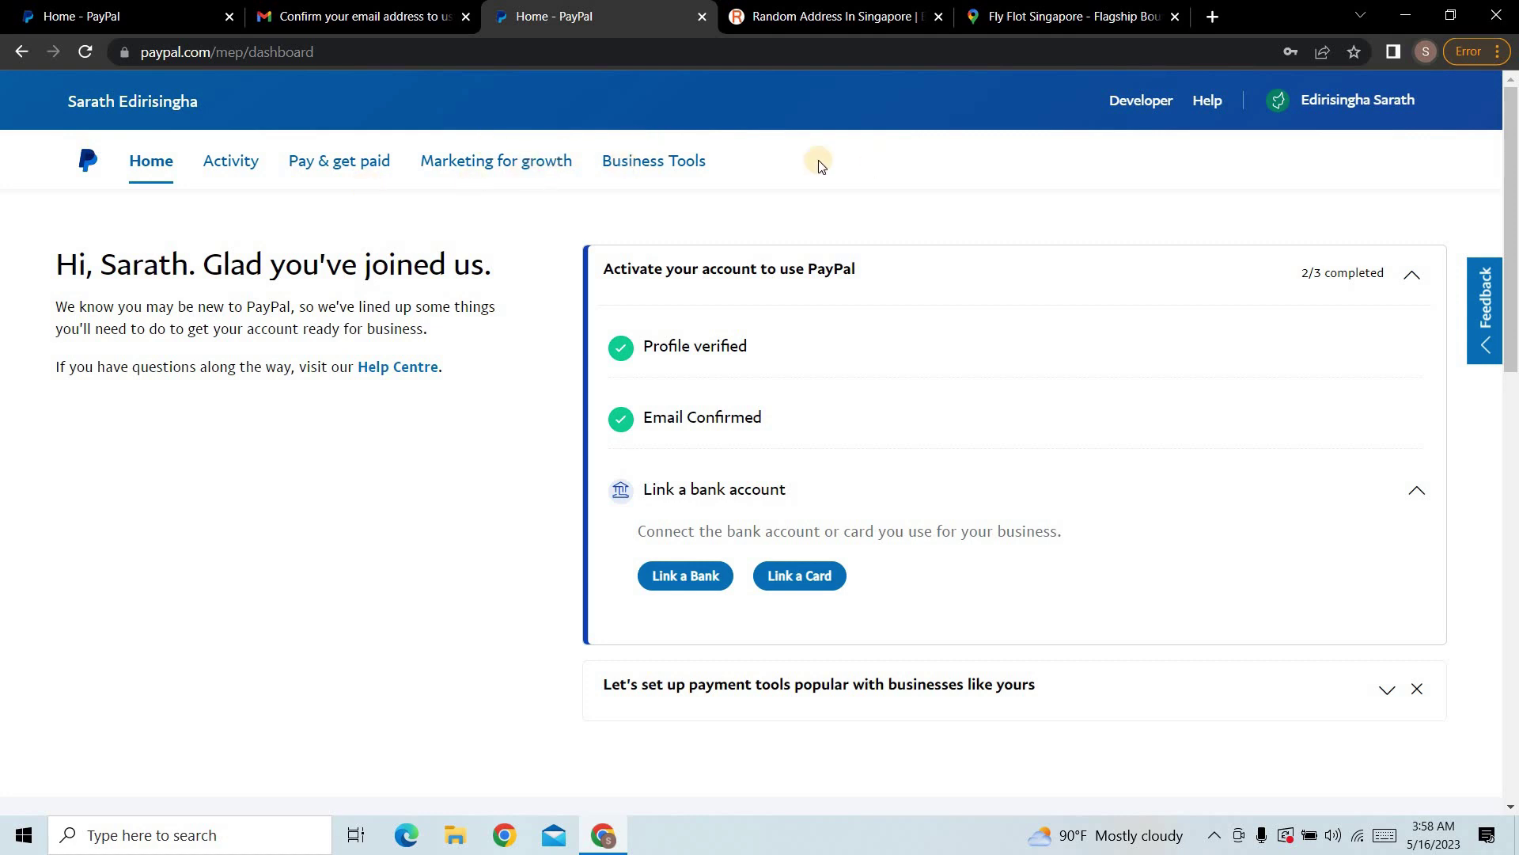
{"action": "left_click", "coordinate": [1380, 101]}
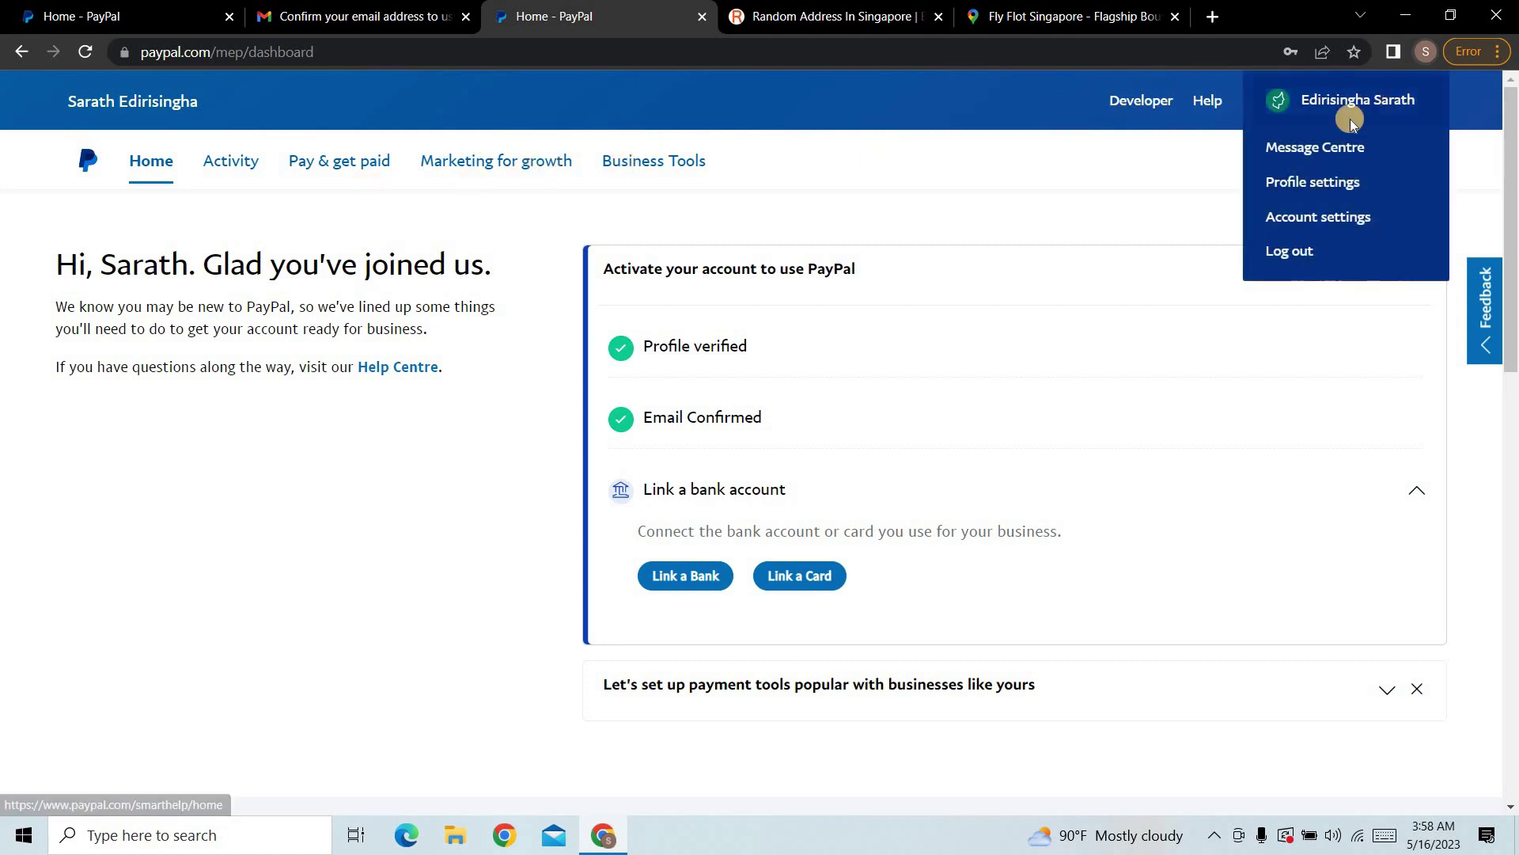
{"action": "left_click", "coordinate": [1312, 229]}
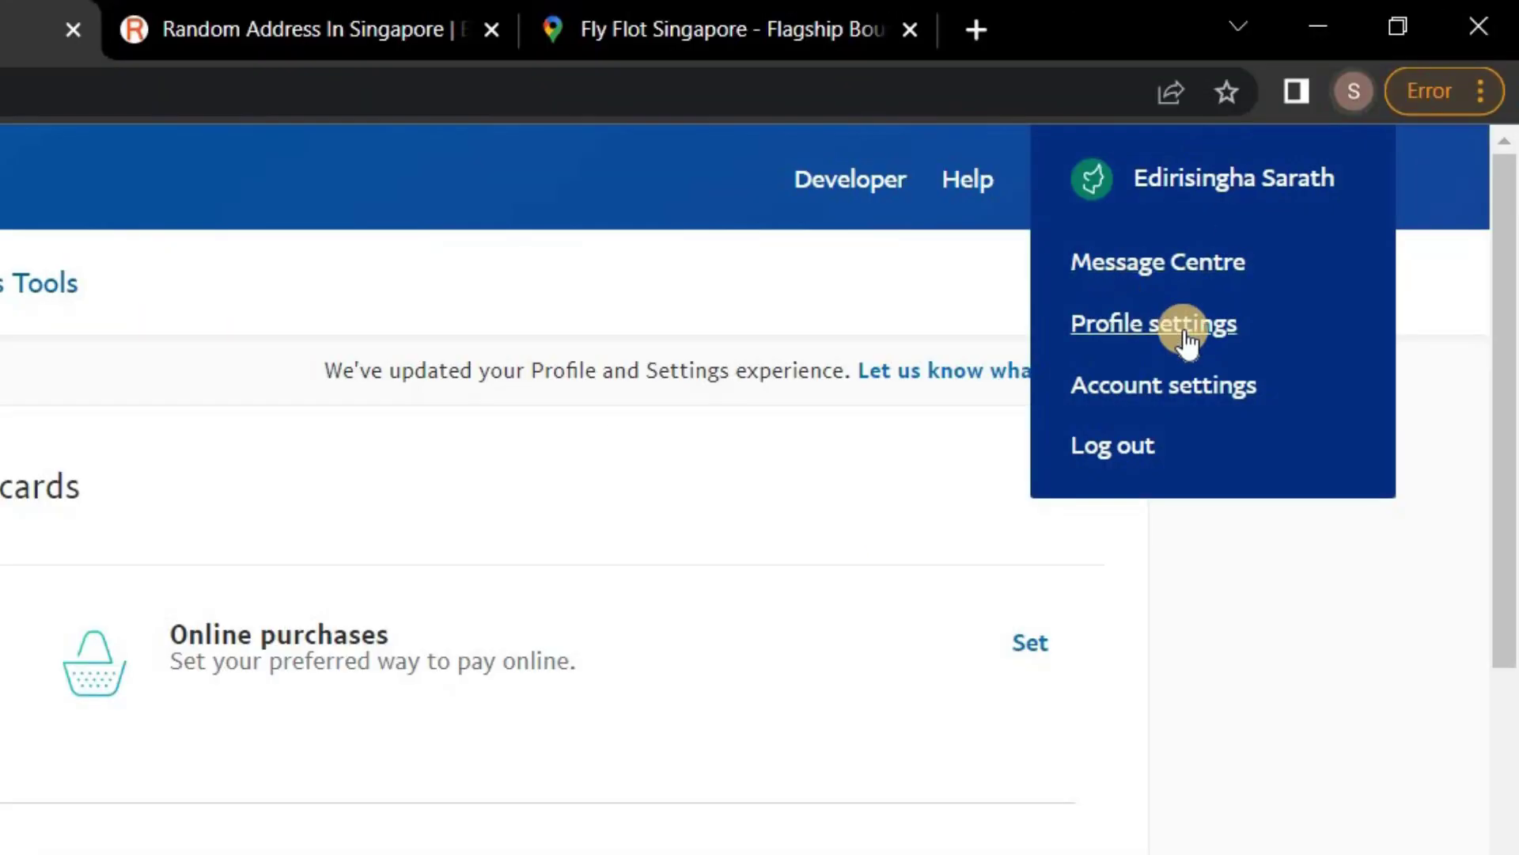
Step: Edit the primary phone number in Profile settings, set its type to Mobile, and confirm the change
{"action": "left_click", "coordinate": [1199, 333]}
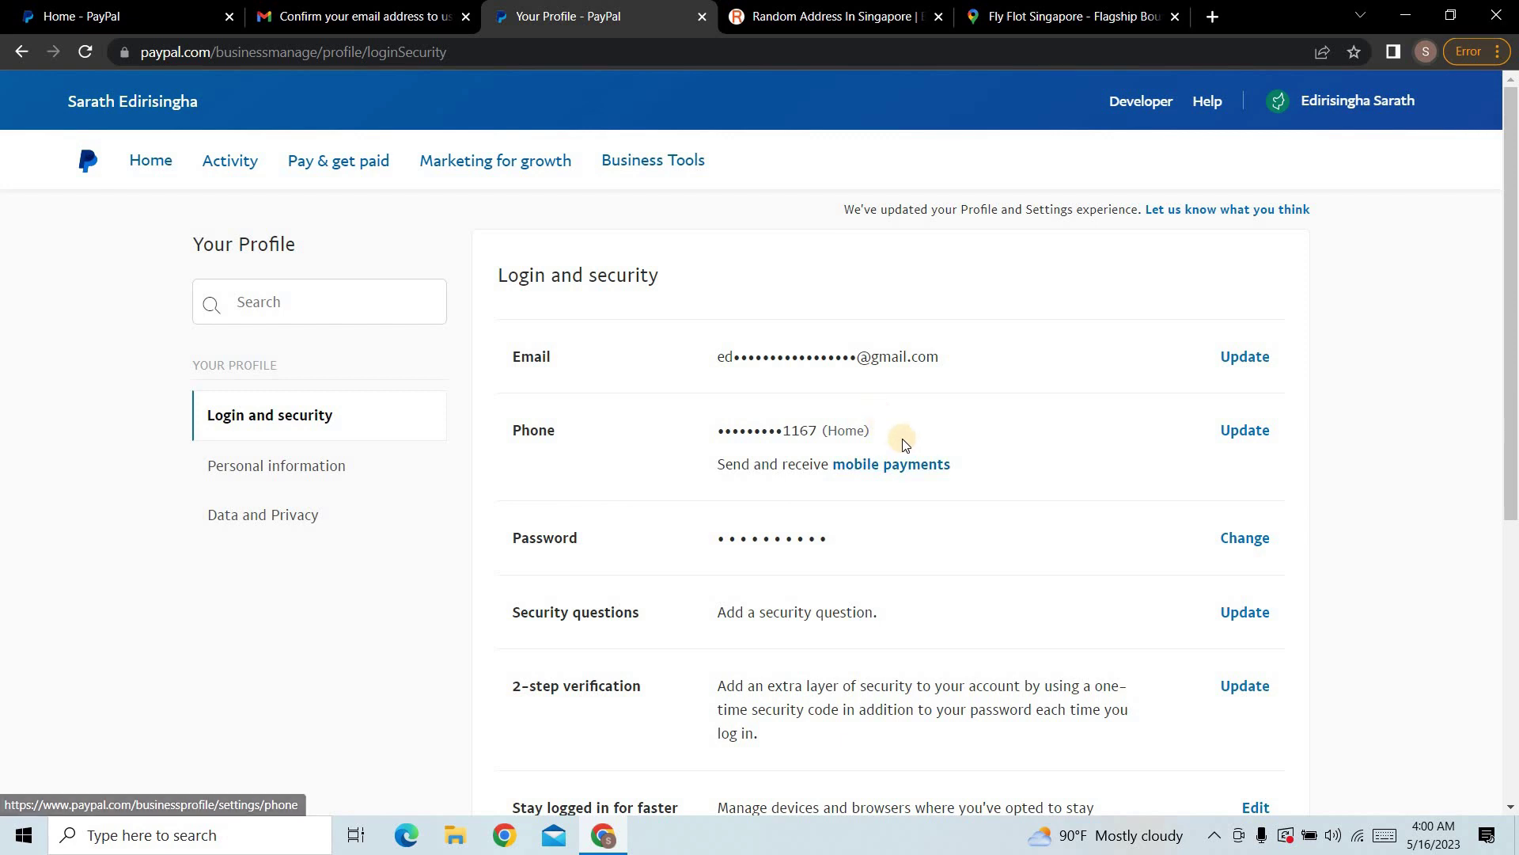
{"action": "left_click", "coordinate": [866, 467]}
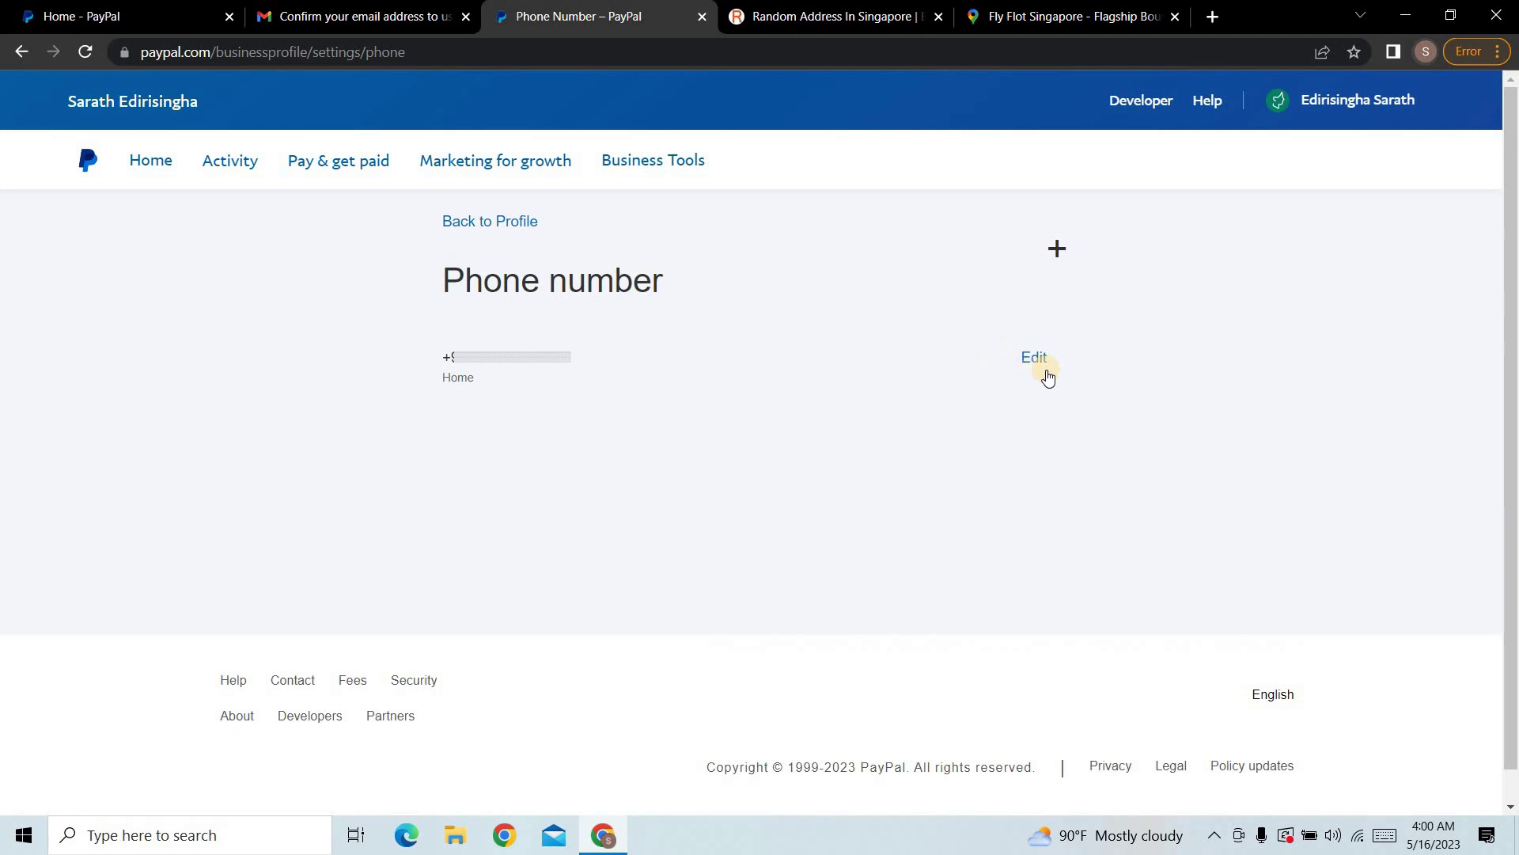
{"action": "left_click", "coordinate": [1027, 359]}
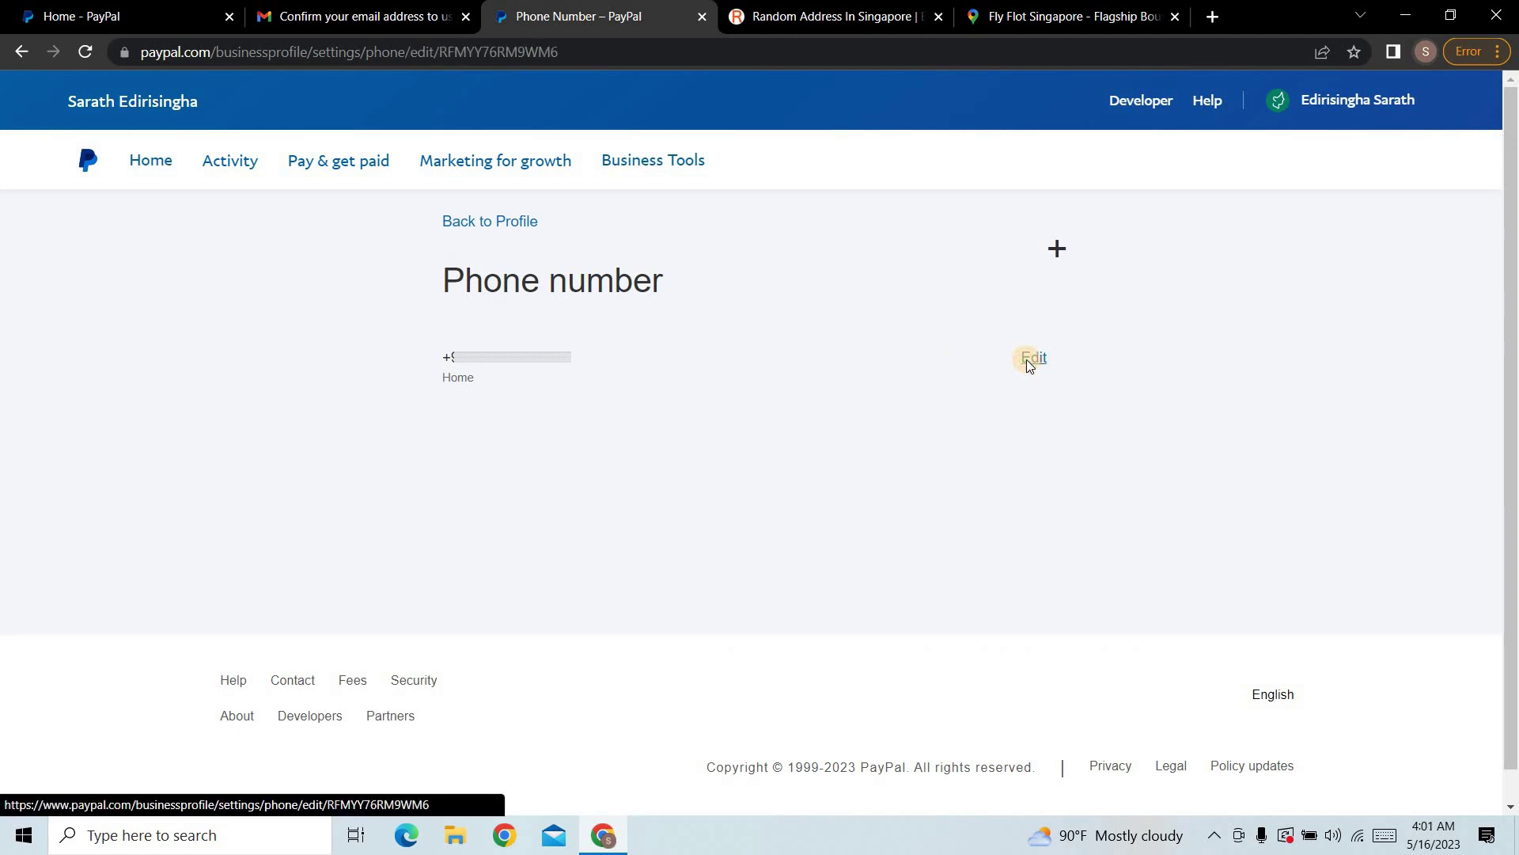
{"action": "left_click", "coordinate": [918, 358]}
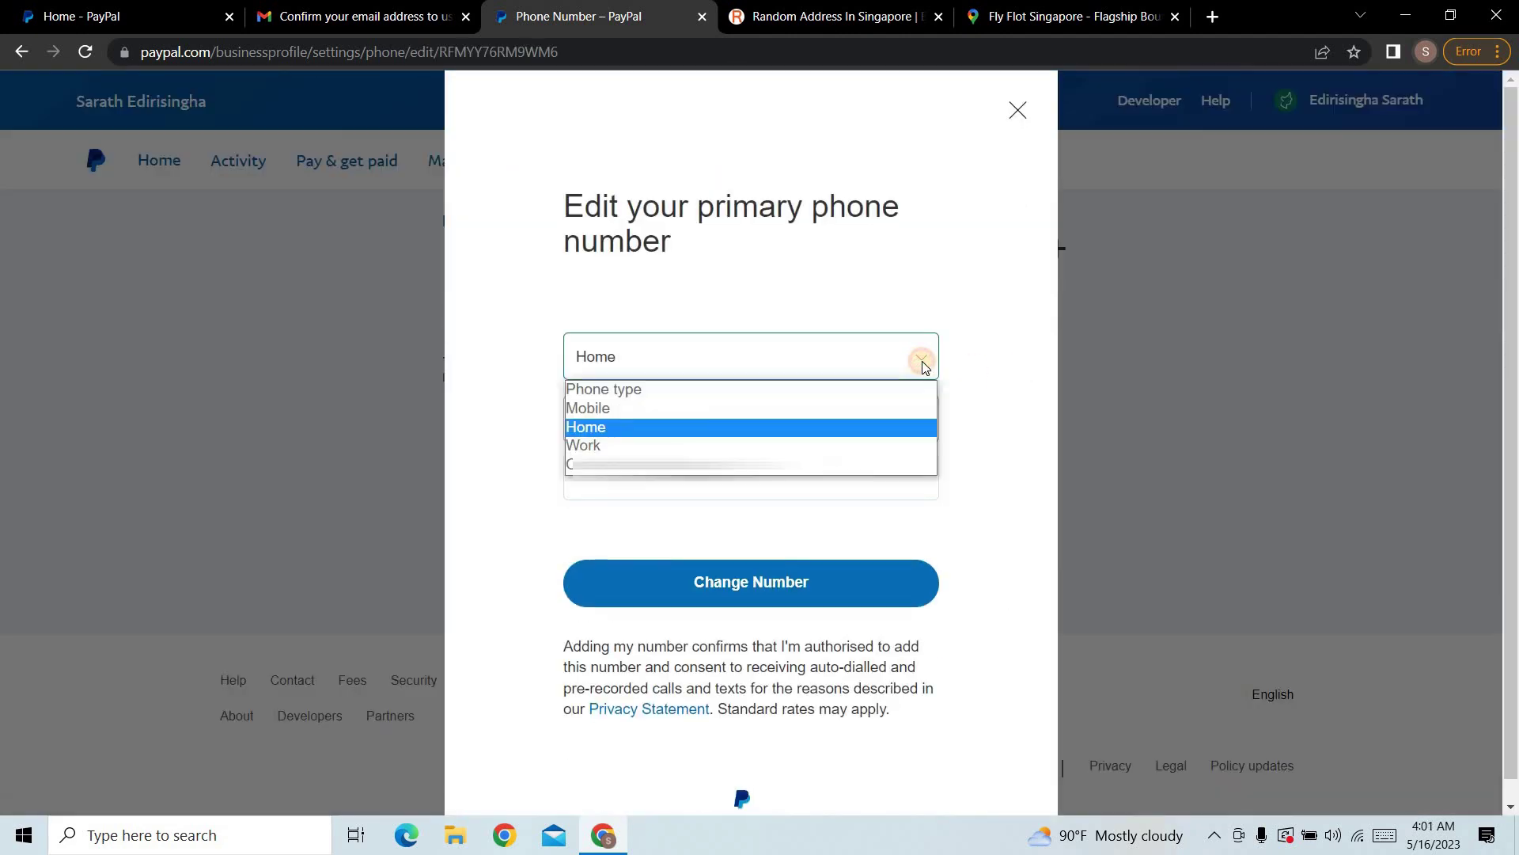
{"action": "left_click", "coordinate": [608, 407]}
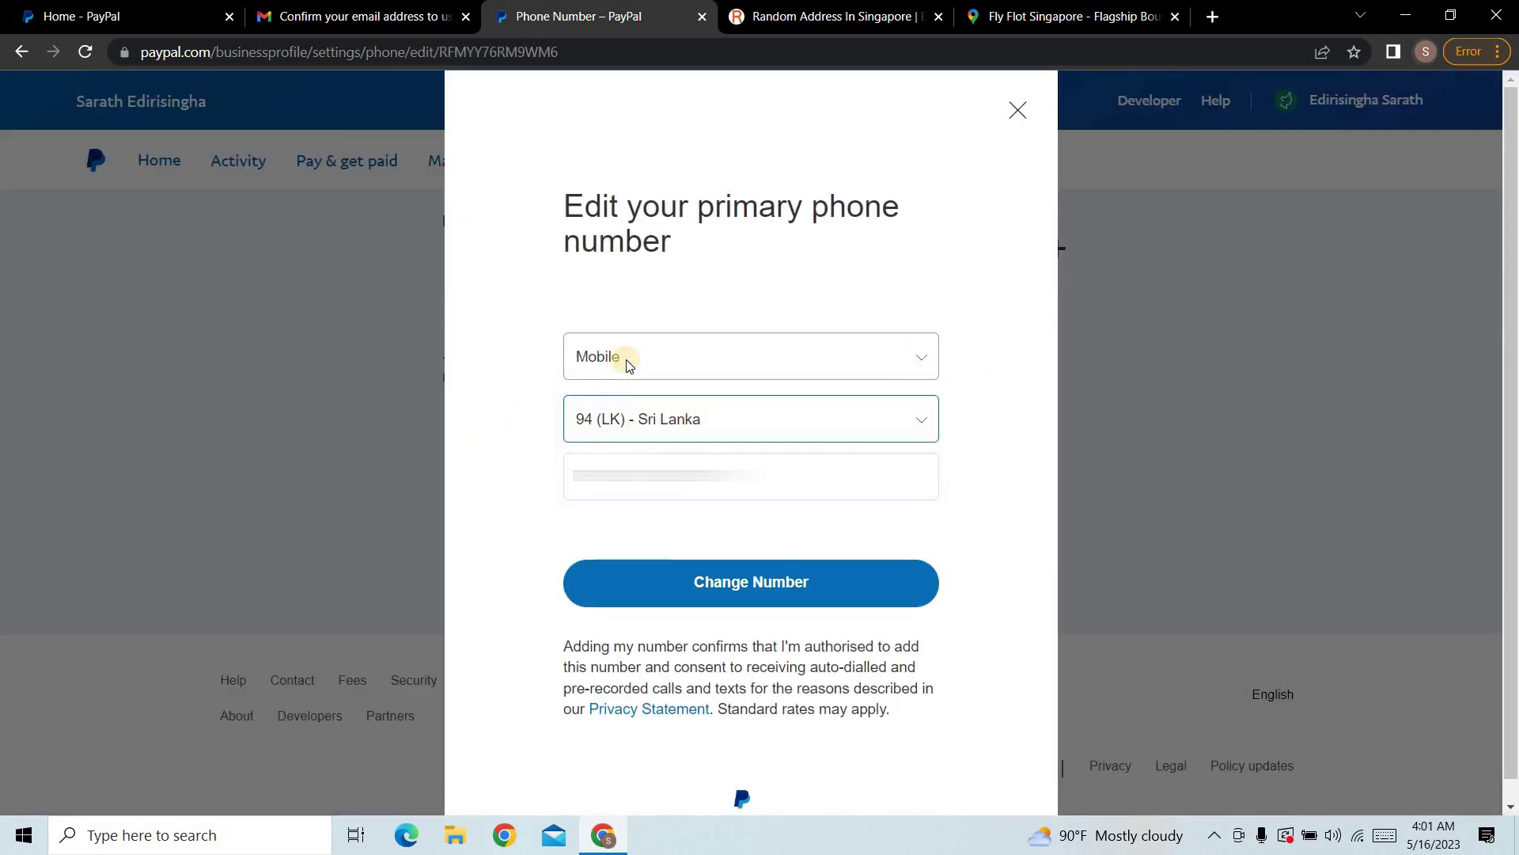
{"action": "left_click", "coordinate": [740, 583]}
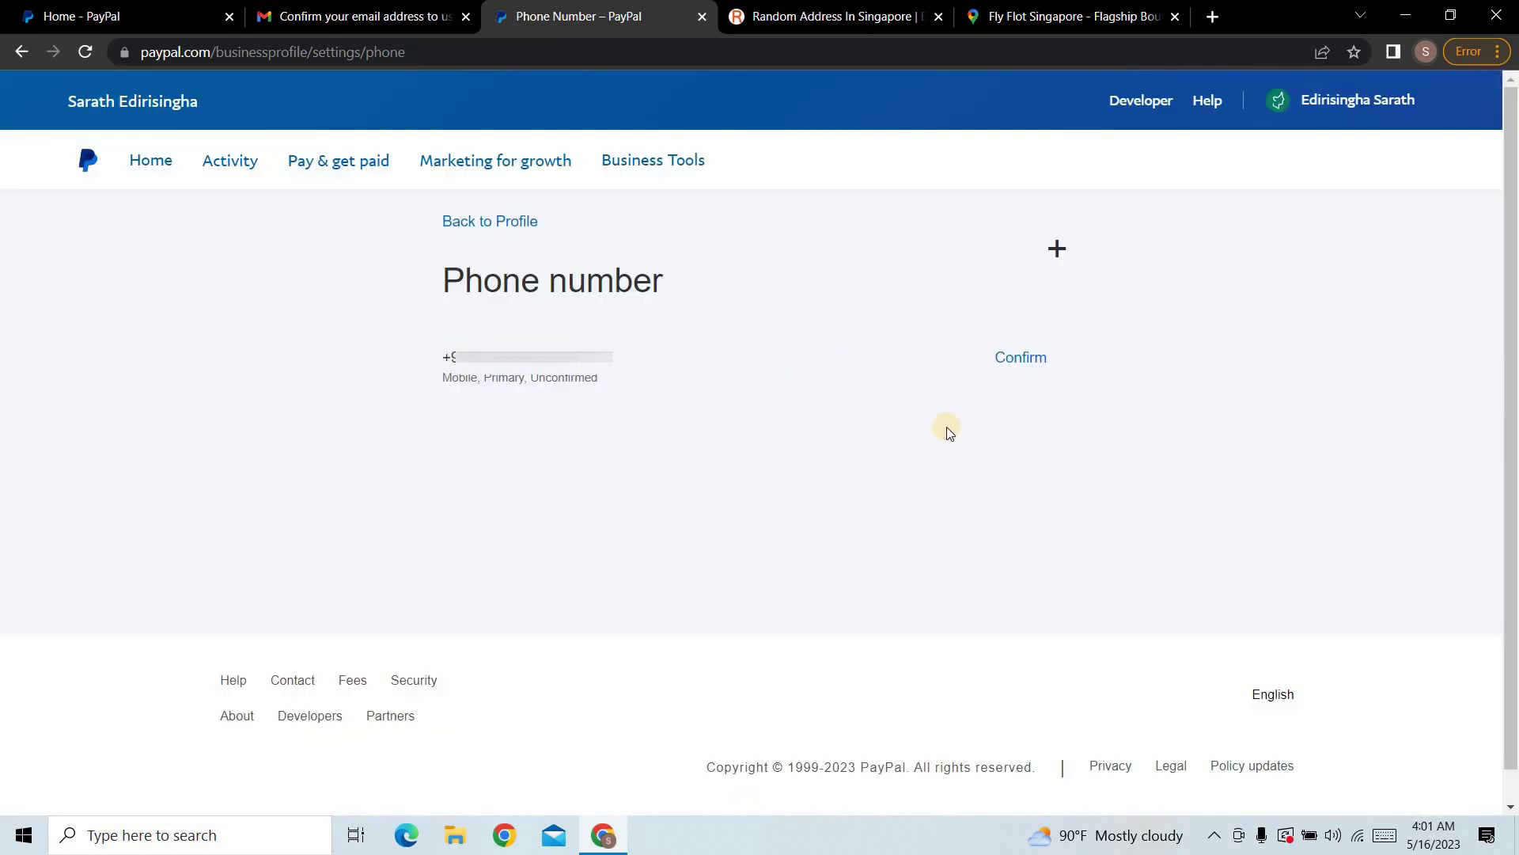
{"action": "left_click", "coordinate": [1020, 357]}
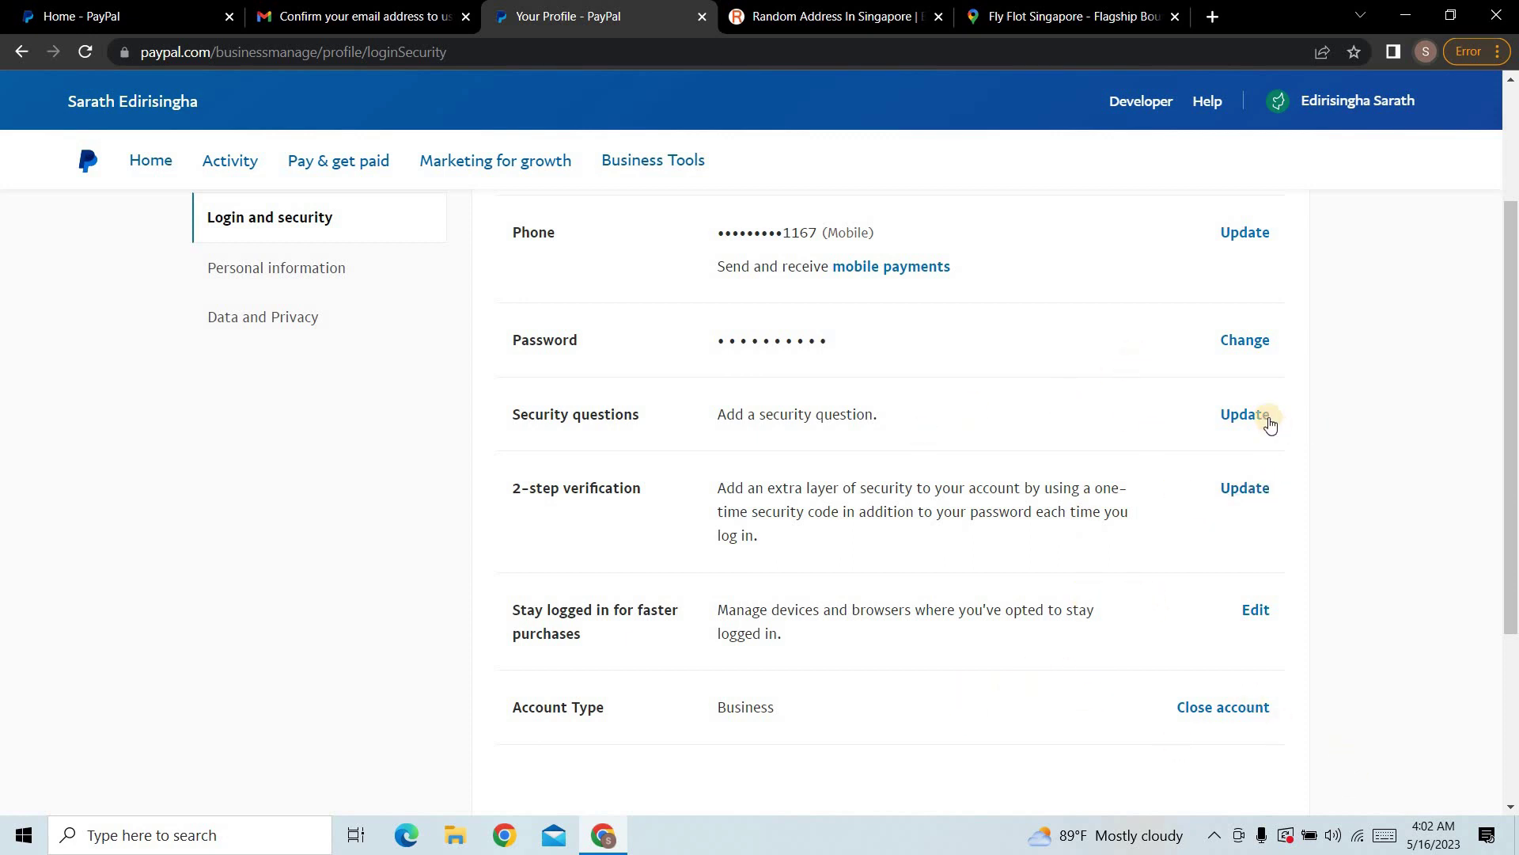
{"action": "left_click", "coordinate": [1245, 414]}
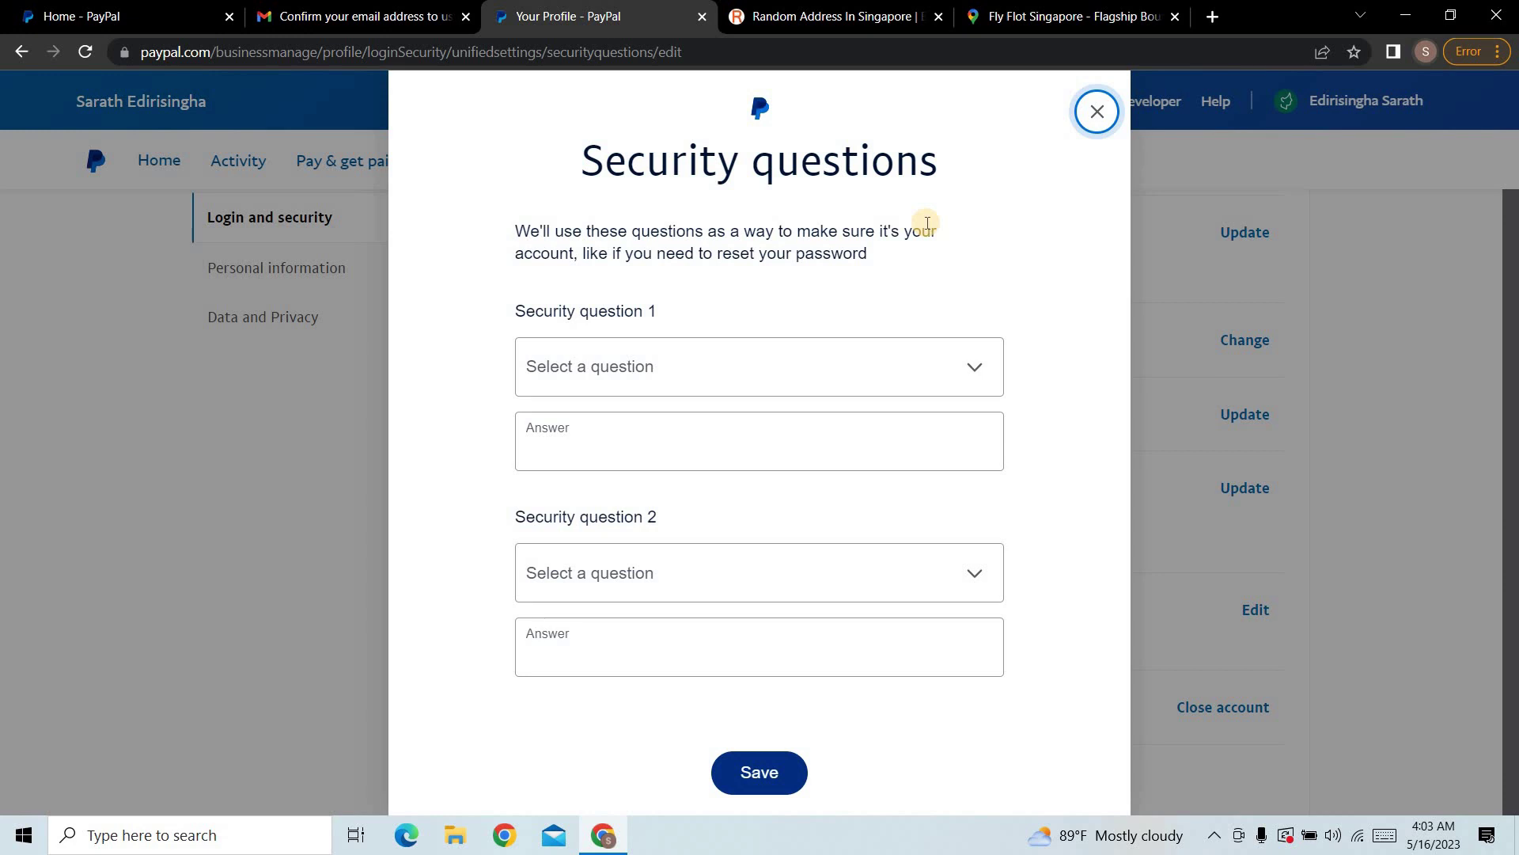
{"action": "left_click", "coordinate": [1096, 112]}
{"action": "scroll", "coordinate": [1051, 475], "scroll_direction": "down", "scroll_amount": 3}
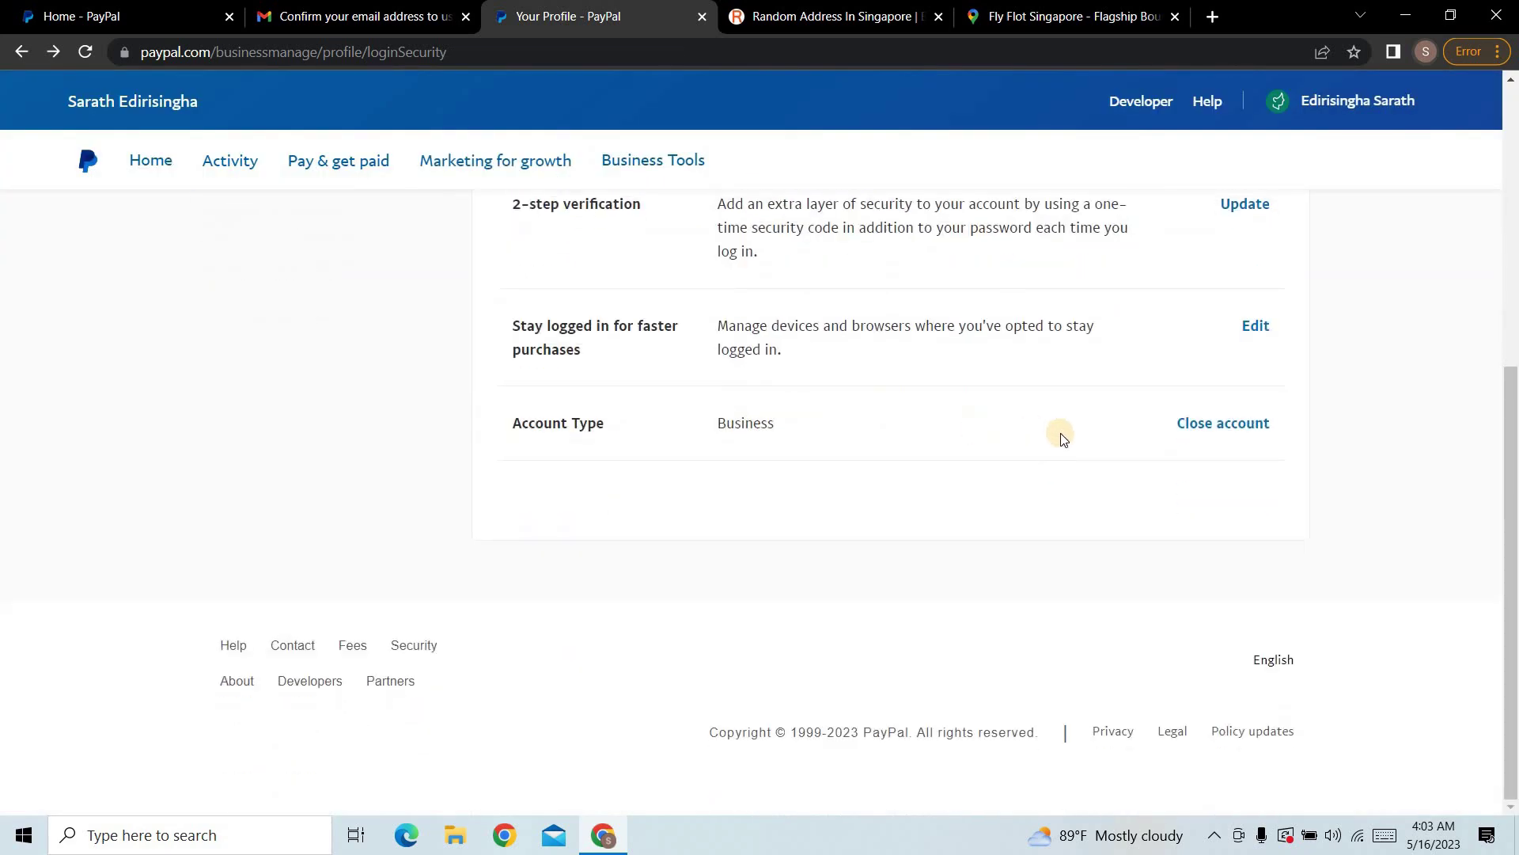
{"action": "scroll", "coordinate": [1040, 459], "scroll_direction": "up", "scroll_amount": 5}
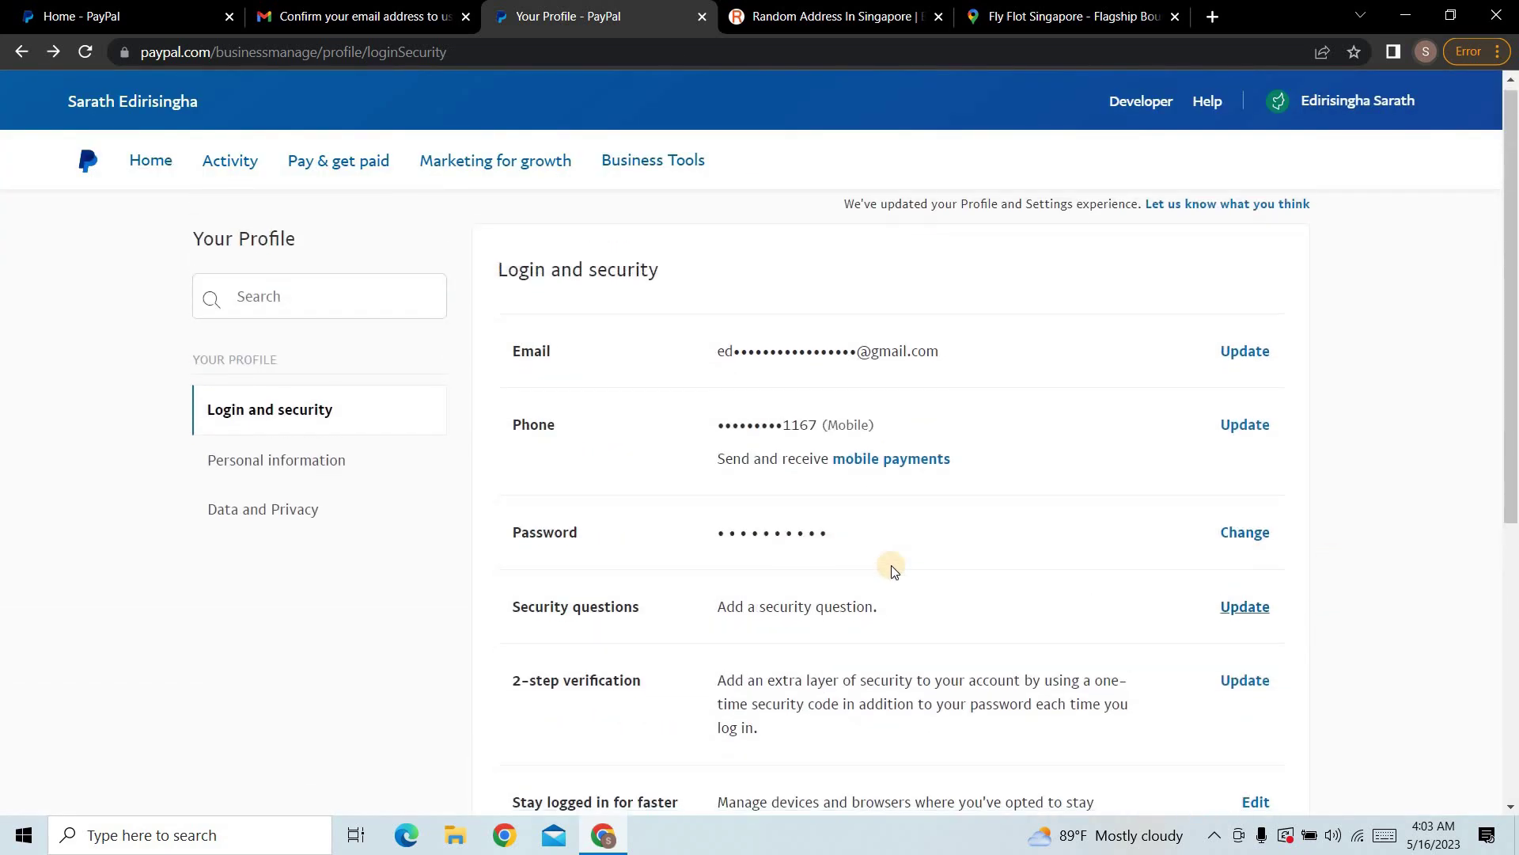
{"action": "scroll", "coordinate": [894, 569], "scroll_direction": "down", "scroll_amount": 2}
{"action": "scroll", "coordinate": [893, 568], "scroll_direction": "up", "scroll_amount": 2}
{"action": "scroll", "coordinate": [990, 484], "scroll_direction": "down", "scroll_amount": 2}
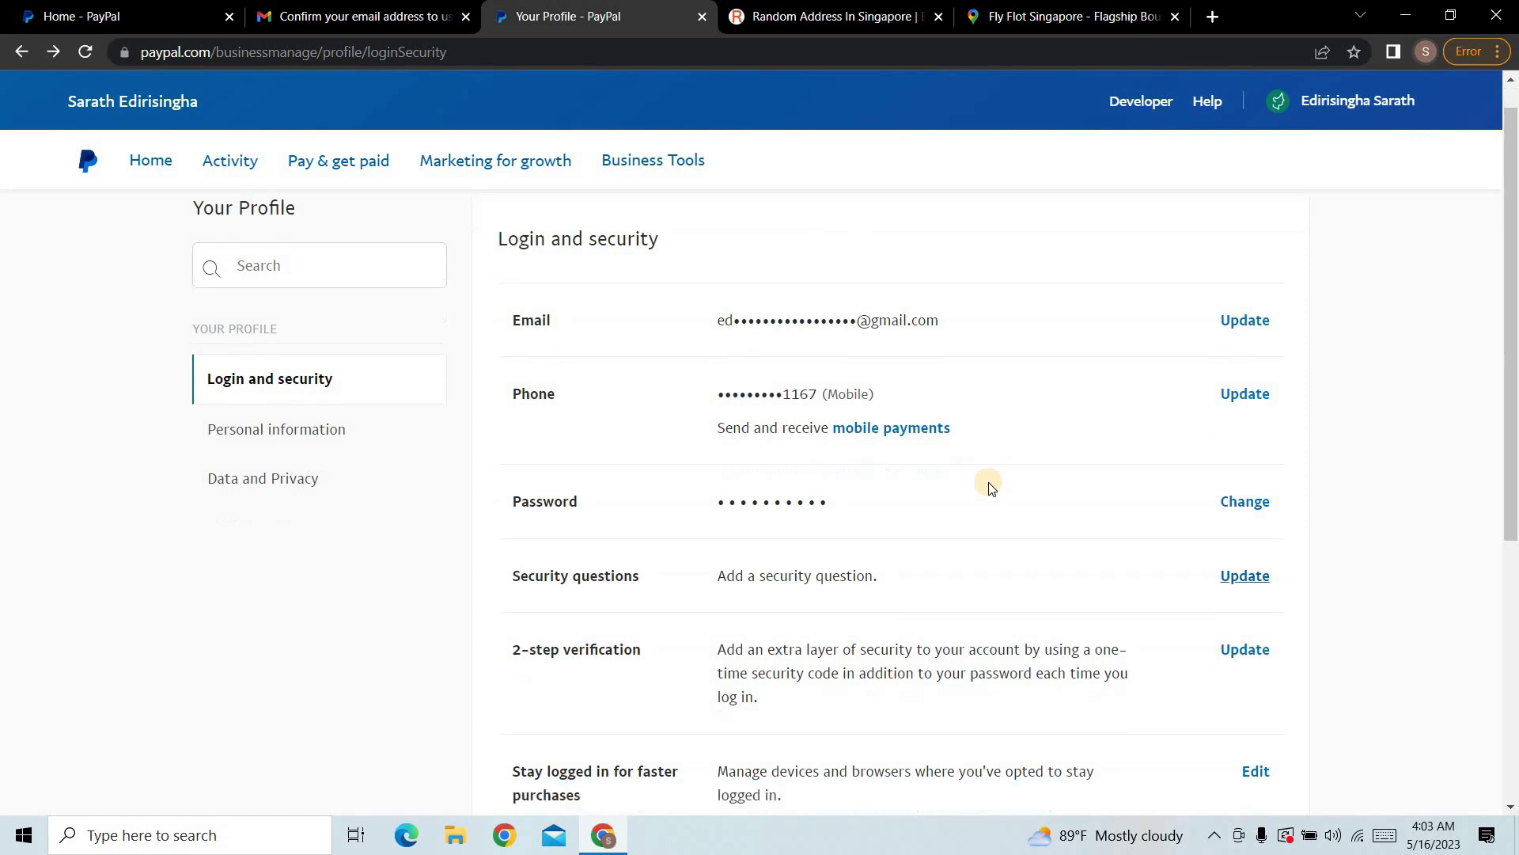
{"action": "scroll", "coordinate": [990, 484], "scroll_direction": "up", "scroll_amount": 2}
{"action": "scroll", "coordinate": [993, 485], "scroll_direction": "down", "scroll_amount": 1}
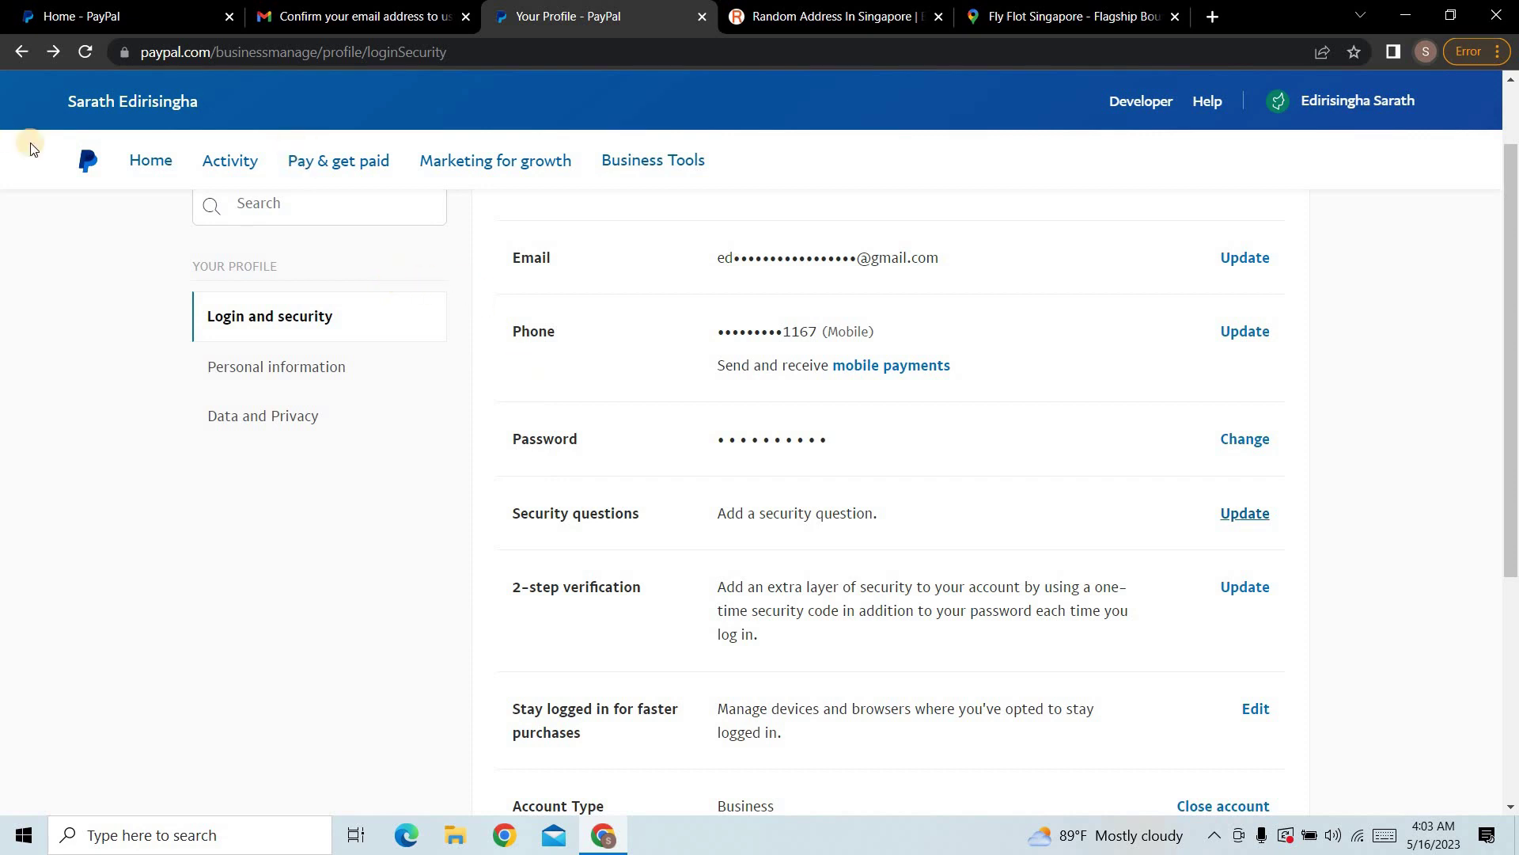
Step: Go back to the PayPal home page using Home in the navigation bar
{"action": "left_click", "coordinate": [140, 168]}
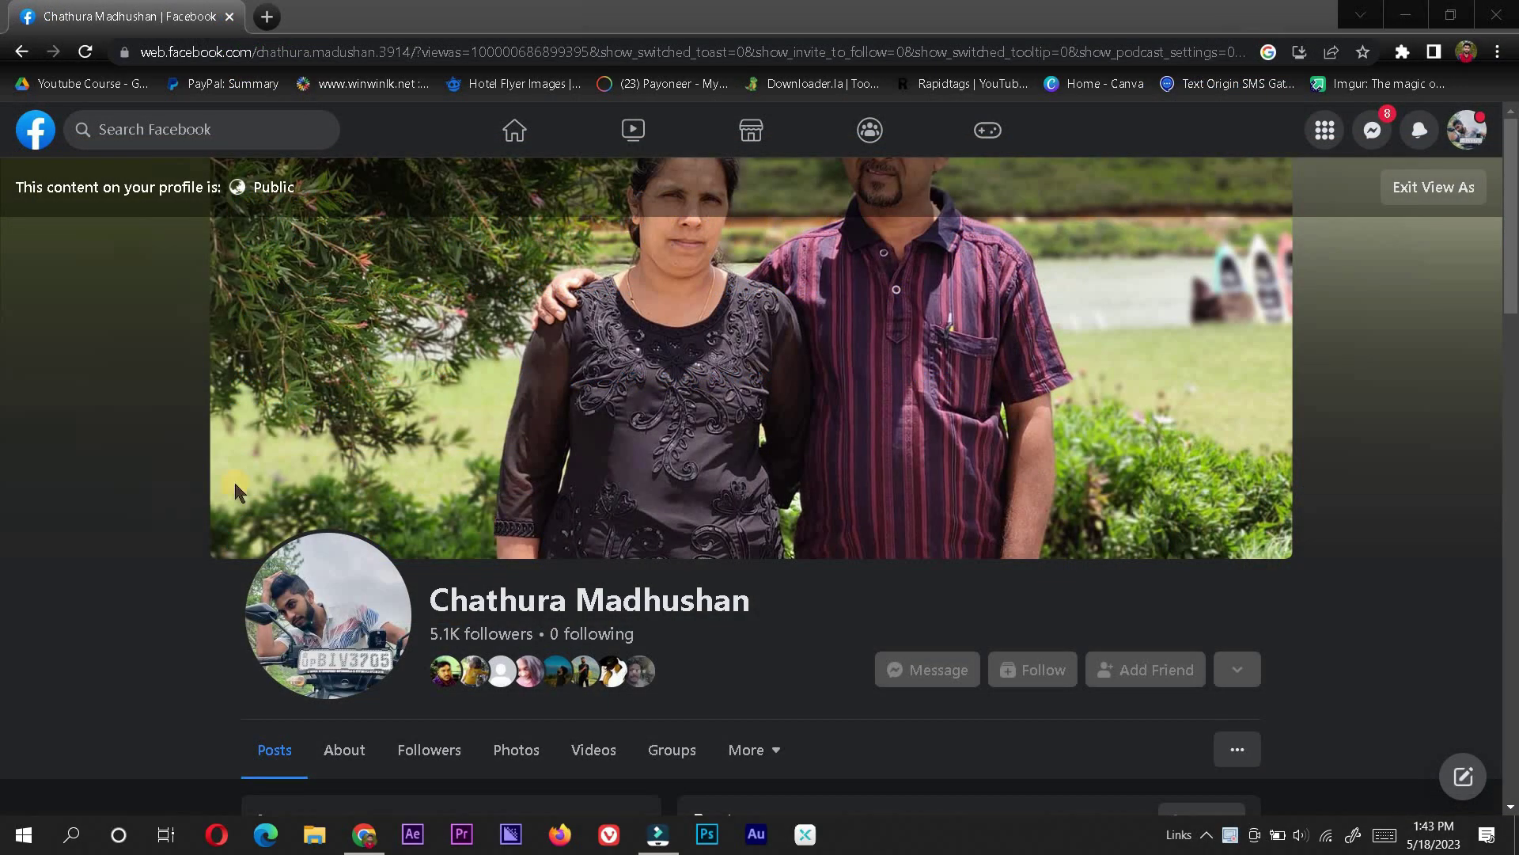
{"action": "scroll", "coordinate": [910, 618], "scroll_direction": "down", "scroll_amount": 5}
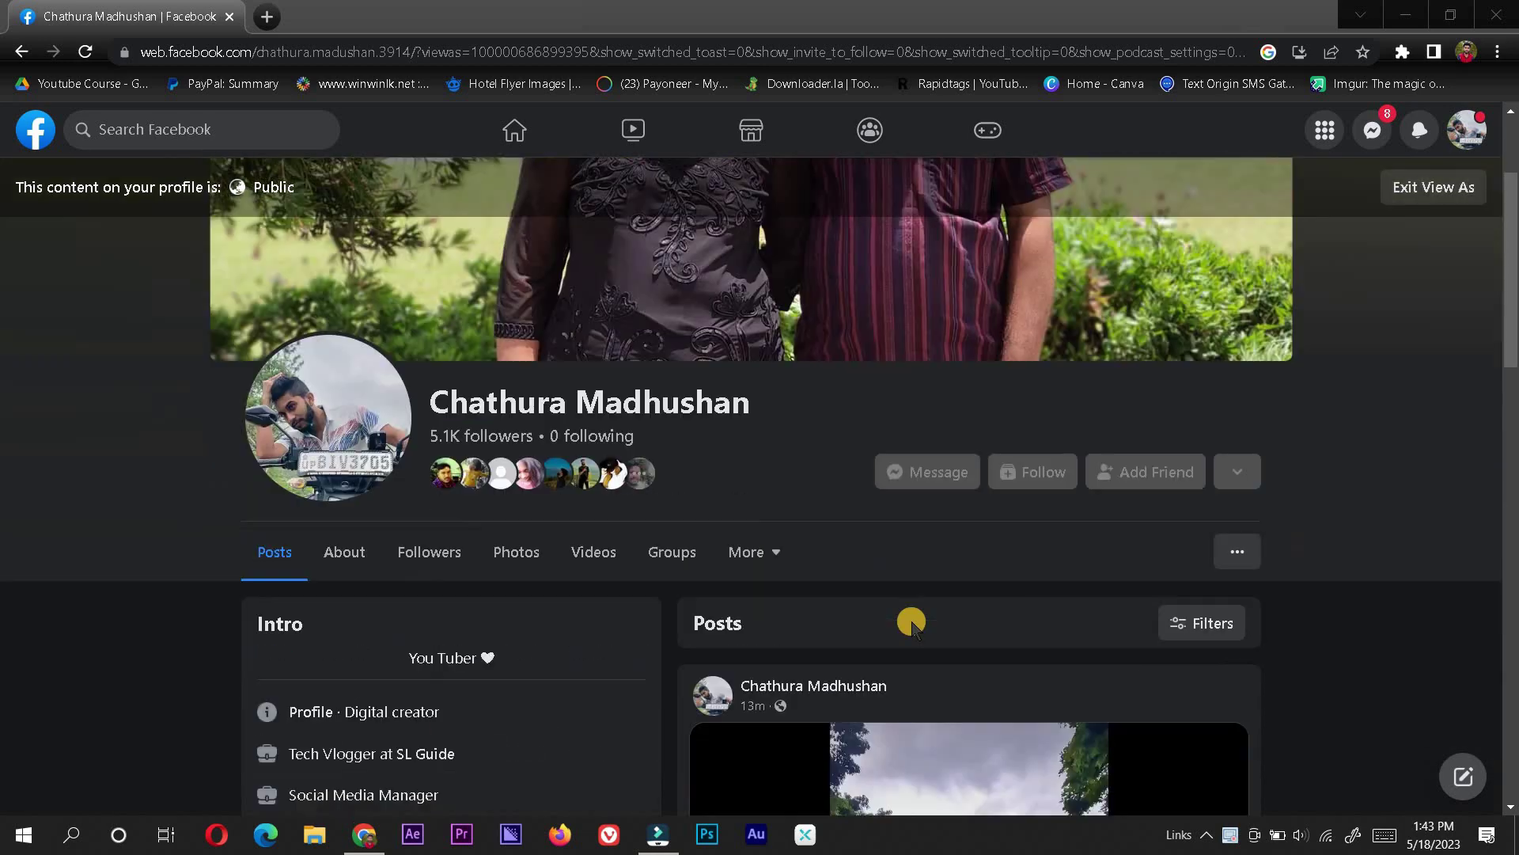
{"action": "scroll", "coordinate": [668, 519], "scroll_direction": "down", "scroll_amount": 2}
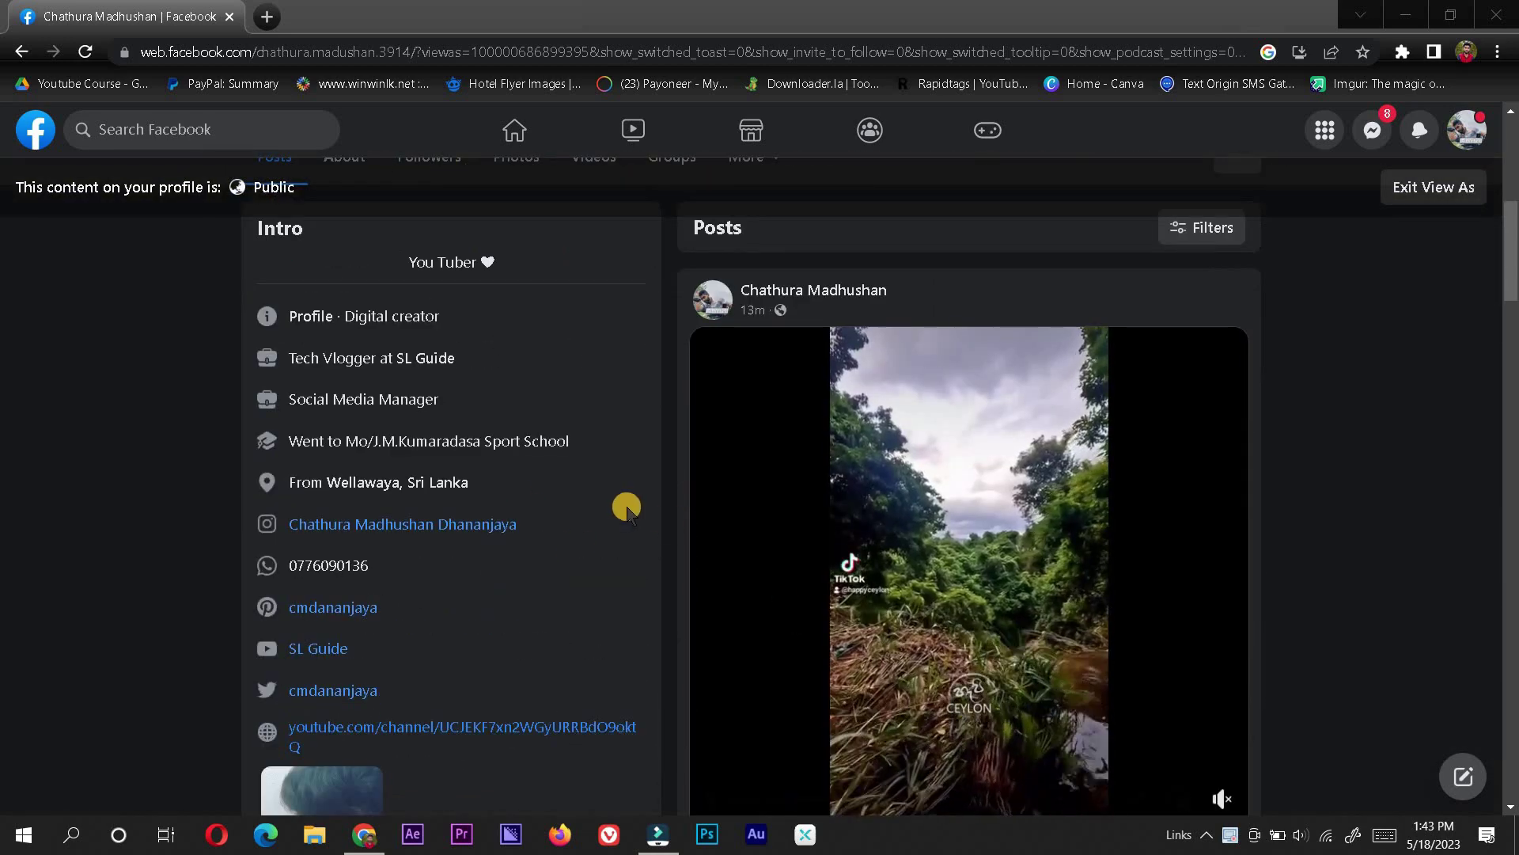
{"action": "scroll", "coordinate": [626, 507], "scroll_direction": "down", "scroll_amount": 1}
{"action": "scroll", "coordinate": [662, 509], "scroll_direction": "down", "scroll_amount": 5}
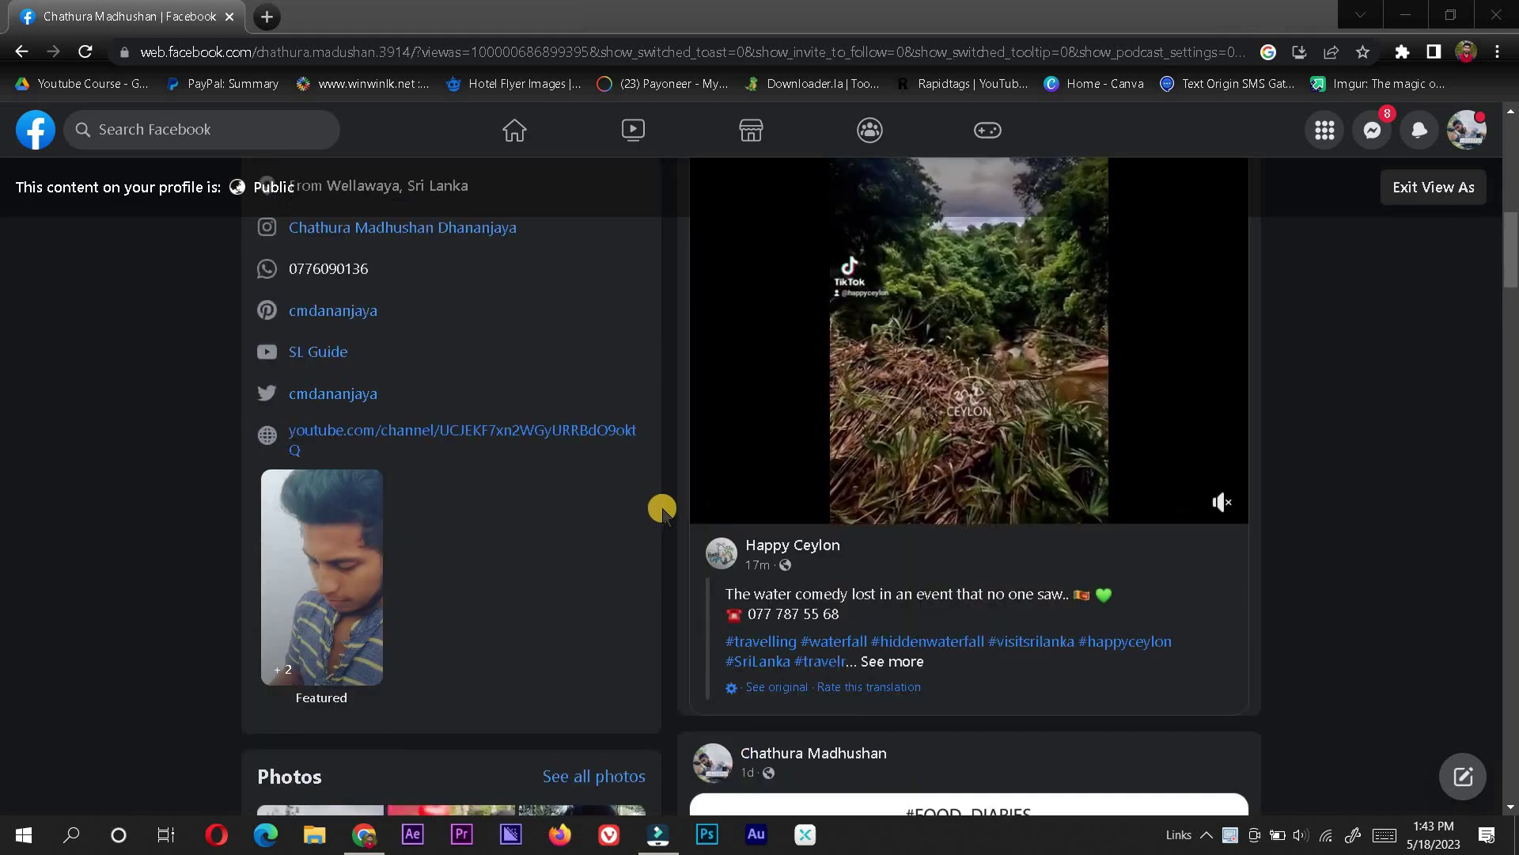
{"action": "scroll", "coordinate": [662, 508], "scroll_direction": "down", "scroll_amount": 6}
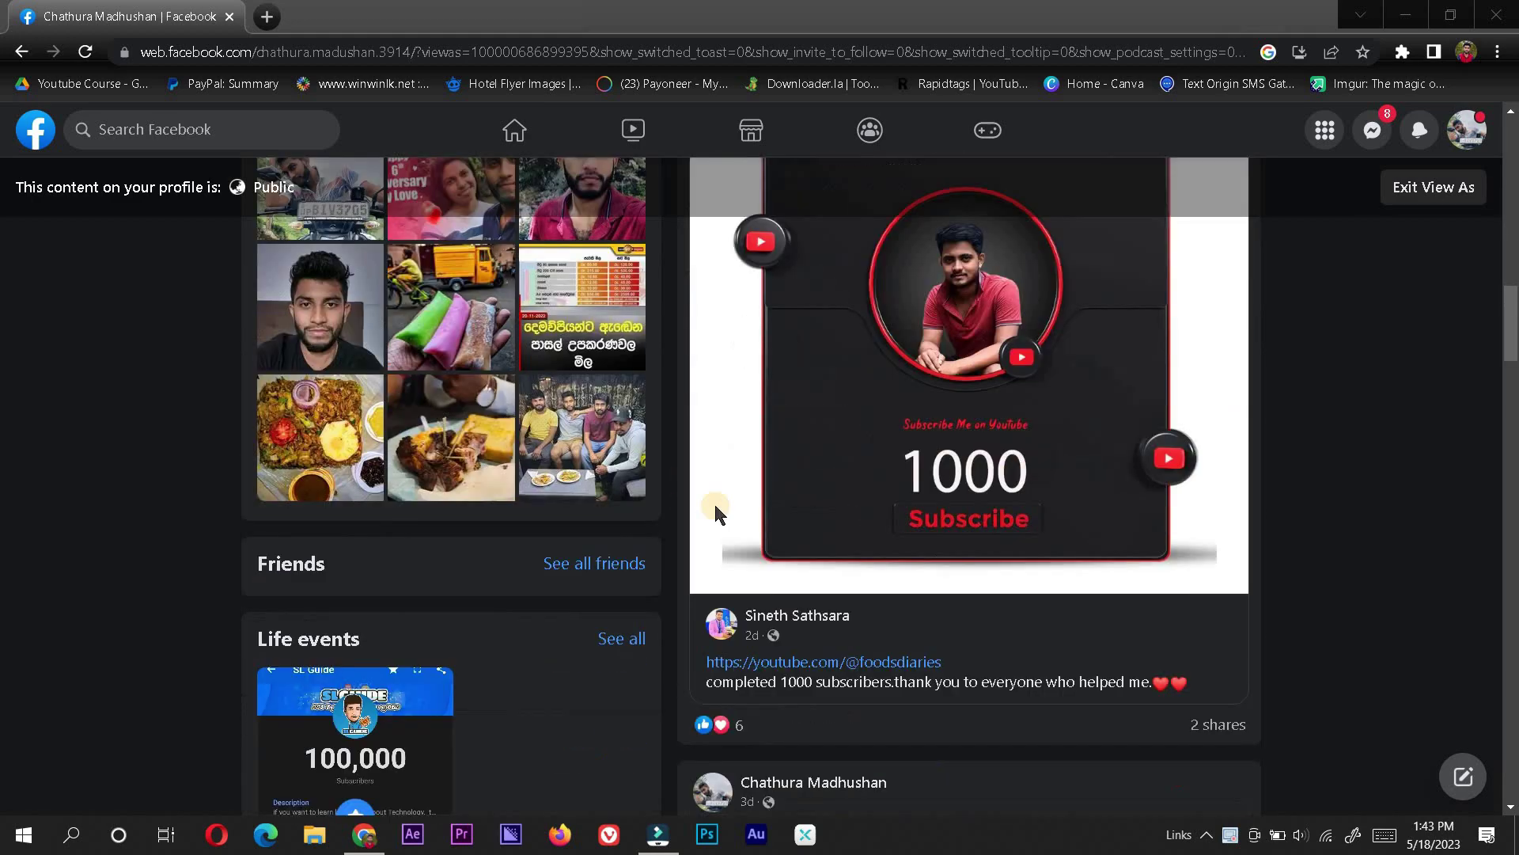
{"action": "scroll", "coordinate": [1214, 576], "scroll_direction": "down", "scroll_amount": 8}
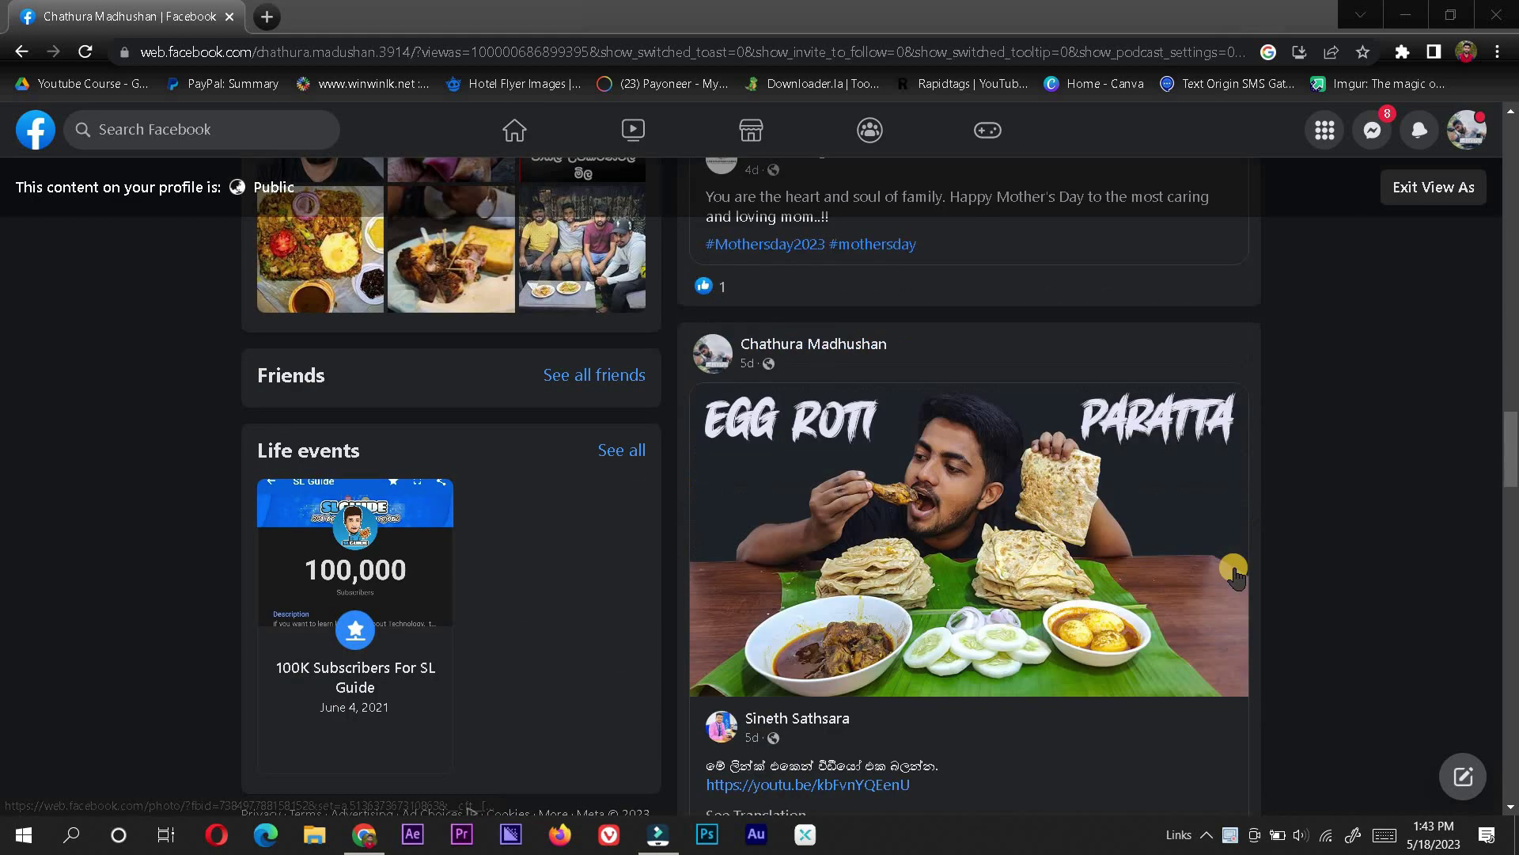
{"action": "scroll", "coordinate": [1500, 609], "scroll_direction": "up", "scroll_amount": 20}
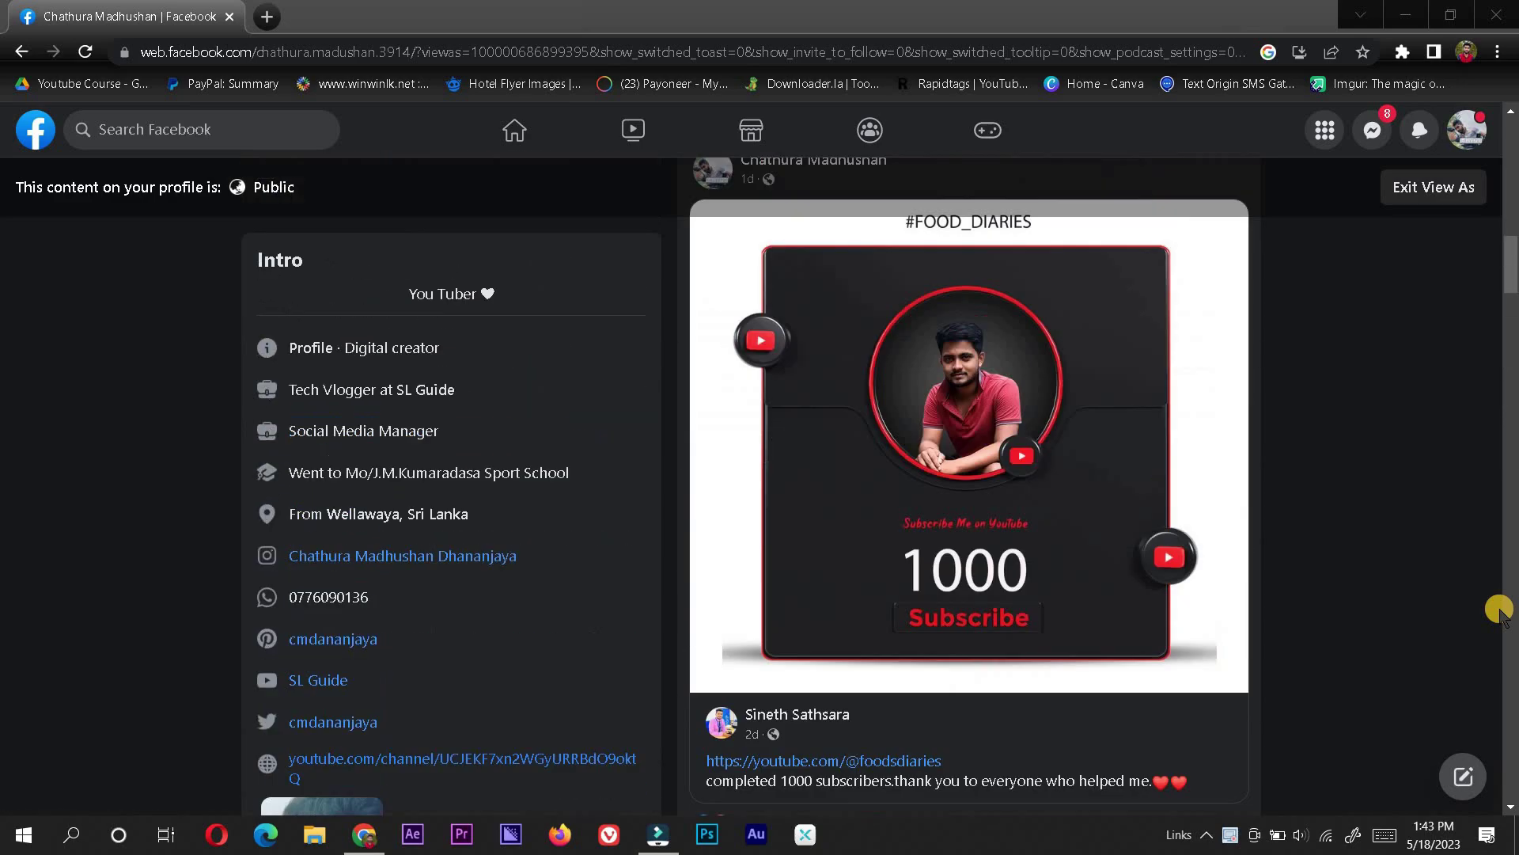
{"action": "scroll", "coordinate": [1500, 609], "scroll_direction": "up", "scroll_amount": 5}
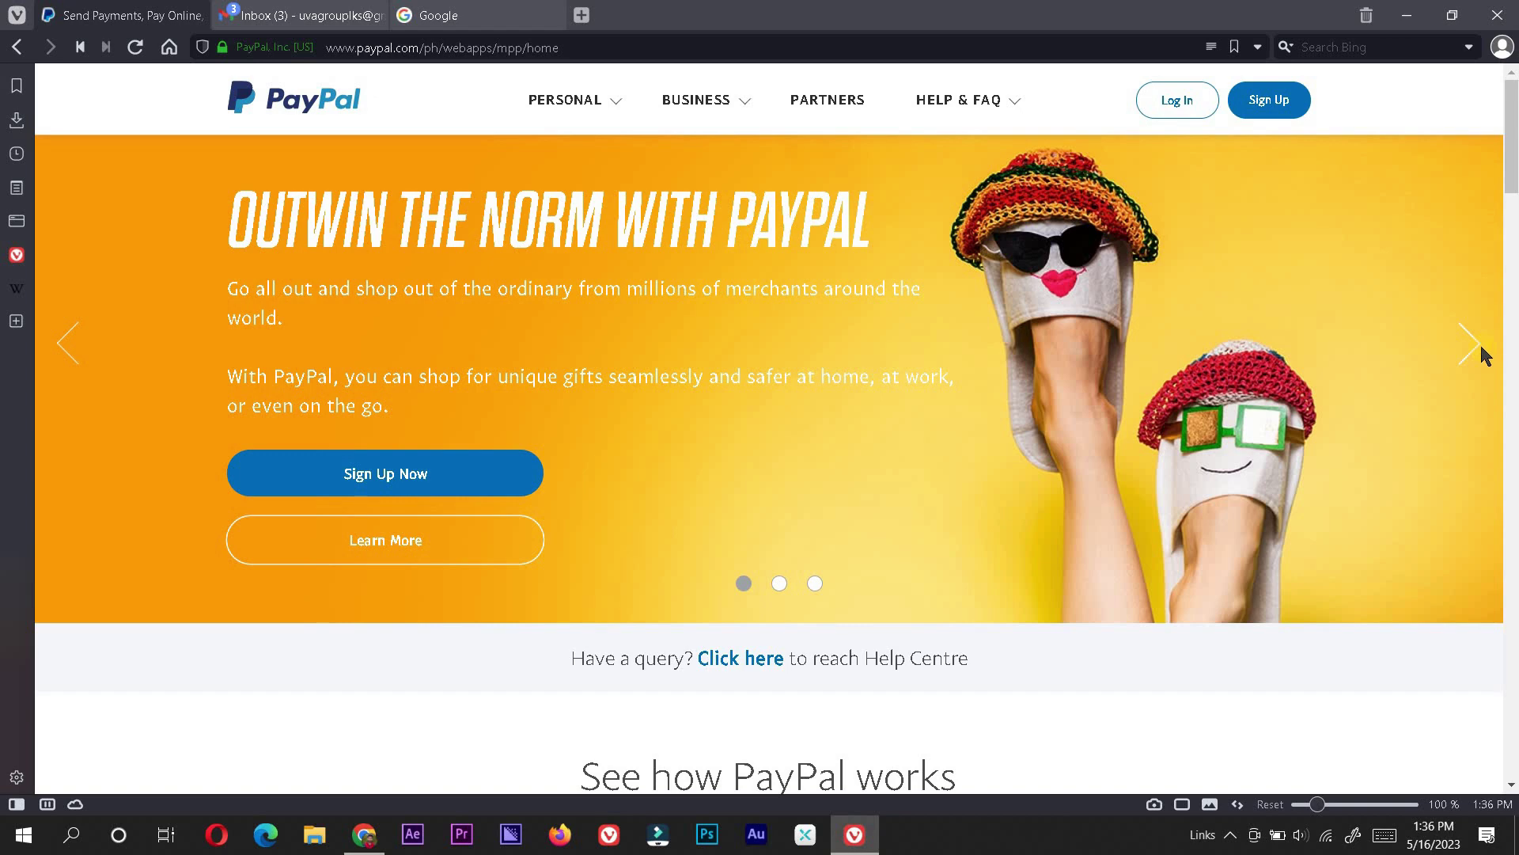
Step: Bring Chrome forward and launch YouTube from the Google apps grid
{"action": "left_click", "coordinate": [366, 835]}
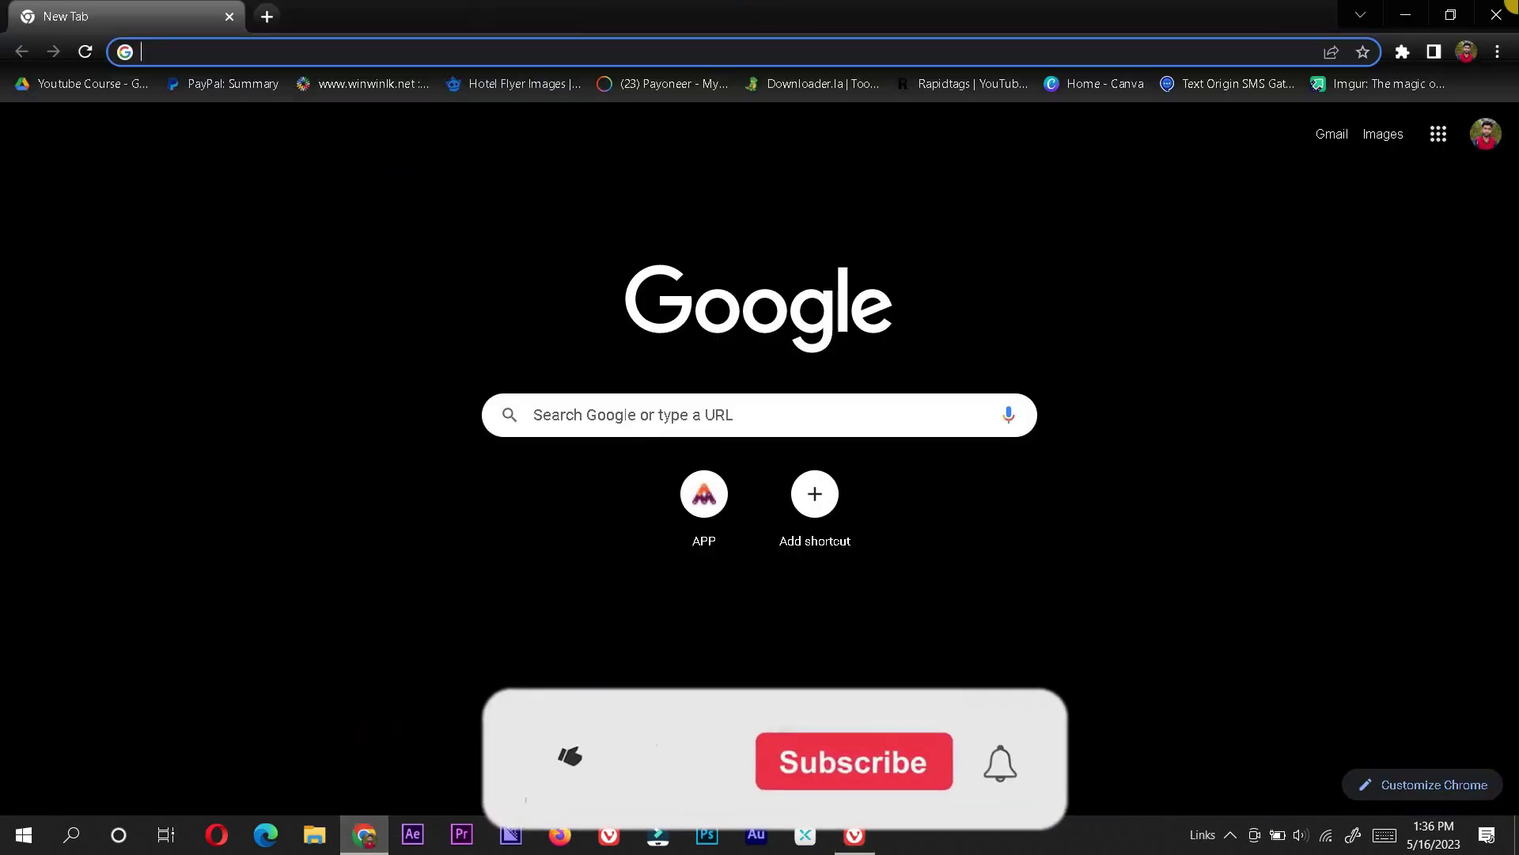
{"action": "left_click", "coordinate": [1439, 134]}
{"action": "left_click", "coordinate": [1271, 298]}
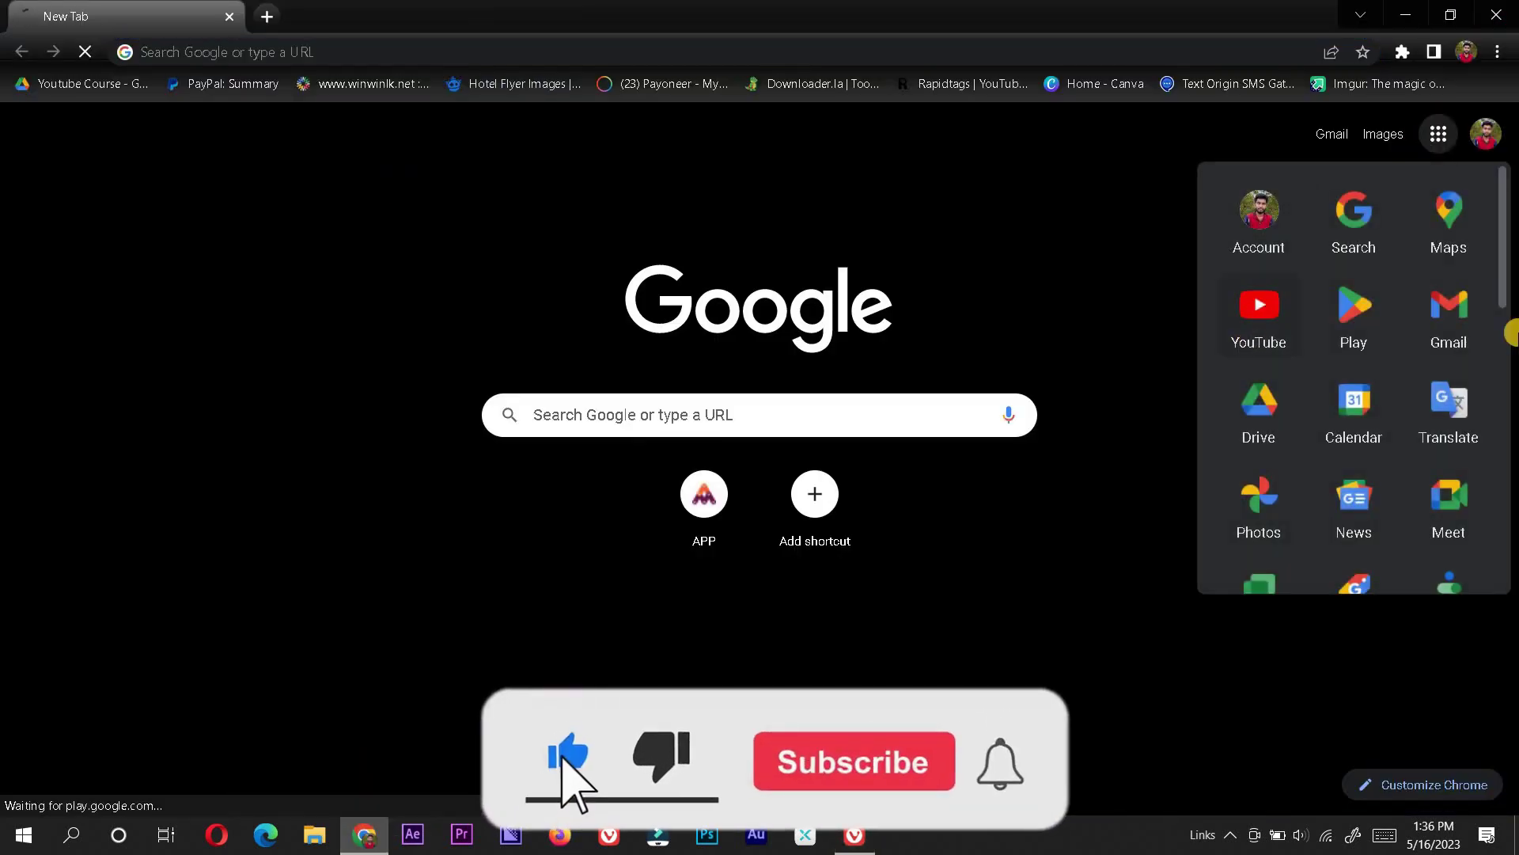